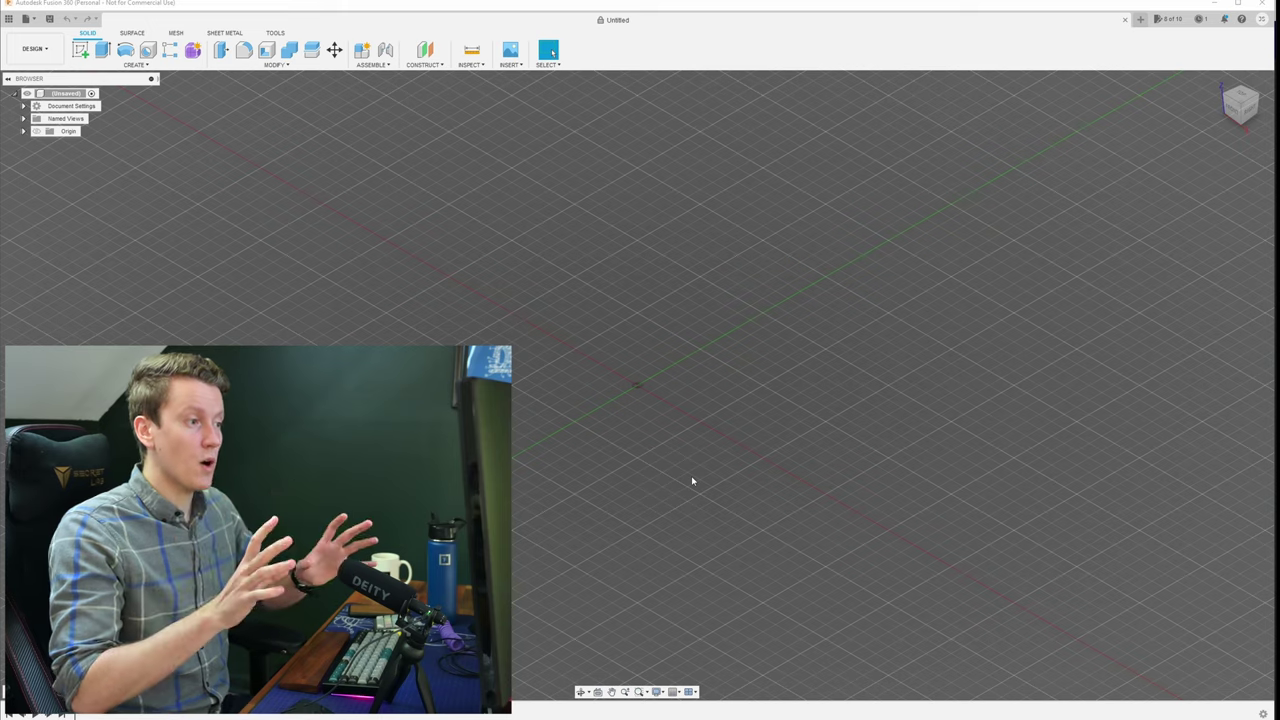
{"action": "left_click", "coordinate": [657, 691]}
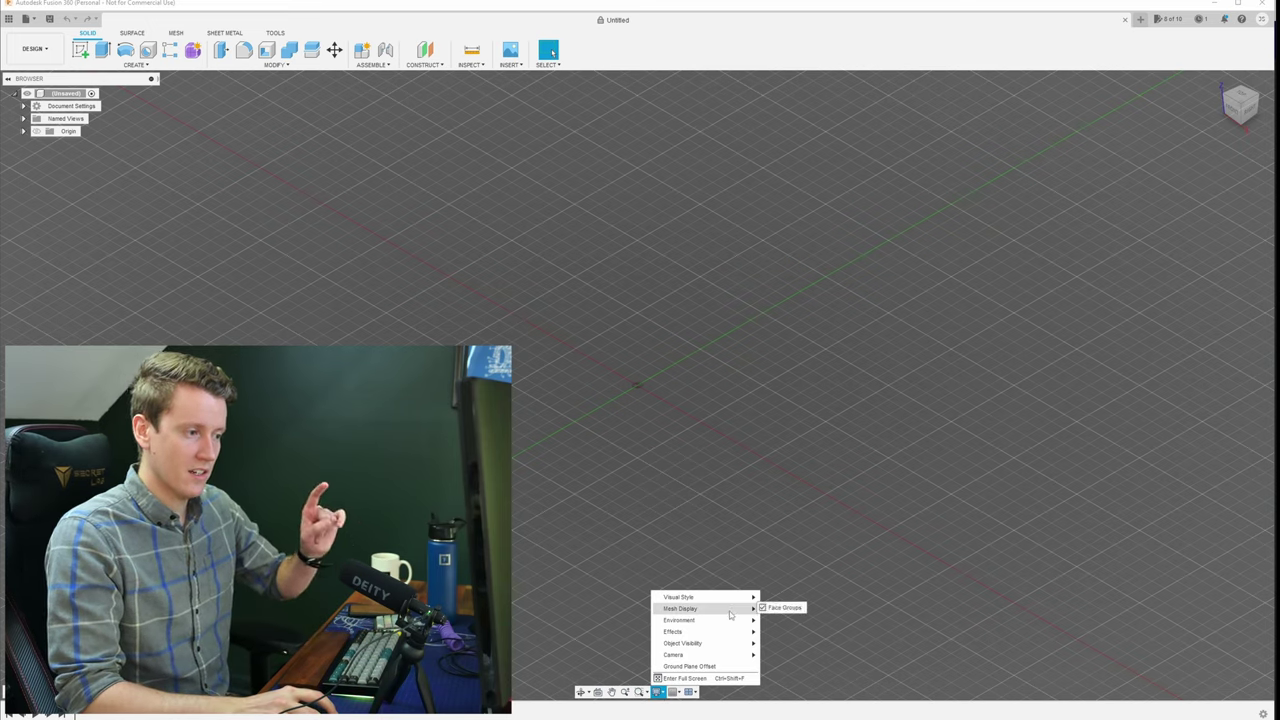
{"action": "mouse_move", "coordinate": [722, 625]}
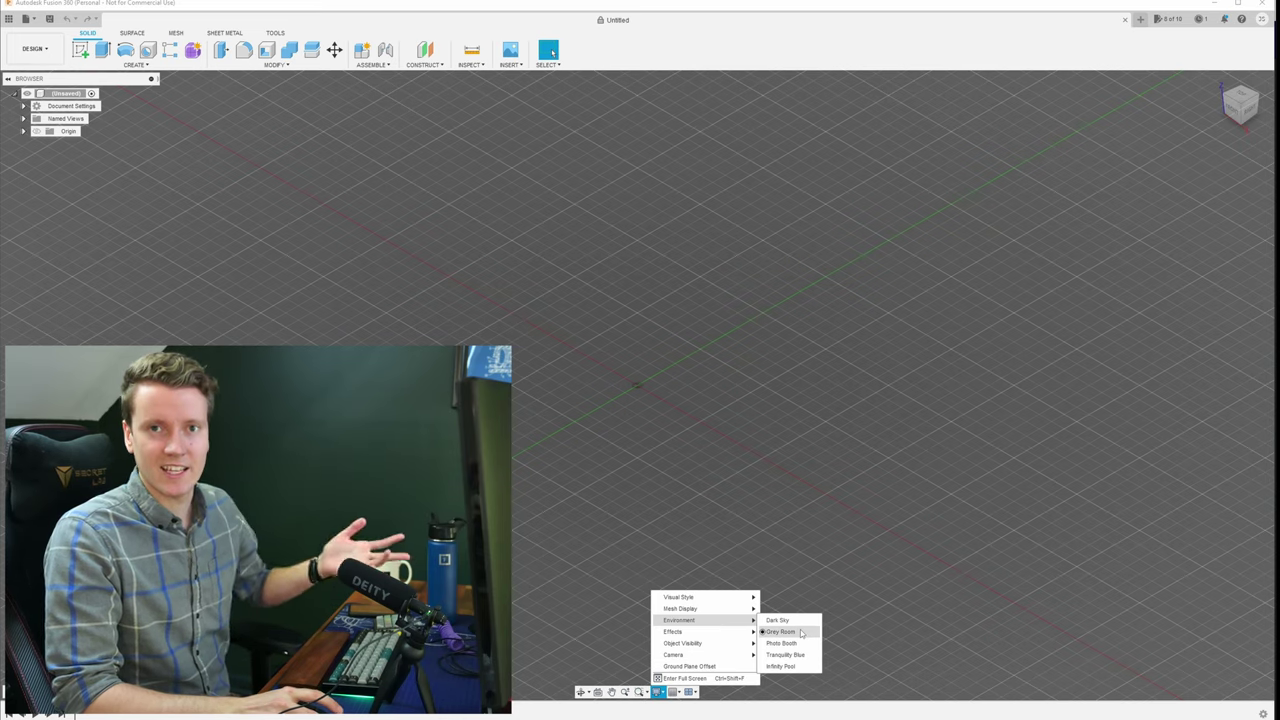
{"action": "left_click", "coordinate": [790, 623]}
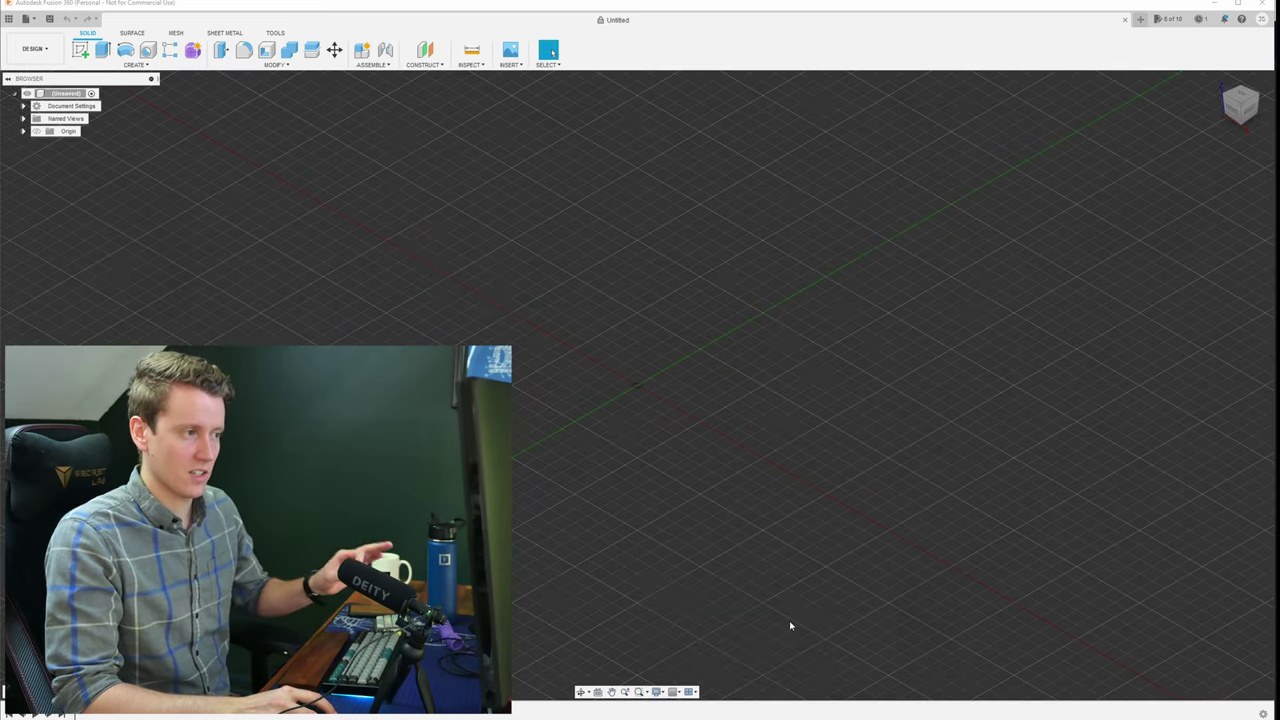
{"action": "left_click", "coordinate": [657, 691]}
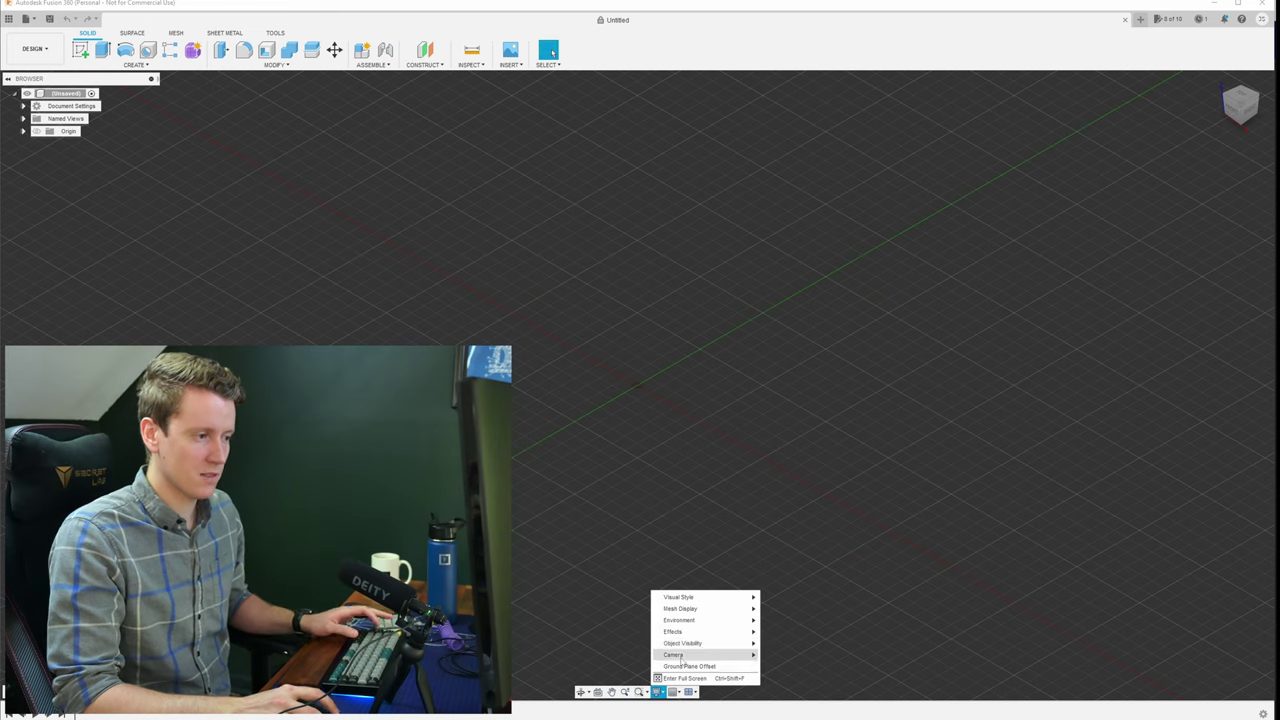
{"action": "left_click", "coordinate": [785, 631]}
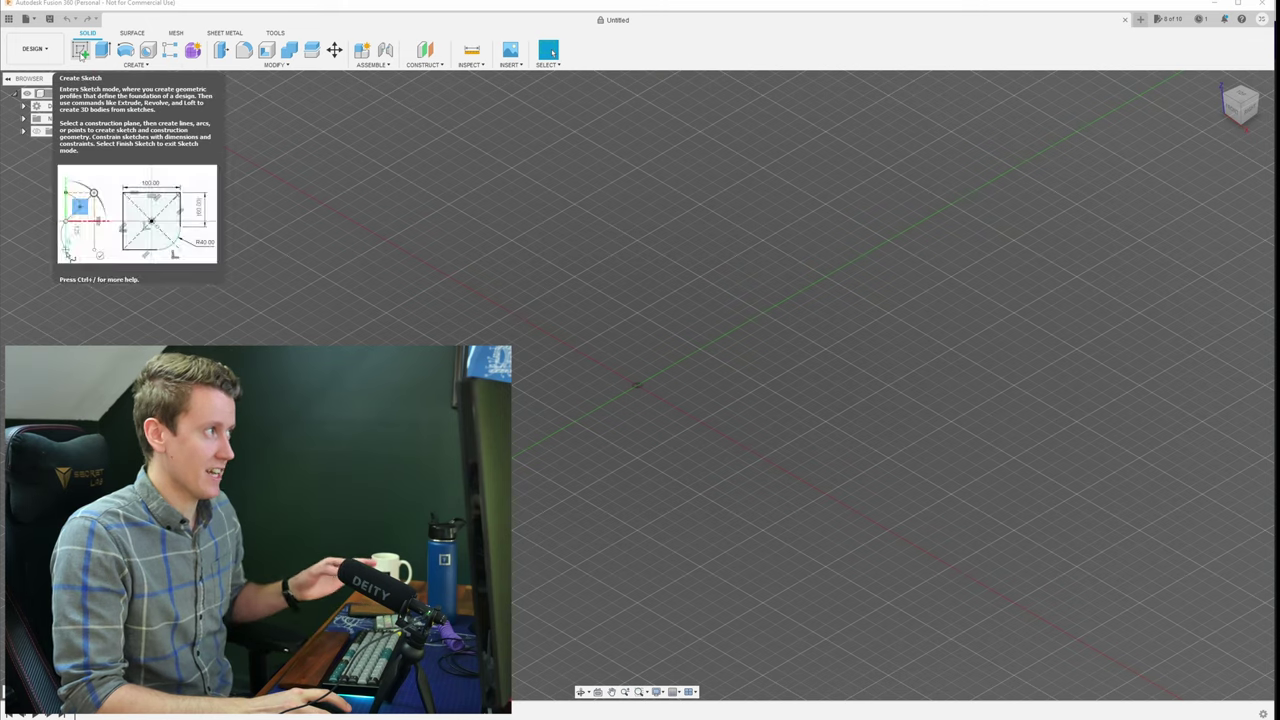
- Start a sketch on the XY ground plane and draw the closed hook-shaped line outline from the origin
{"action": "left_click", "coordinate": [81, 51]}
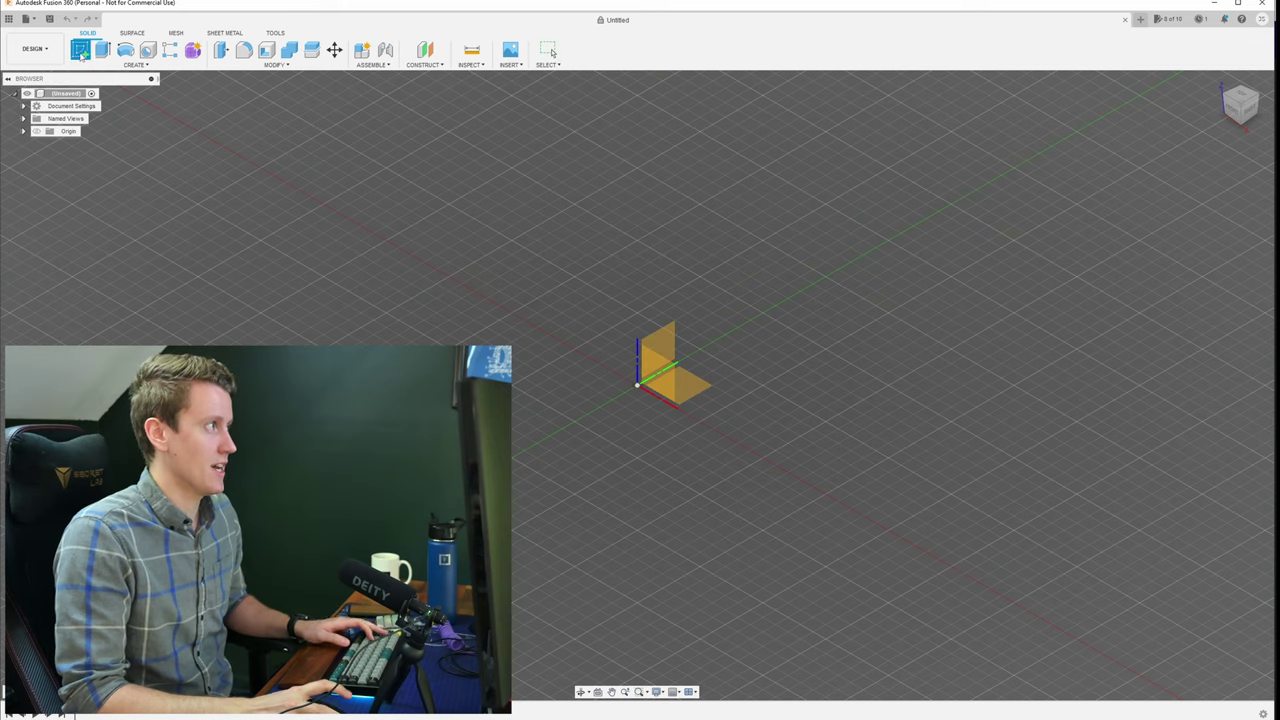
{"action": "left_click", "coordinate": [697, 397]}
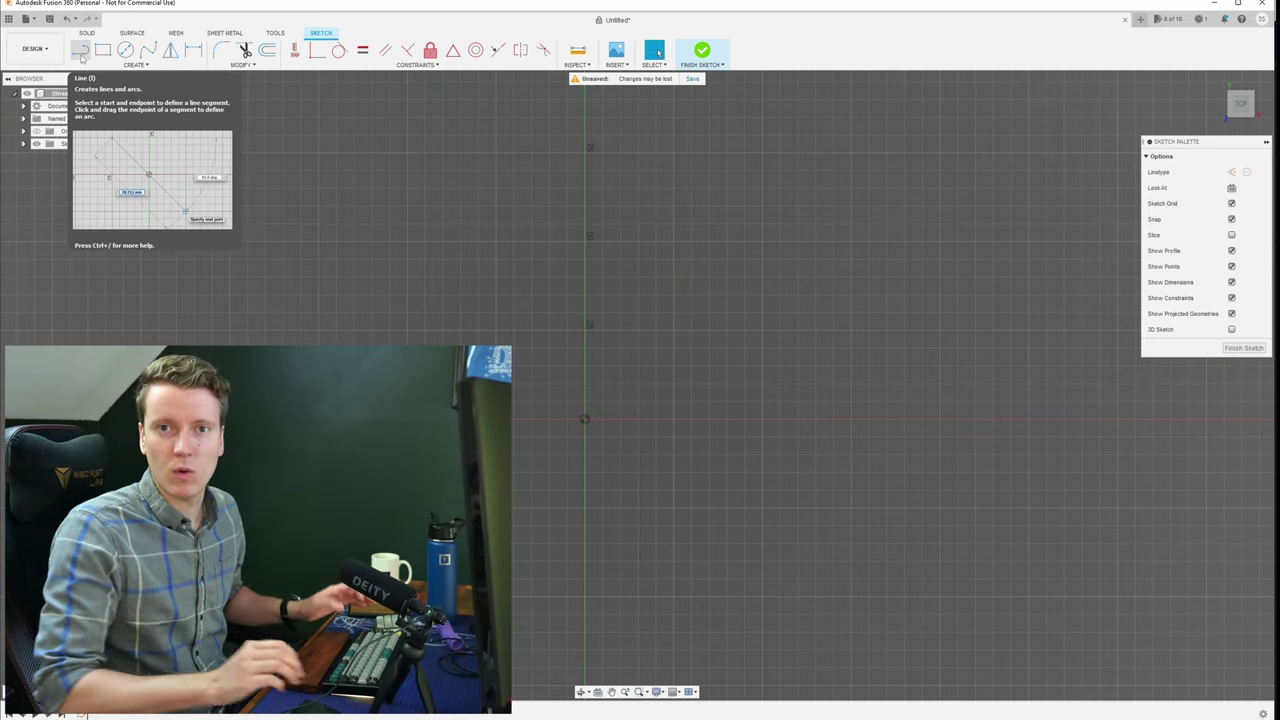
{"action": "left_click", "coordinate": [82, 56]}
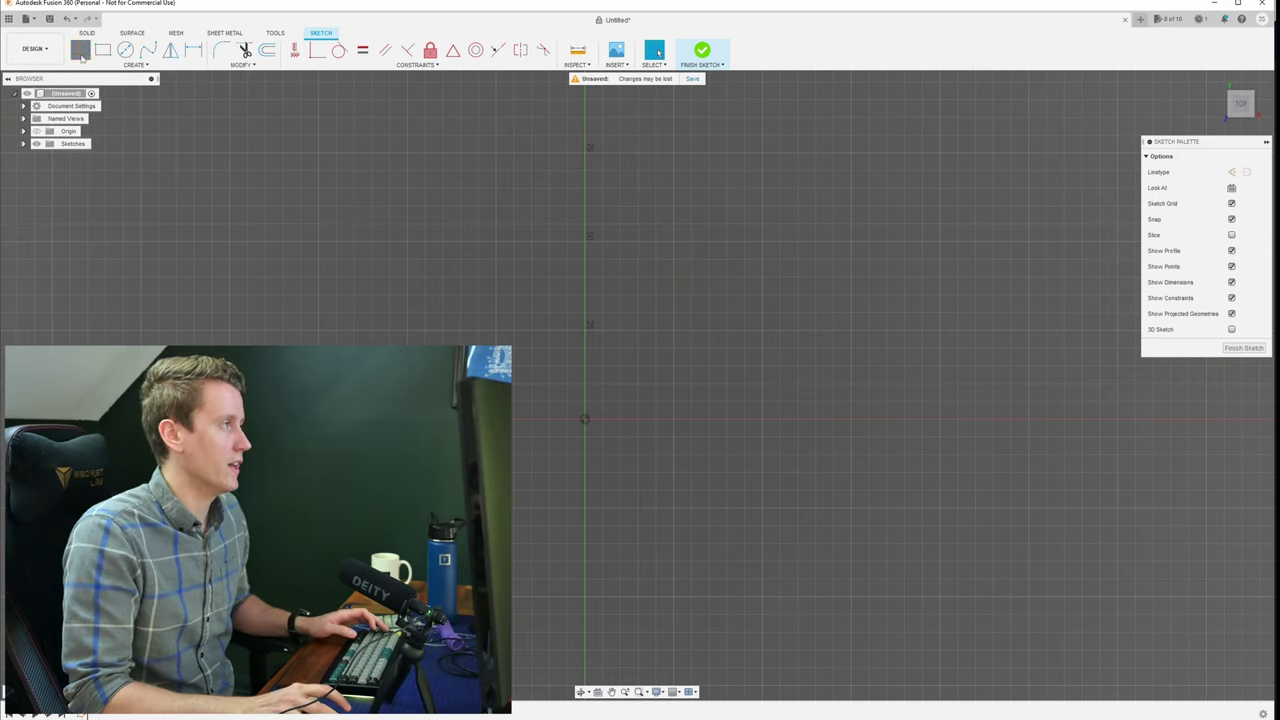
{"action": "left_click", "coordinate": [585, 420]}
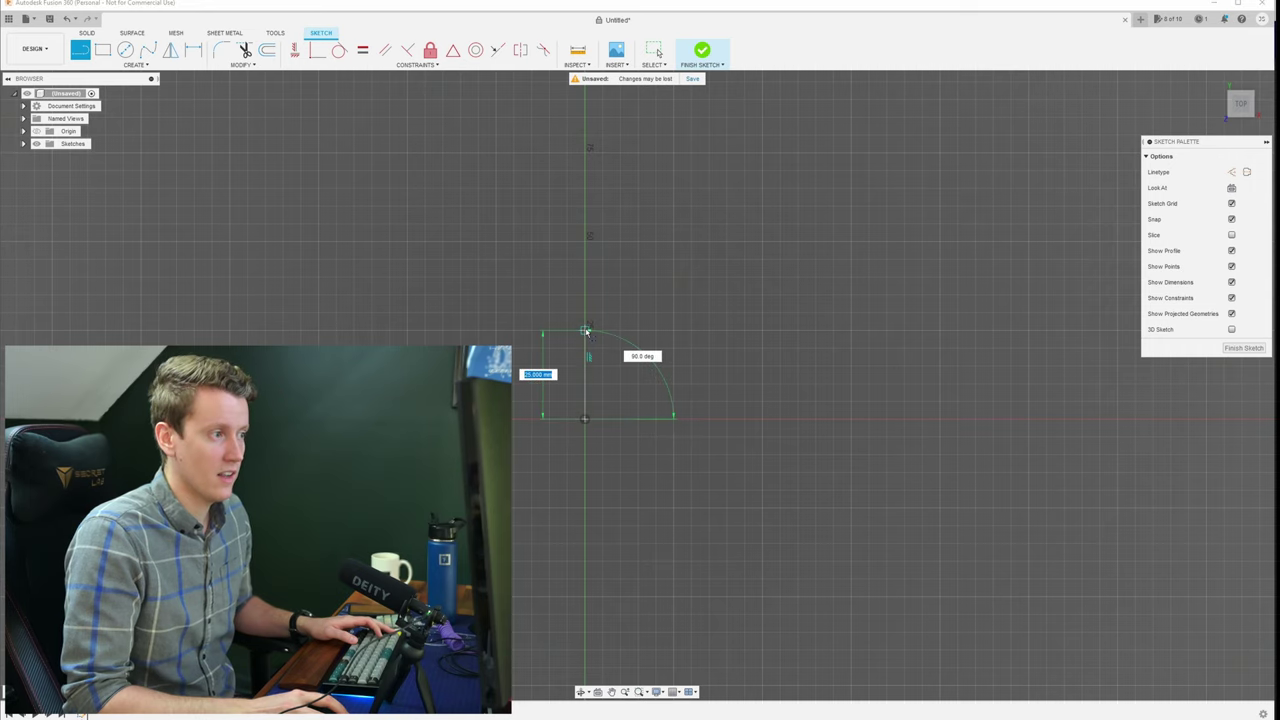
{"action": "left_click", "coordinate": [586, 331]}
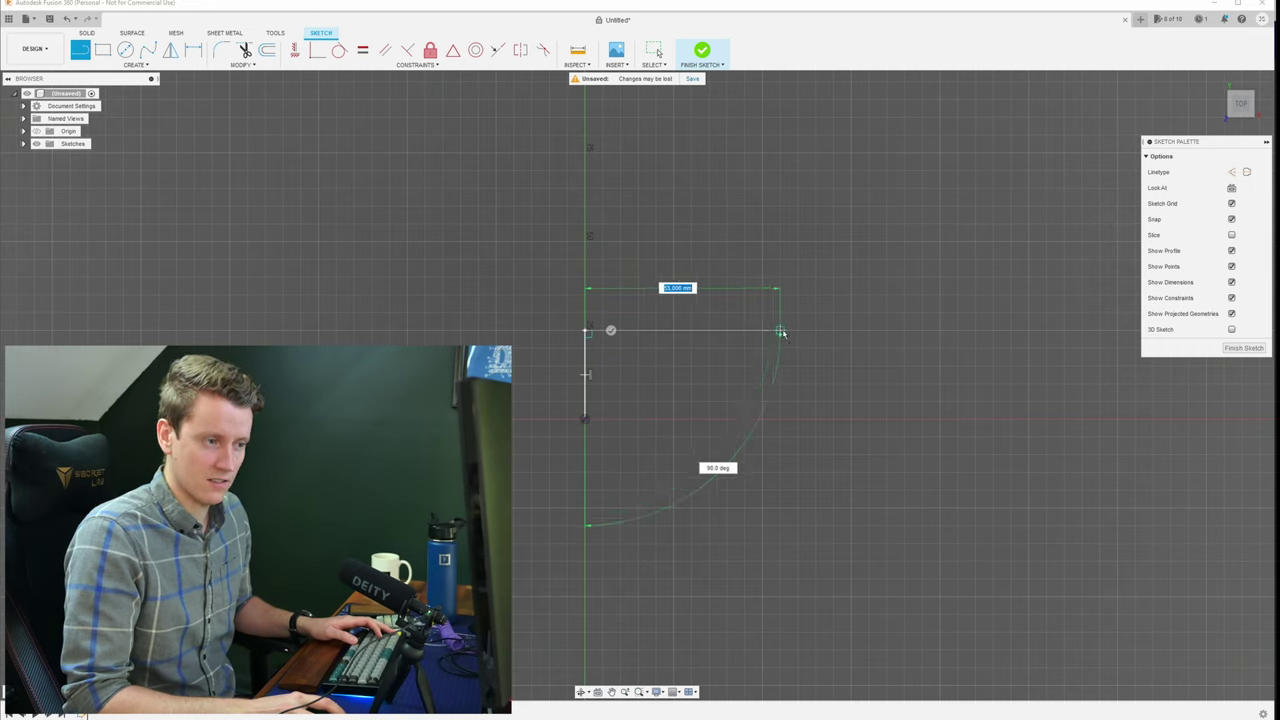
{"action": "left_click", "coordinate": [780, 331]}
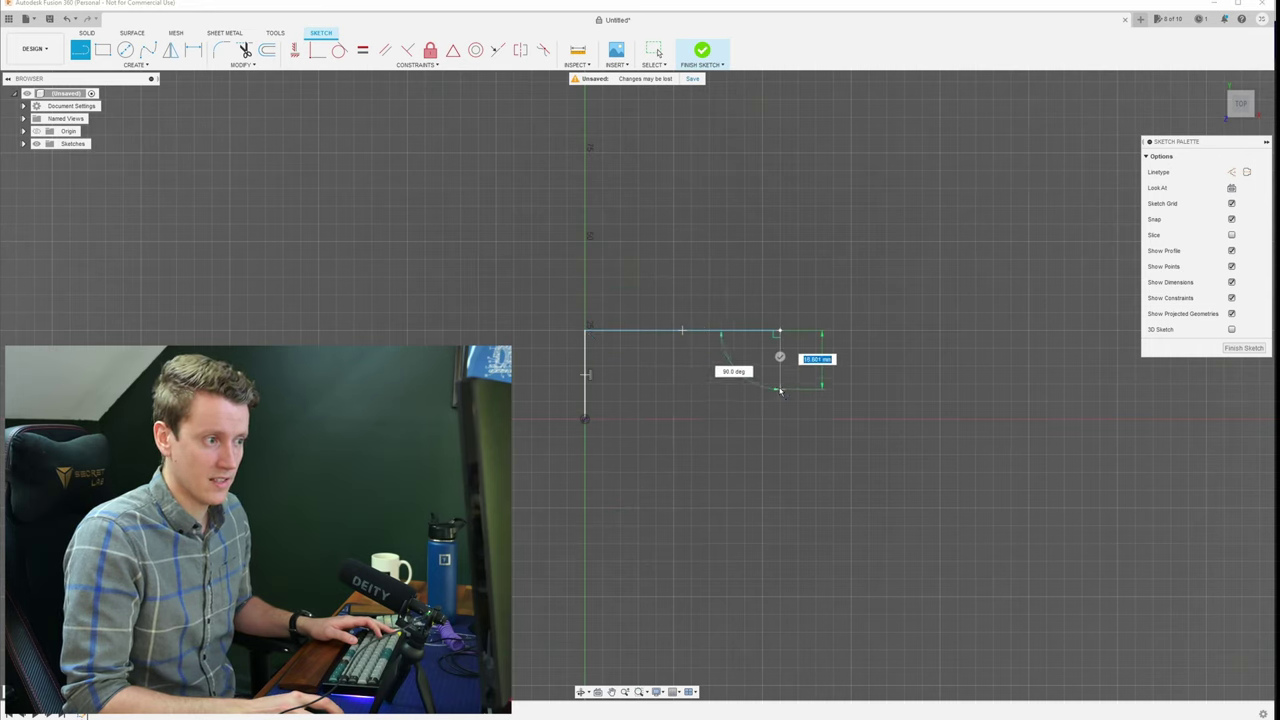
{"action": "left_click", "coordinate": [779, 386]}
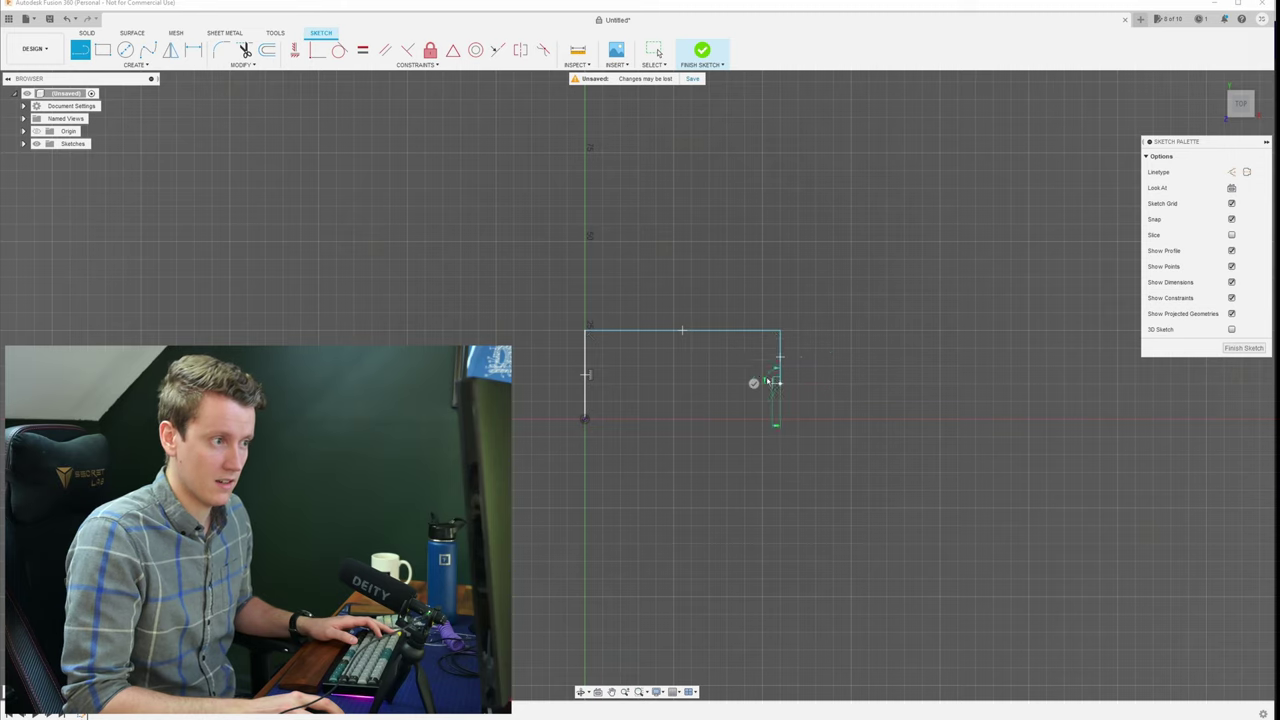
{"action": "left_click_drag", "start_coordinate": [770, 350], "coordinate": [602, 348]}
{"action": "left_click", "coordinate": [602, 348]}
{"action": "left_click", "coordinate": [602, 418]}
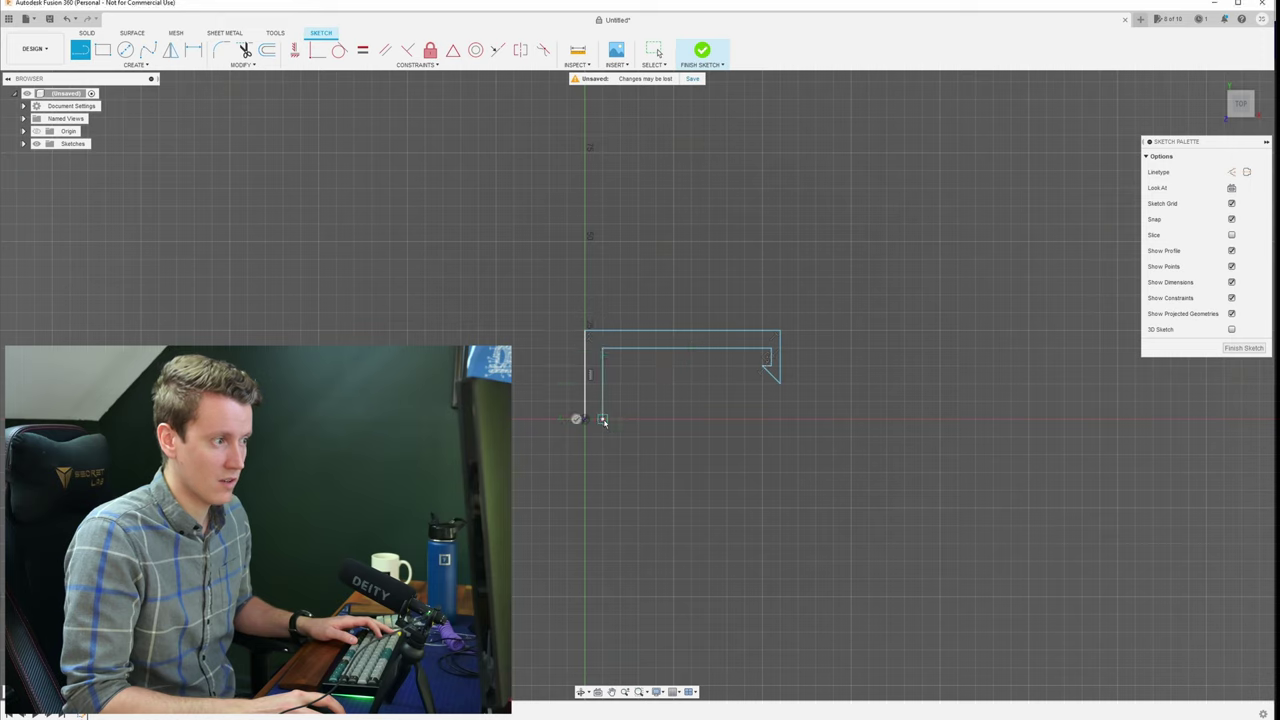
{"action": "left_click", "coordinate": [586, 419]}
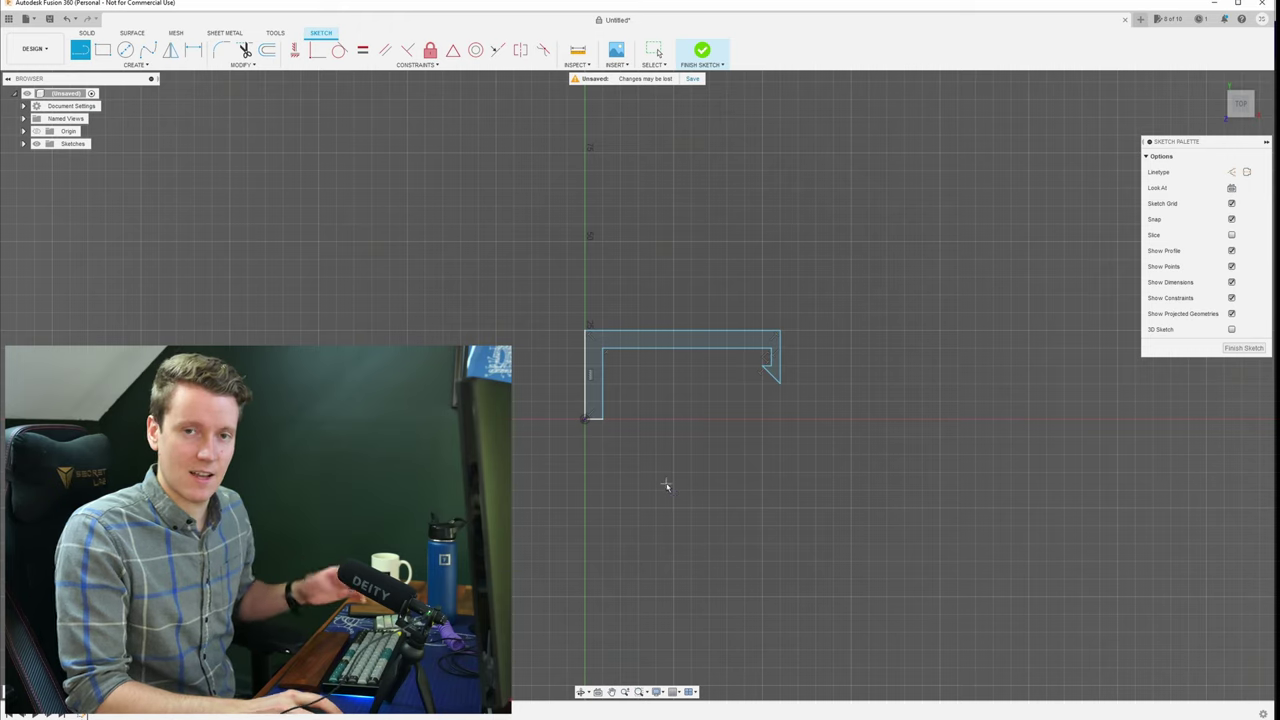
{"action": "key", "text": "Escape"}
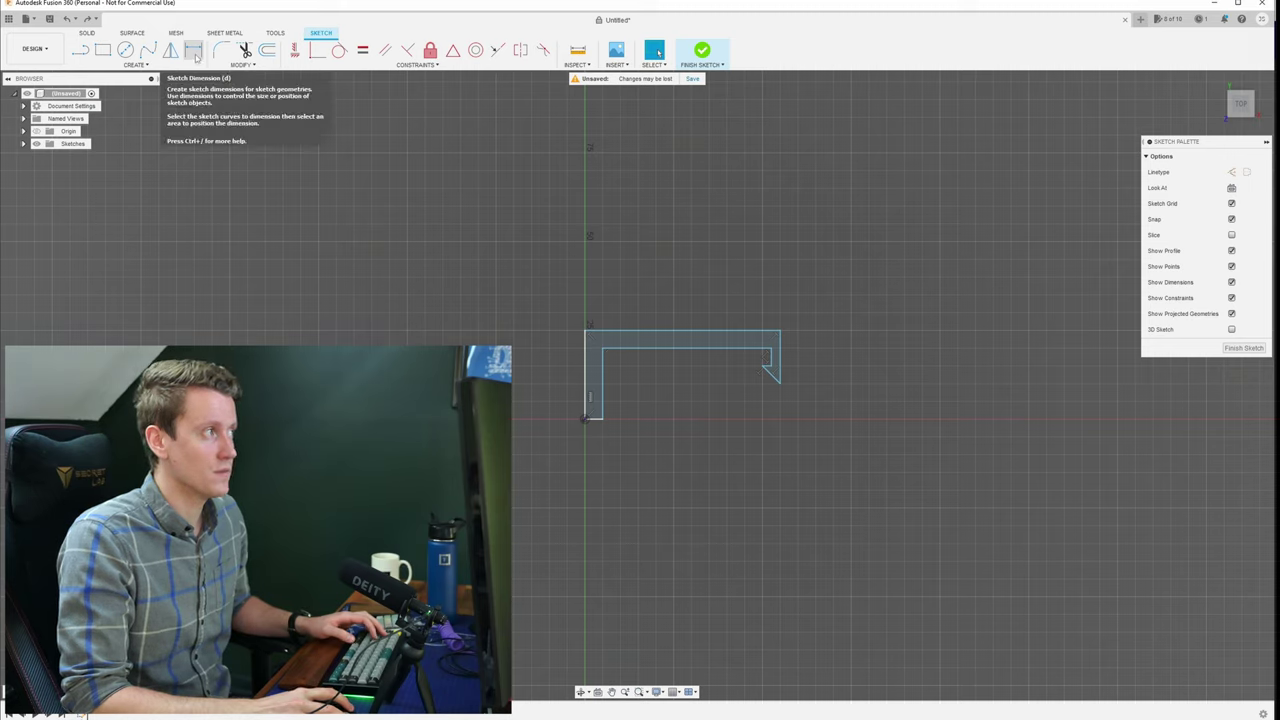
- Dimension the hook end beside the profile and set its width to 2 mm
{"action": "left_click", "coordinate": [195, 55]}
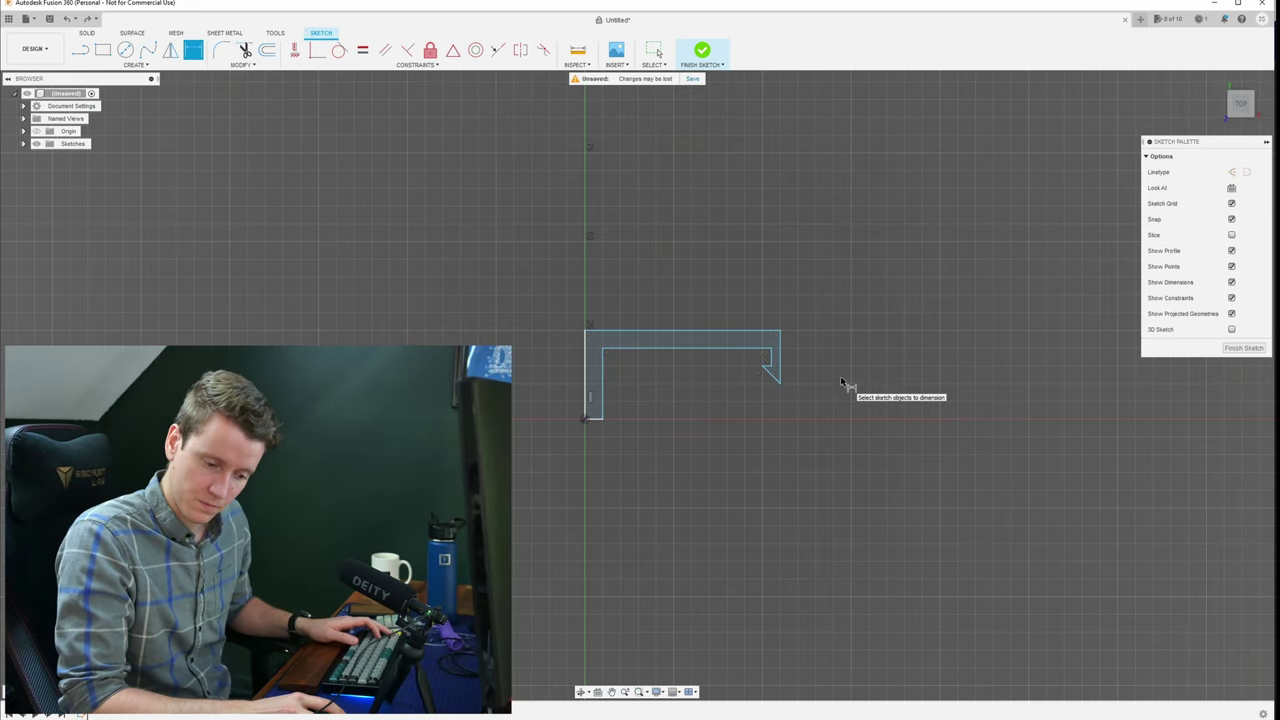
{"action": "left_click", "coordinate": [768, 350]}
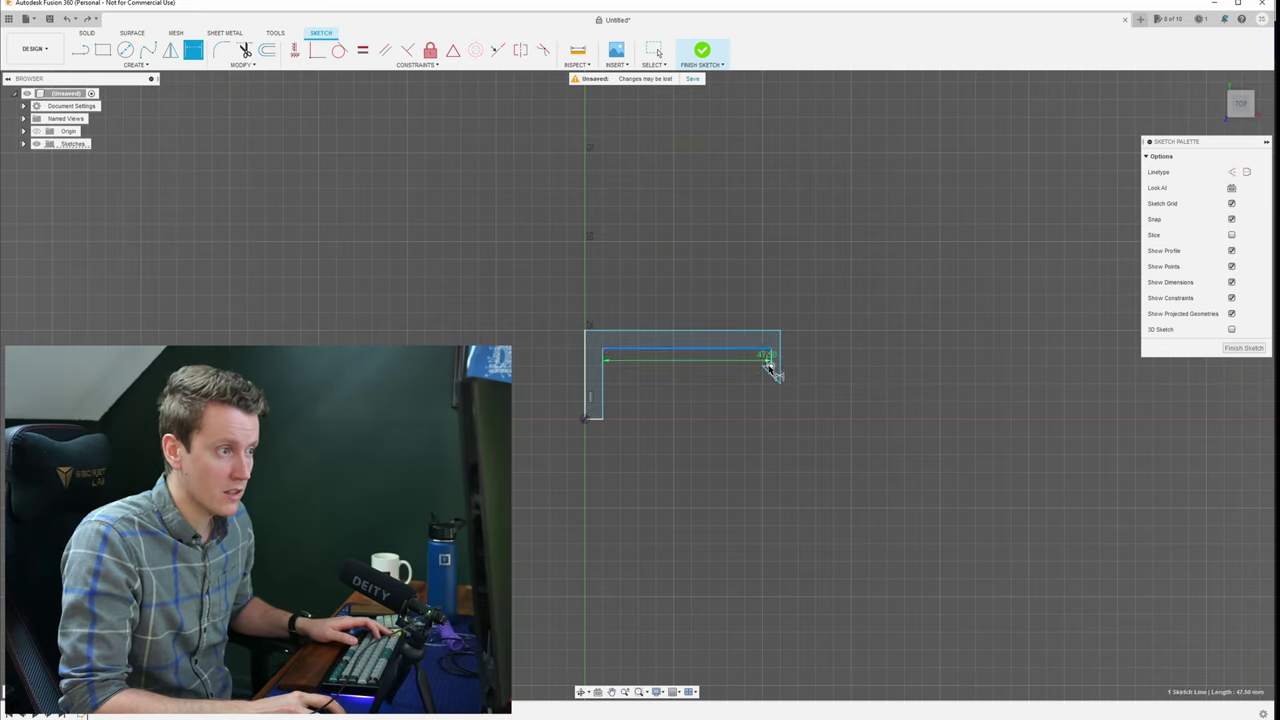
{"action": "left_click", "coordinate": [770, 366], "text": "shift"}
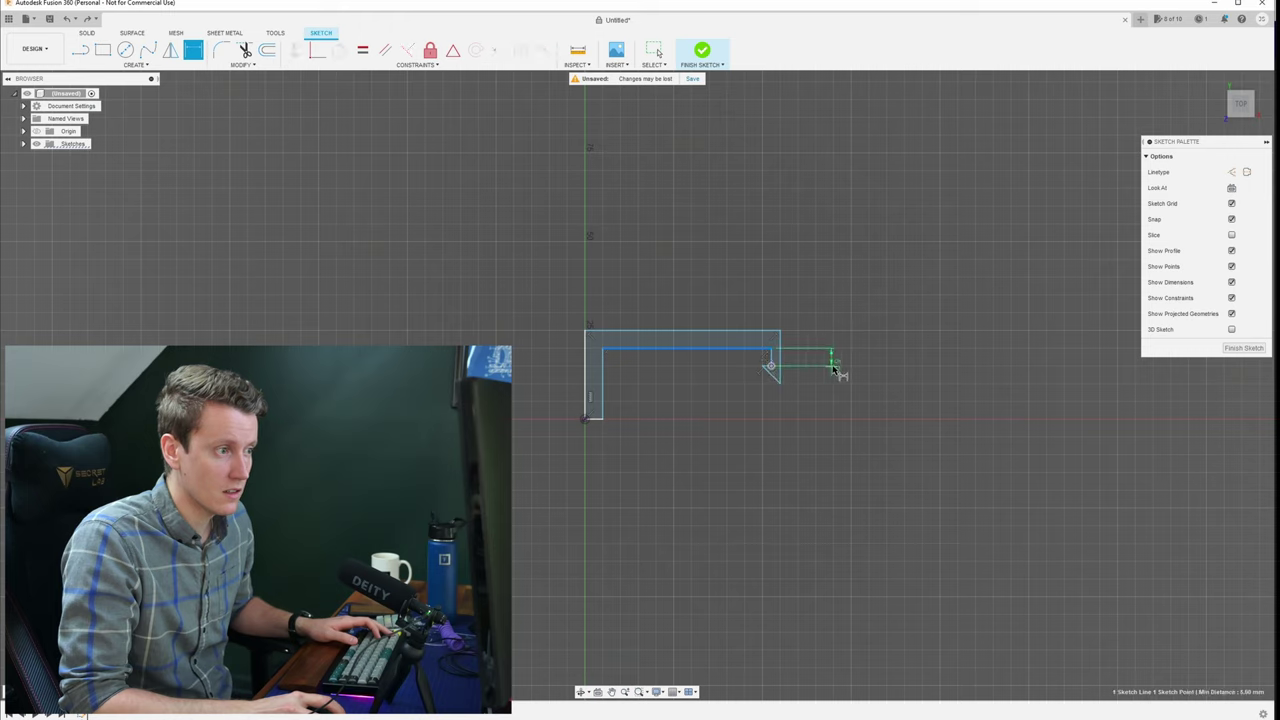
{"action": "left_click", "coordinate": [867, 364]}
{"action": "key", "text": "Return"}
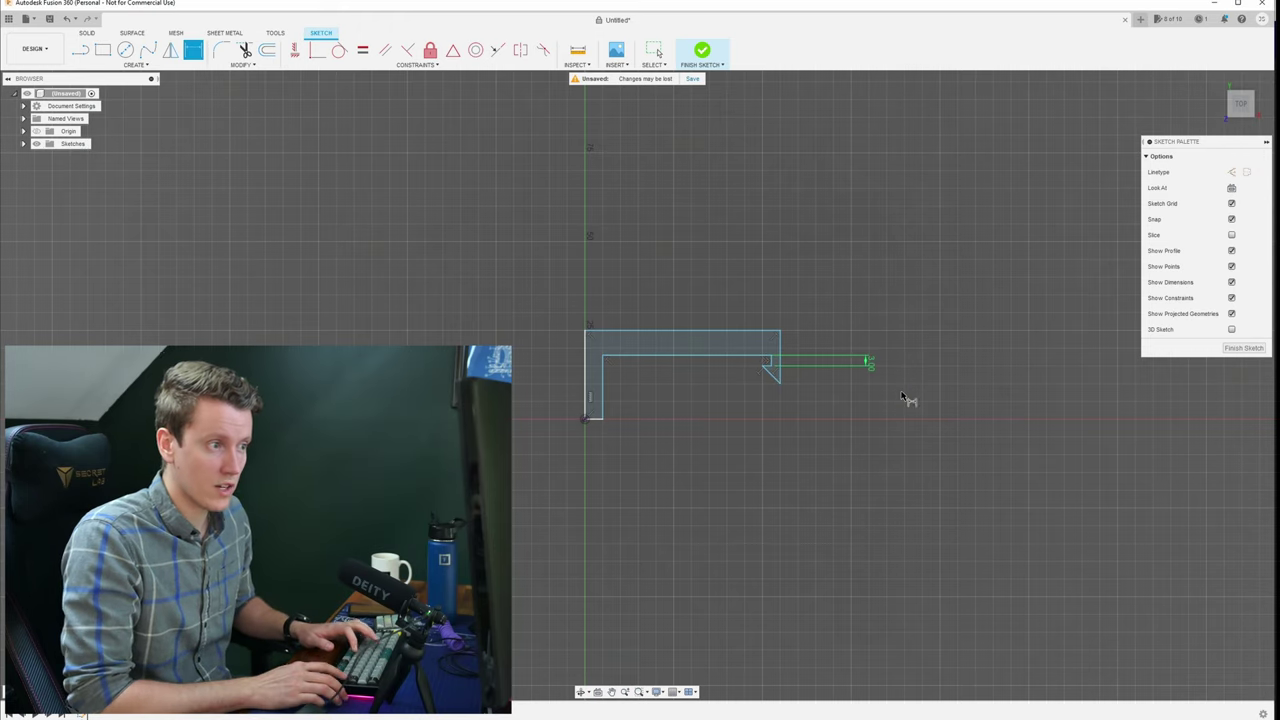
{"action": "left_click", "coordinate": [767, 367]}
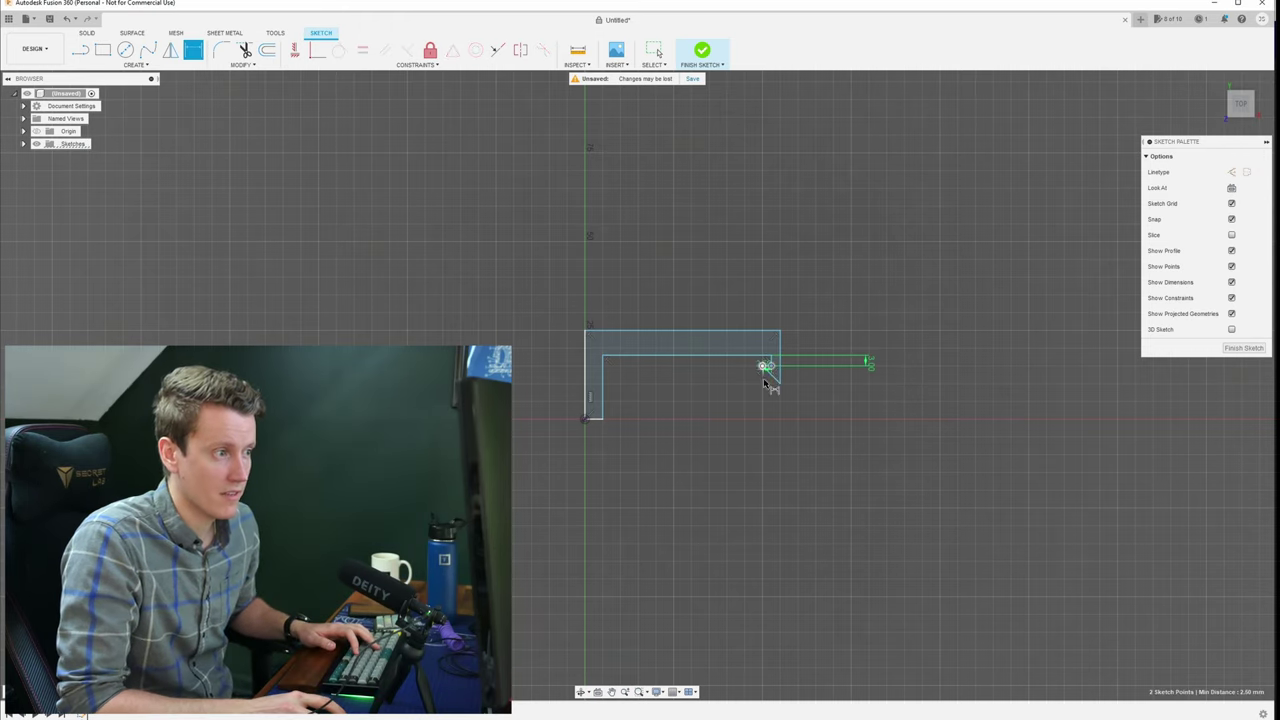
{"action": "left_click", "coordinate": [771, 456]}
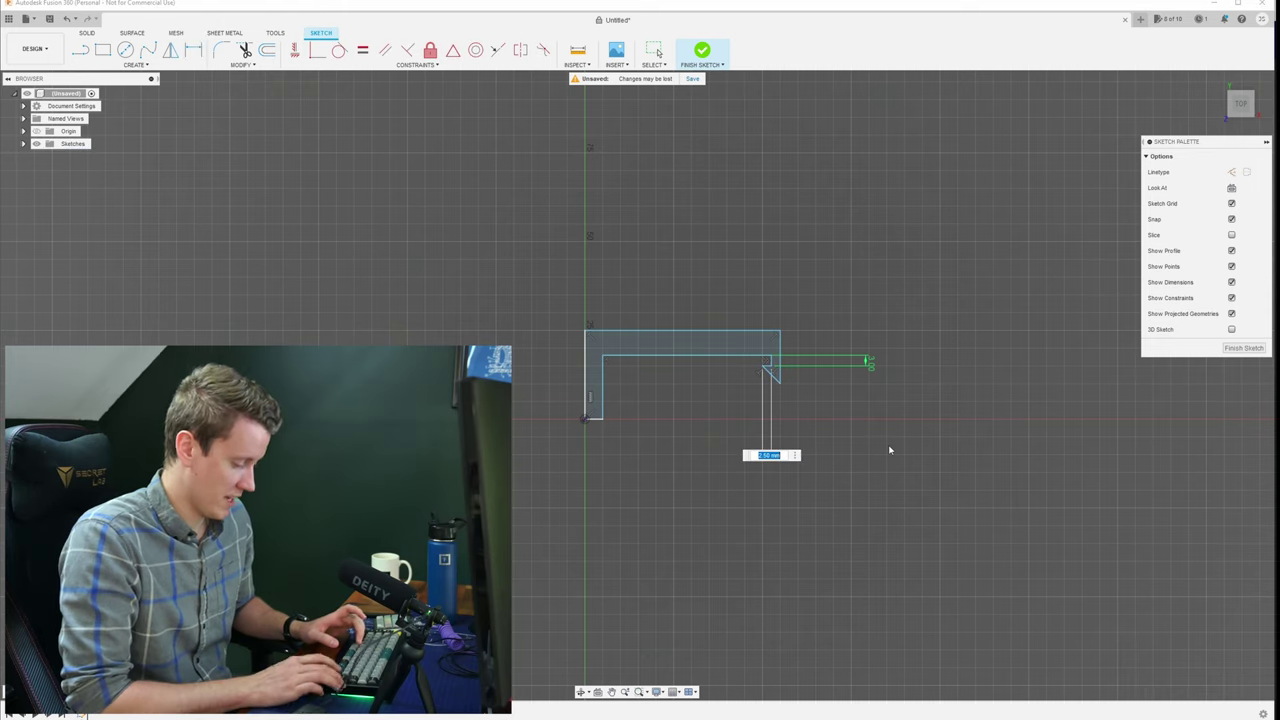
{"action": "scroll", "coordinate": [790, 385], "scroll_direction": "up", "scroll_amount": 5}
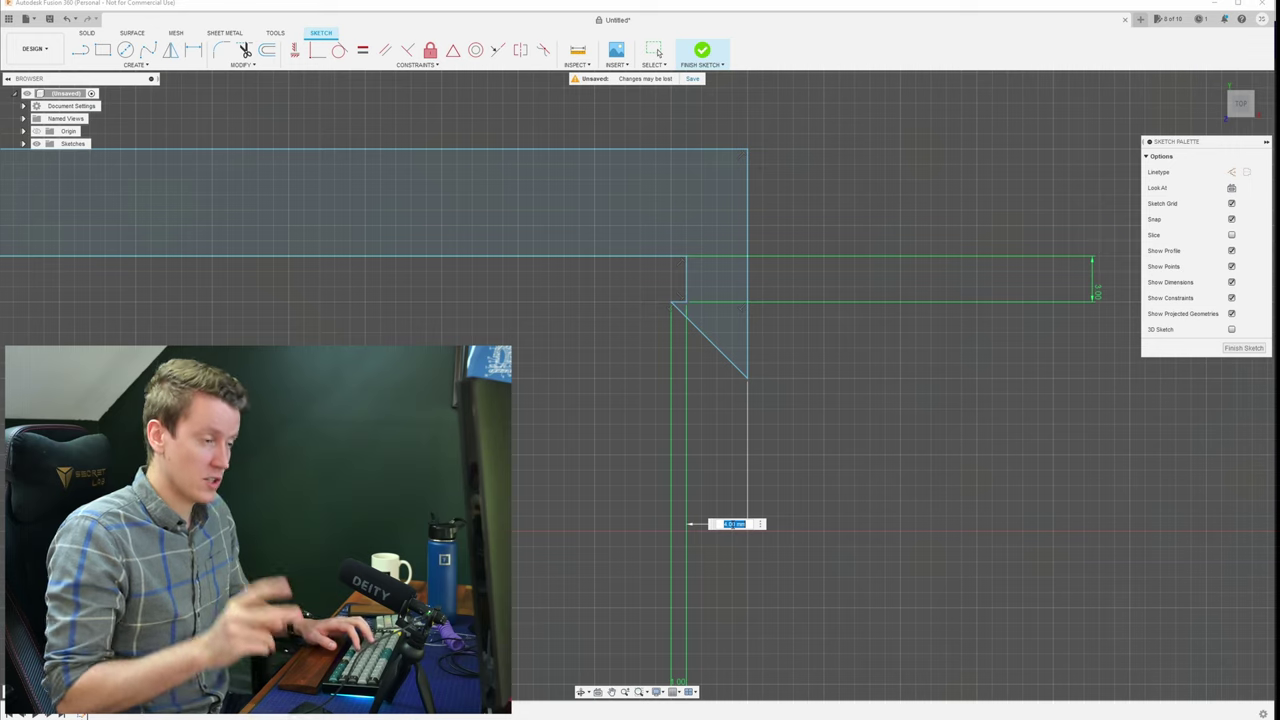
{"action": "type", "text": "2"}
{"action": "key", "text": "Return"}
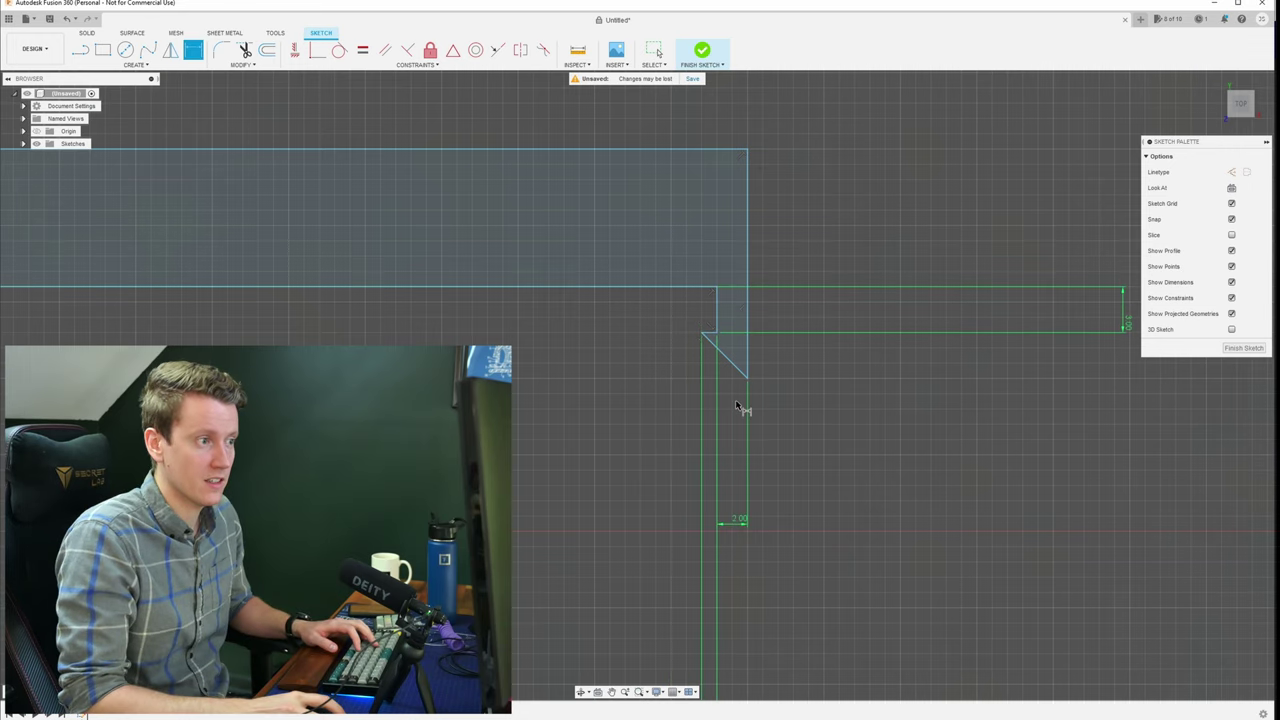
- Add a 2 mm distance to the hook tip, then change it to 3 mm
{"action": "left_click", "coordinate": [716, 344]}
{"action": "left_click", "coordinate": [748, 380], "text": "shift"}
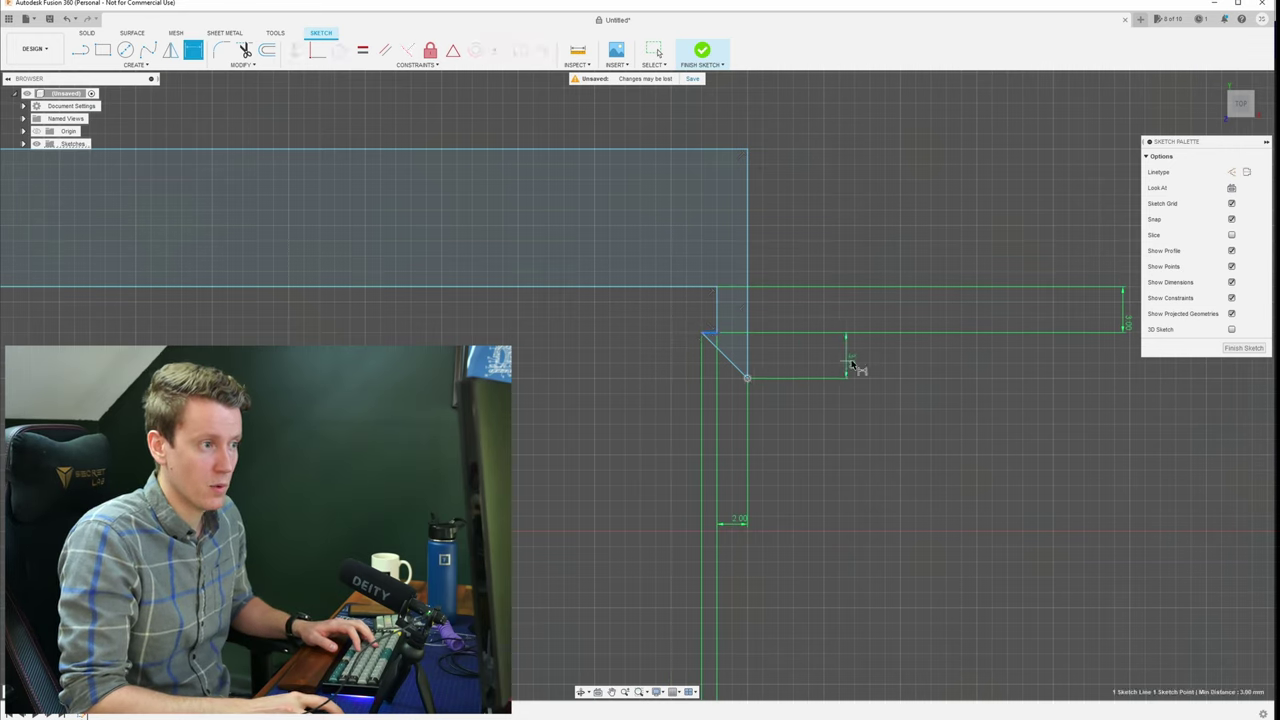
{"action": "left_click", "coordinate": [889, 366]}
{"action": "type", "text": "2"}
{"action": "key", "text": "Return"}
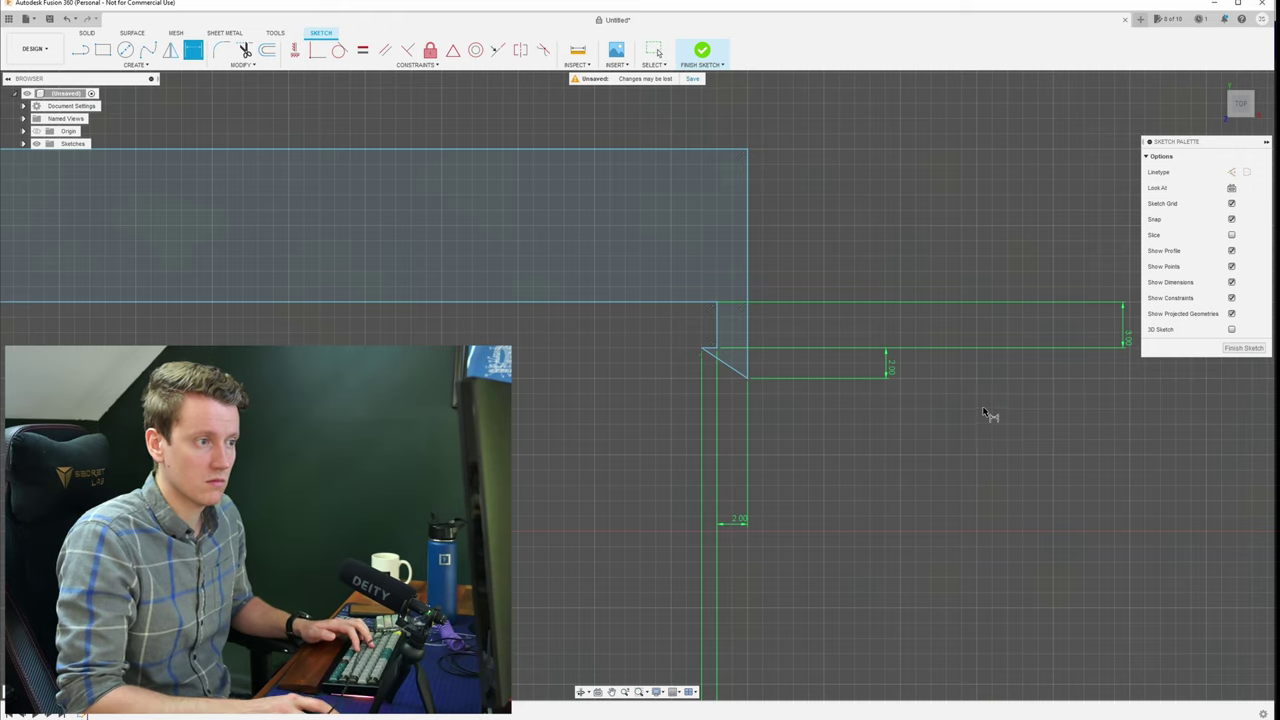
{"action": "double_click", "coordinate": [894, 374]}
{"action": "type", "text": "3"}
{"action": "key", "text": "Return"}
{"action": "key", "text": "d"}
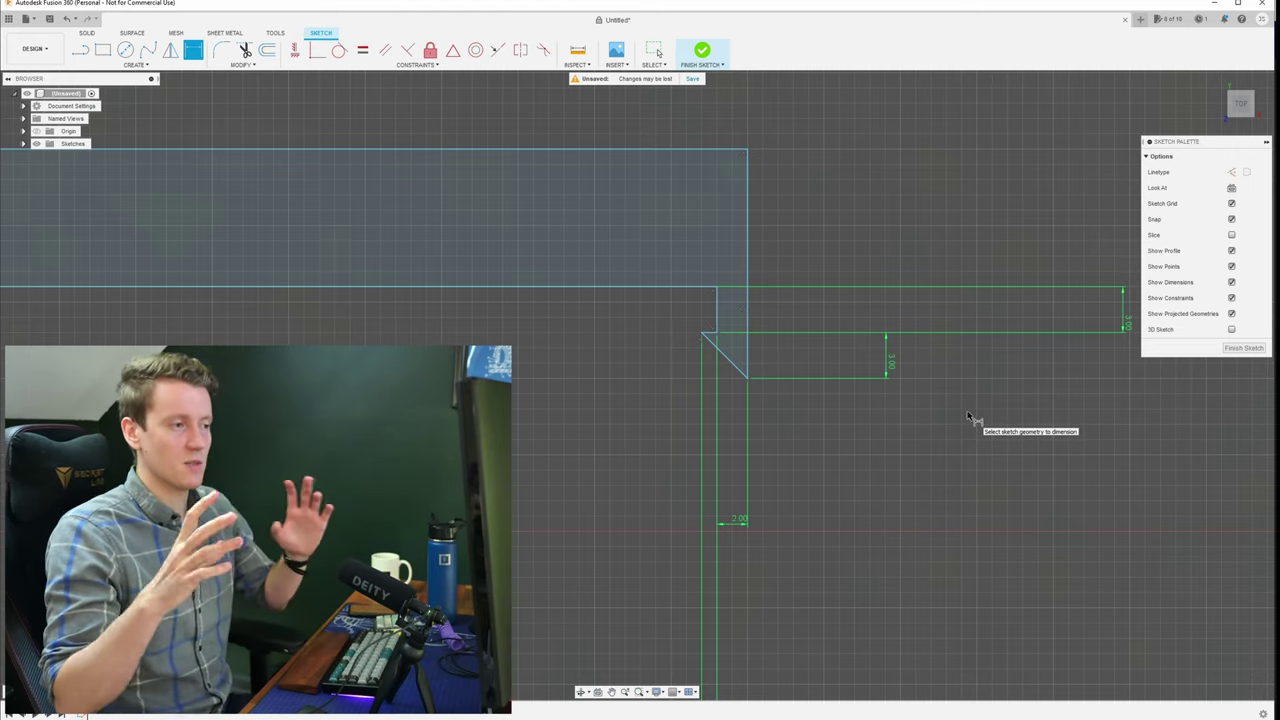
- Set the top wall thickness and the left wall width both to 2 mm
{"action": "scroll", "coordinate": [764, 331], "scroll_direction": "down", "scroll_amount": 2}
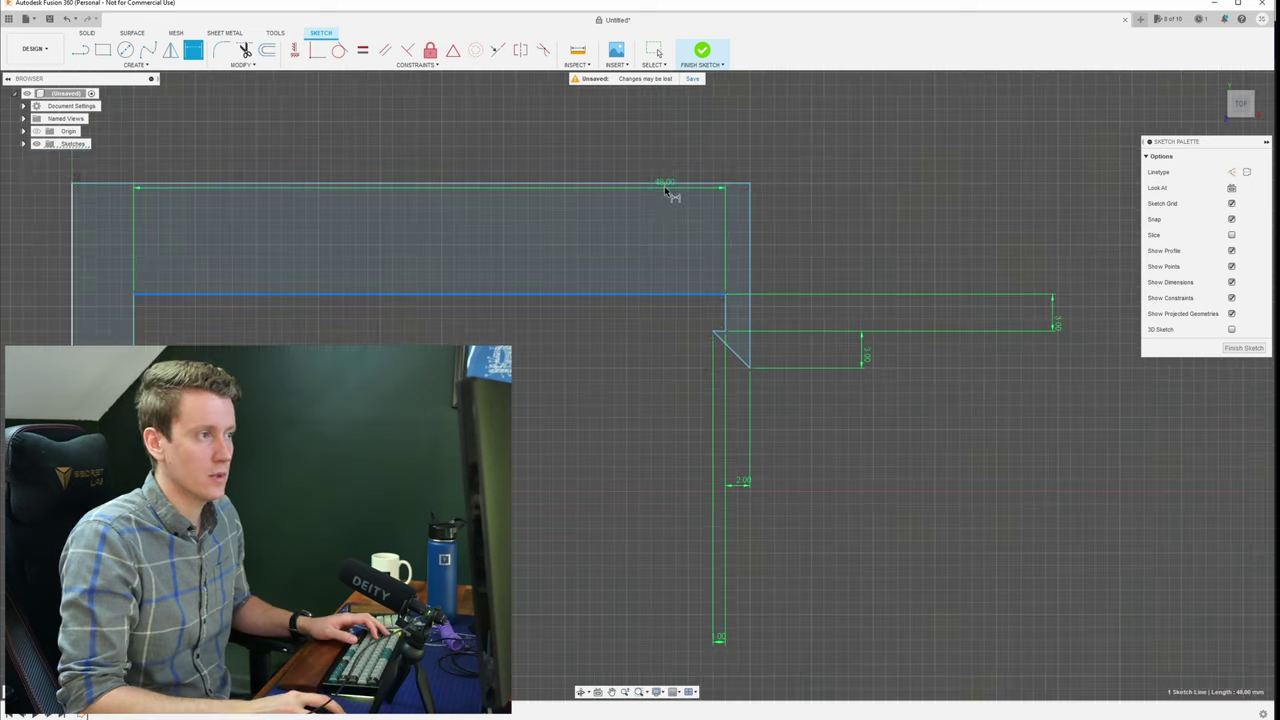
{"action": "left_click", "coordinate": [669, 187]}
{"action": "left_click", "coordinate": [940, 237]}
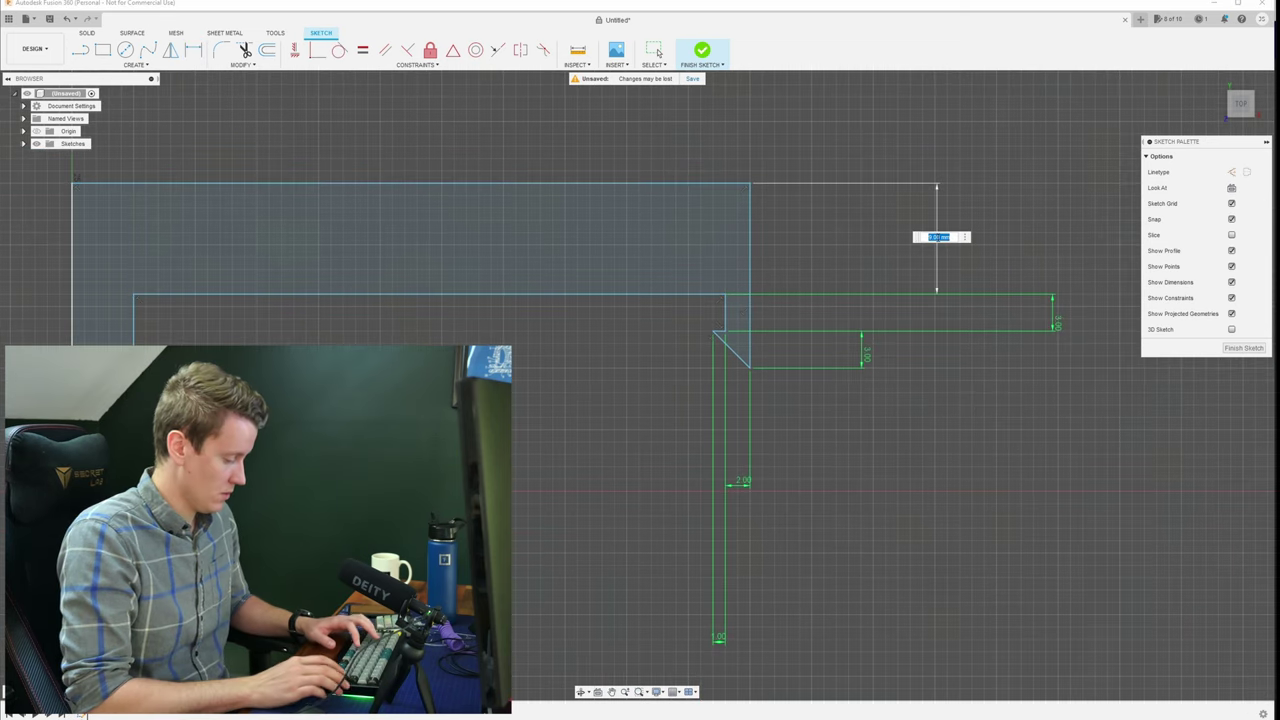
{"action": "type", "text": "2"}
{"action": "key", "text": "Return"}
{"action": "left_click", "coordinate": [134, 400]}
{"action": "left_click", "coordinate": [74, 372]}
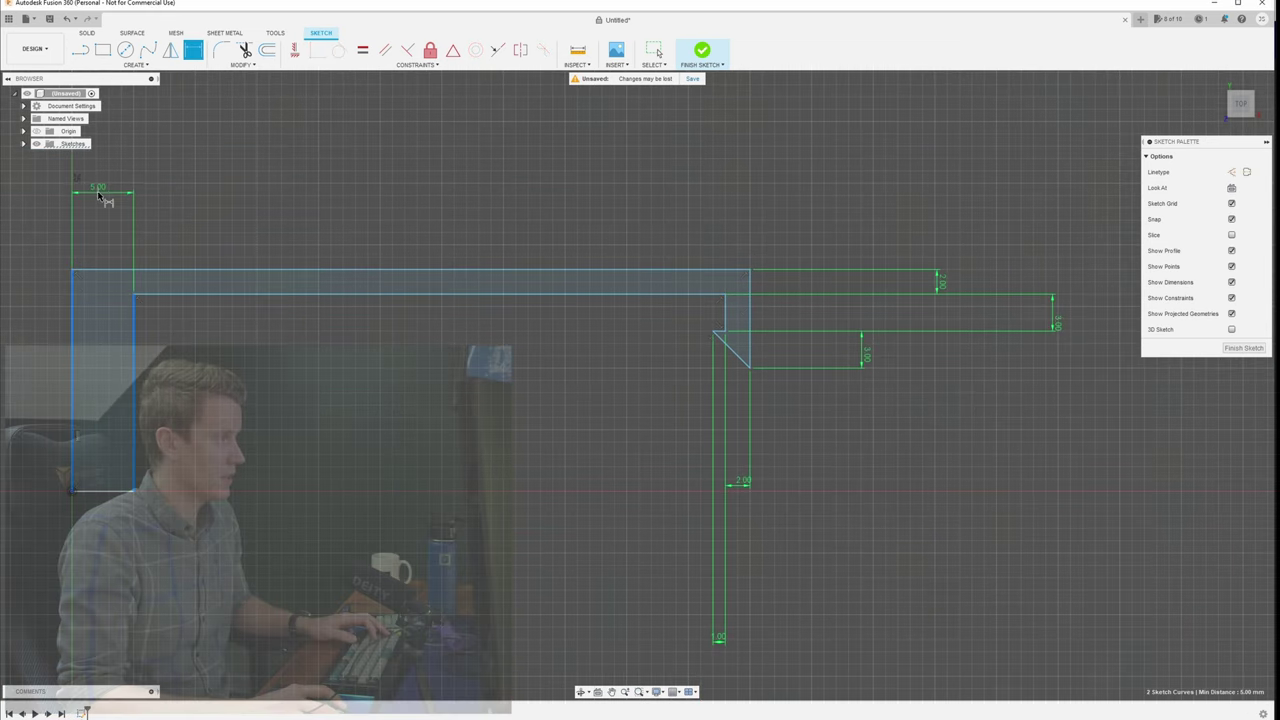
{"action": "left_click", "coordinate": [98, 196]}
{"action": "type", "text": "2"}
{"action": "key", "text": "Return"}
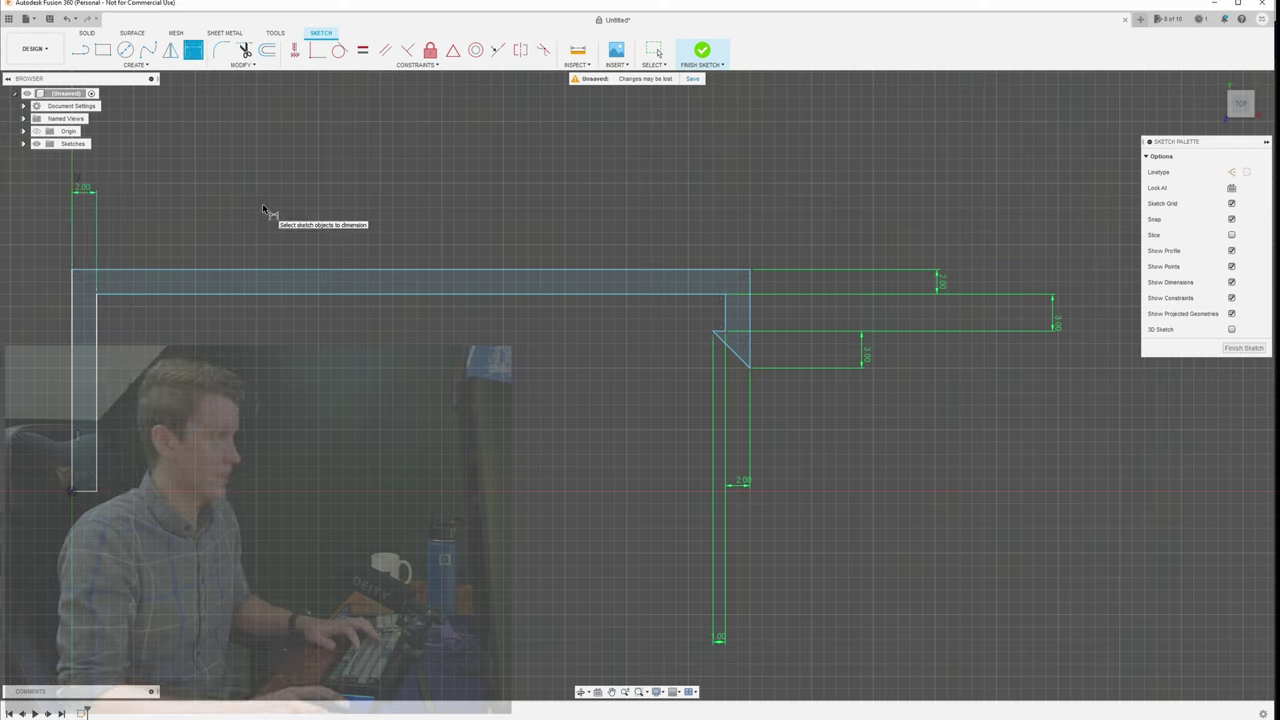
- Dimension the left leg length to 10 mm
{"action": "left_click", "coordinate": [115, 295]}
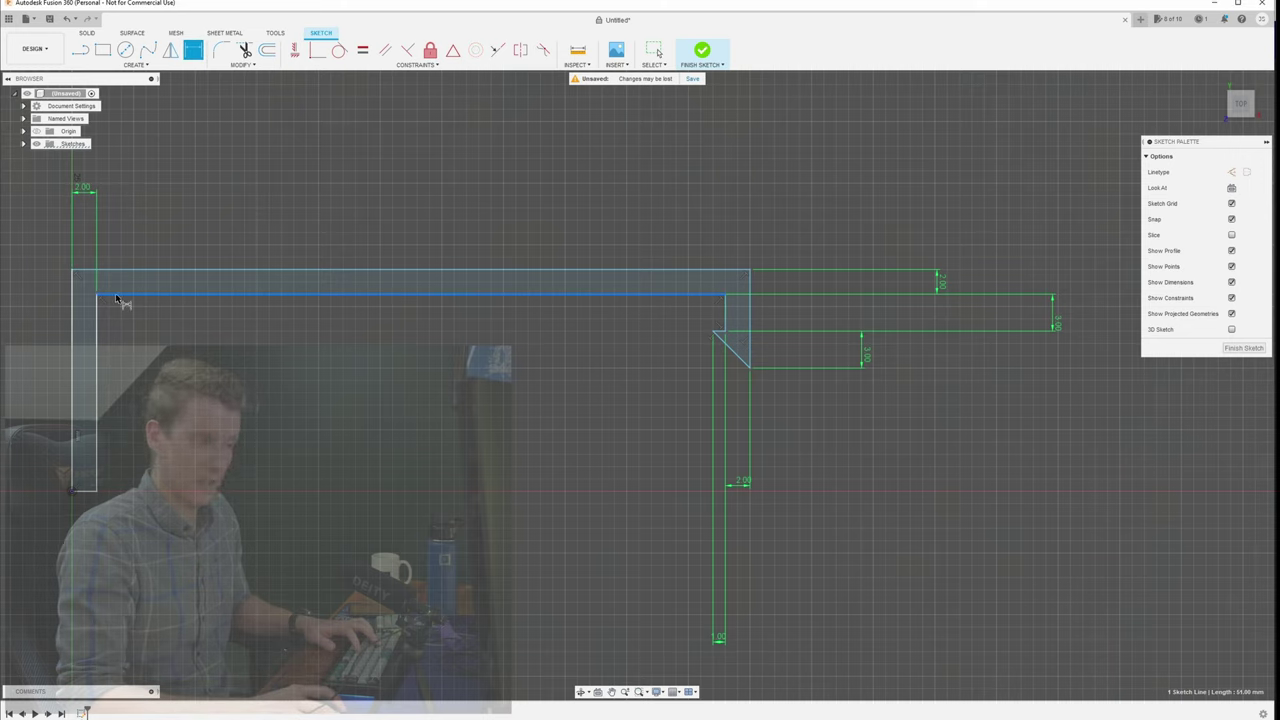
{"action": "left_click", "coordinate": [84, 489]}
{"action": "left_click", "coordinate": [31, 428]}
{"action": "type", "text": "10"}
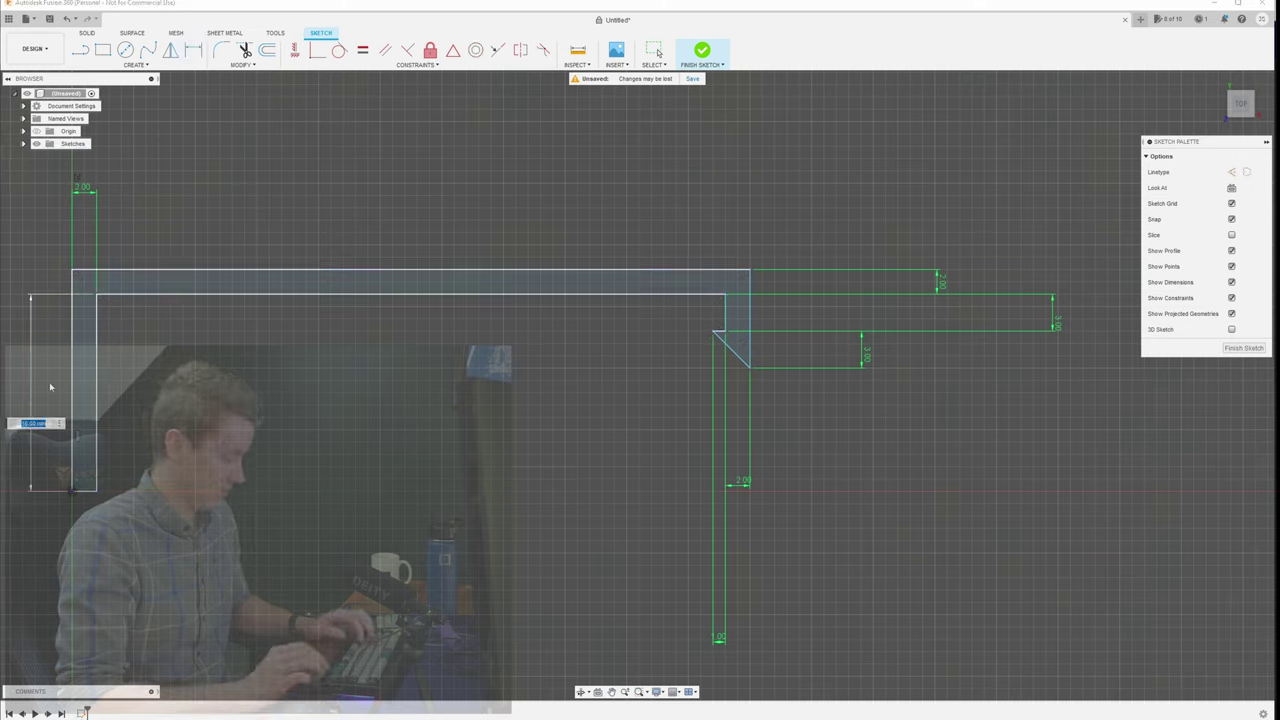
{"action": "key", "text": "Return"}
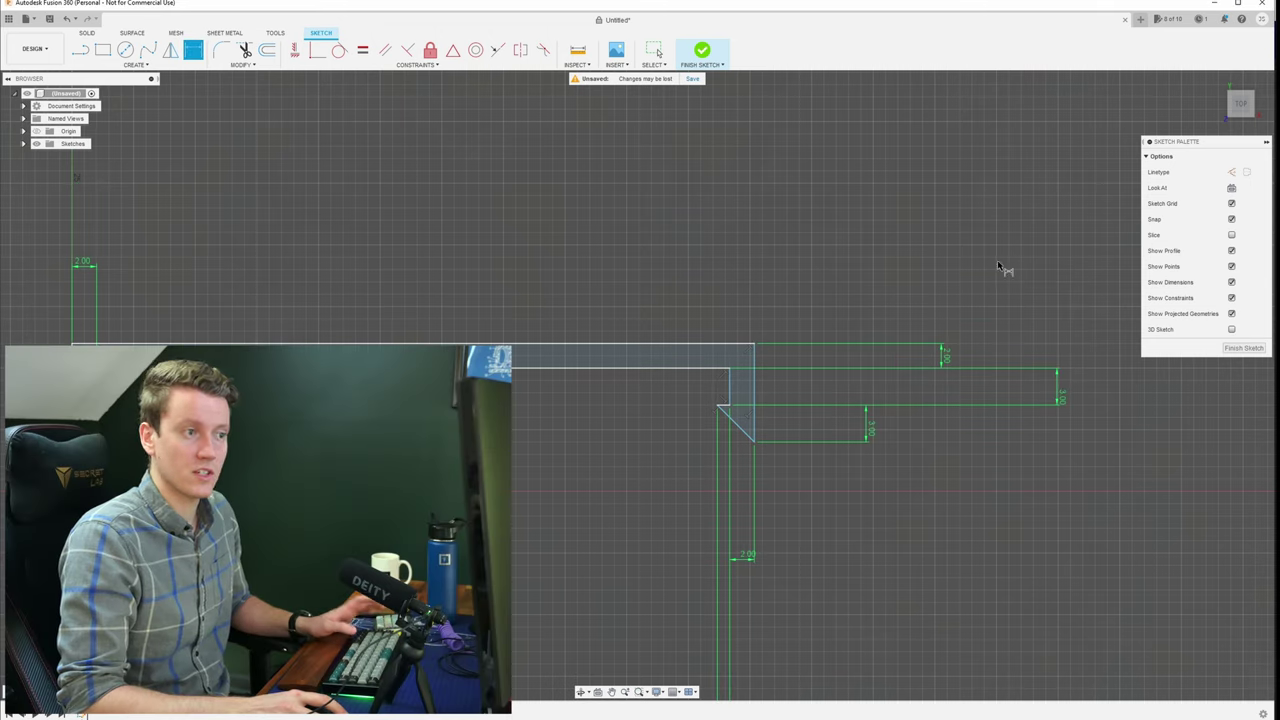
- Finish the sketch, extrude the clip profile 10 mm into a solid, and begin a fillet
{"action": "left_click", "coordinate": [1245, 348]}
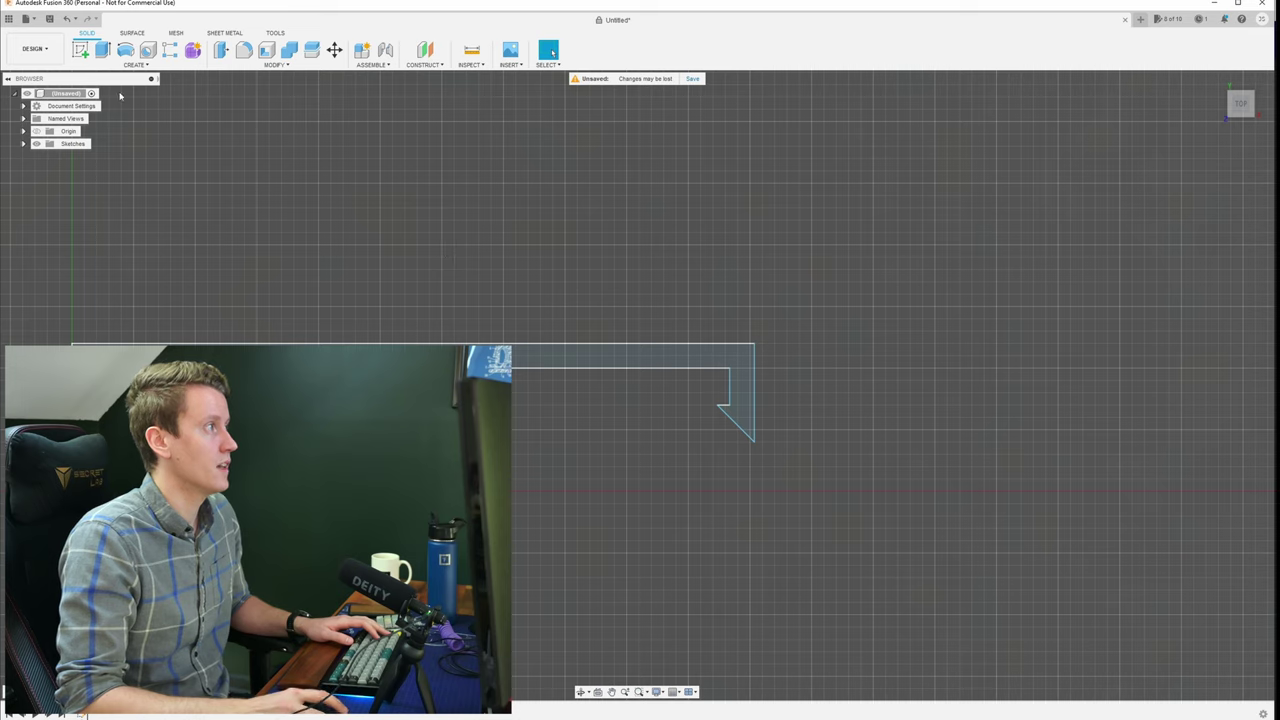
{"action": "left_click", "coordinate": [103, 50]}
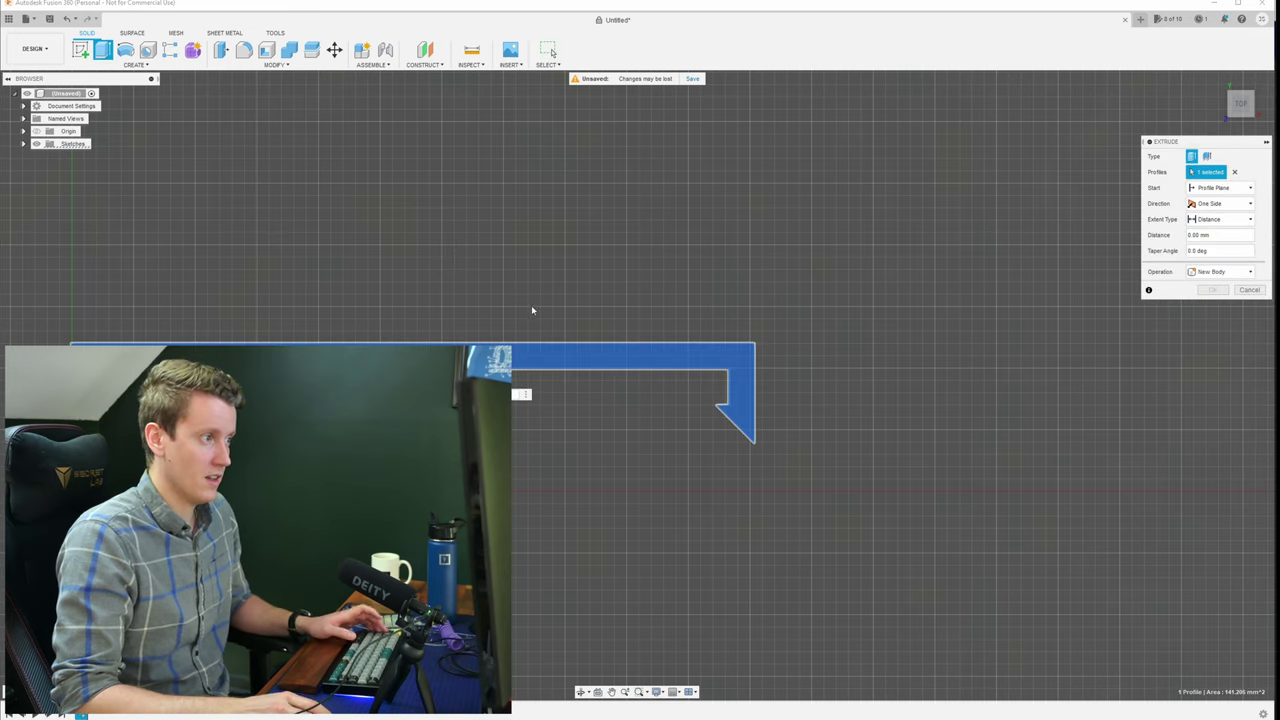
{"action": "middle_click_drag", "start_coordinate": [551, 306], "coordinate": [570, 345]}
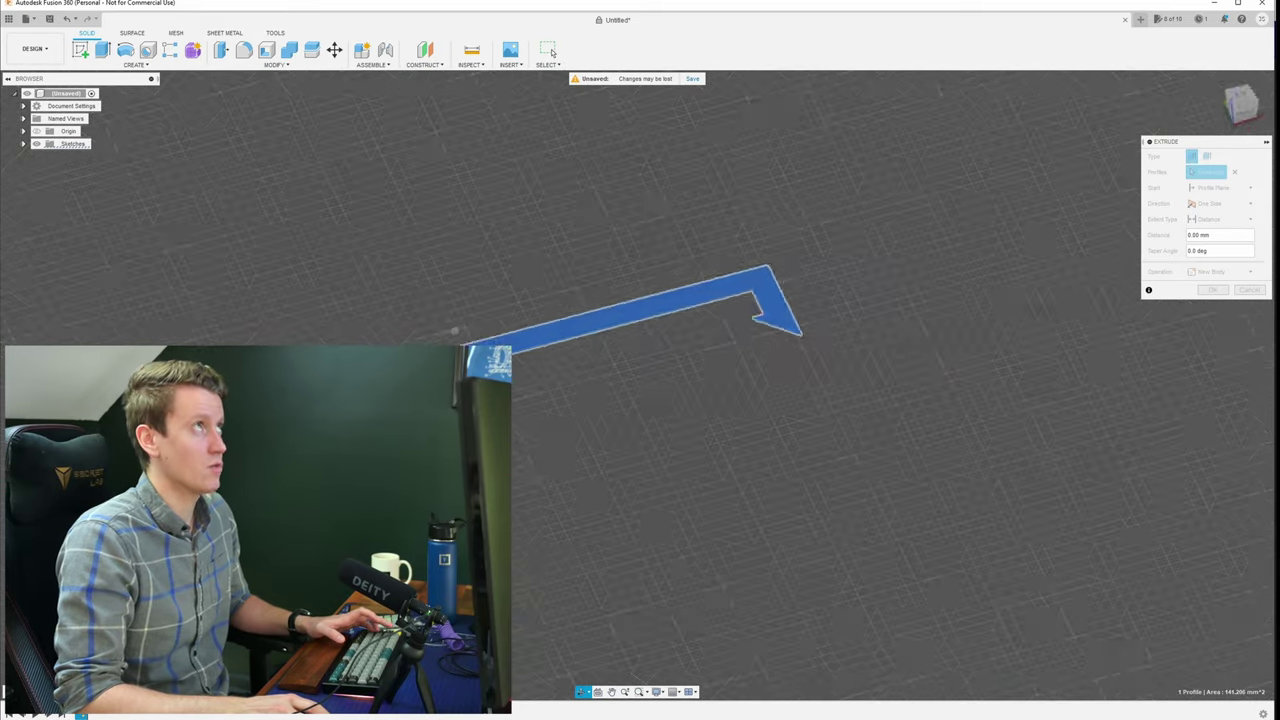
{"action": "middle_click_drag", "start_coordinate": [454, 331], "coordinate": [492, 331], "text": "shift"}
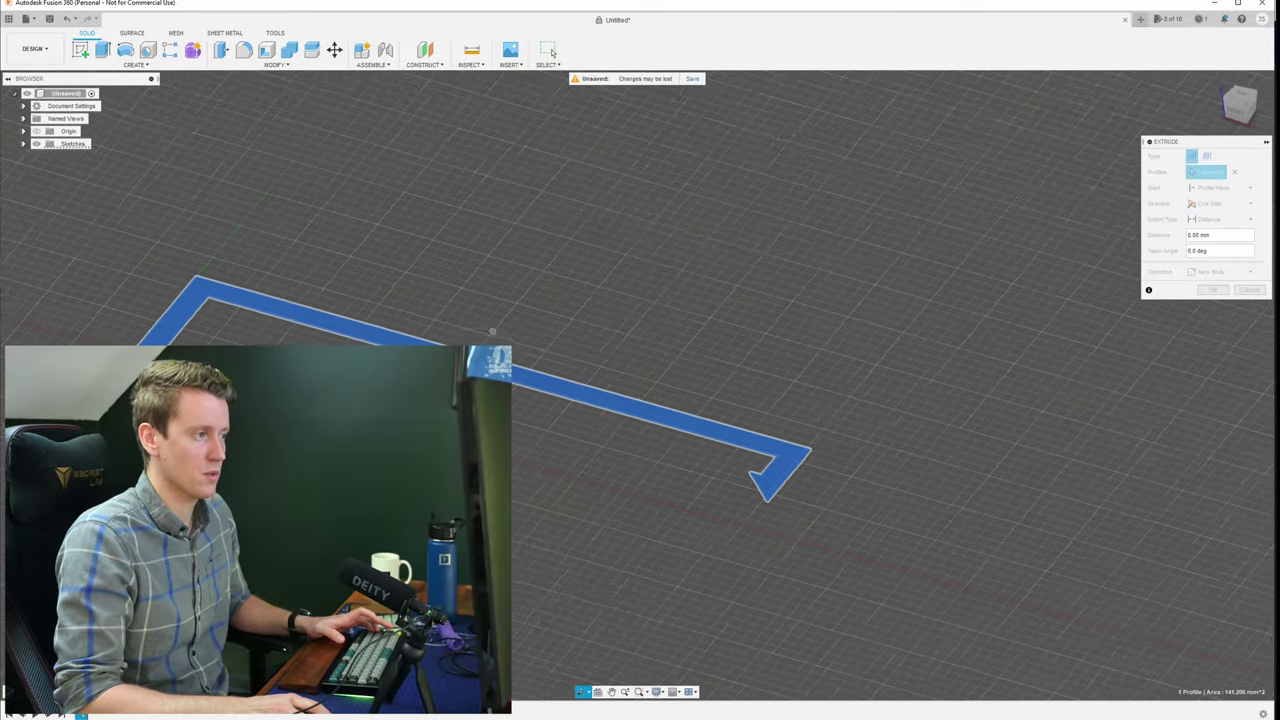
{"action": "left_click", "coordinate": [530, 370]}
{"action": "left_click_drag", "start_coordinate": [534, 357], "coordinate": [538, 312]}
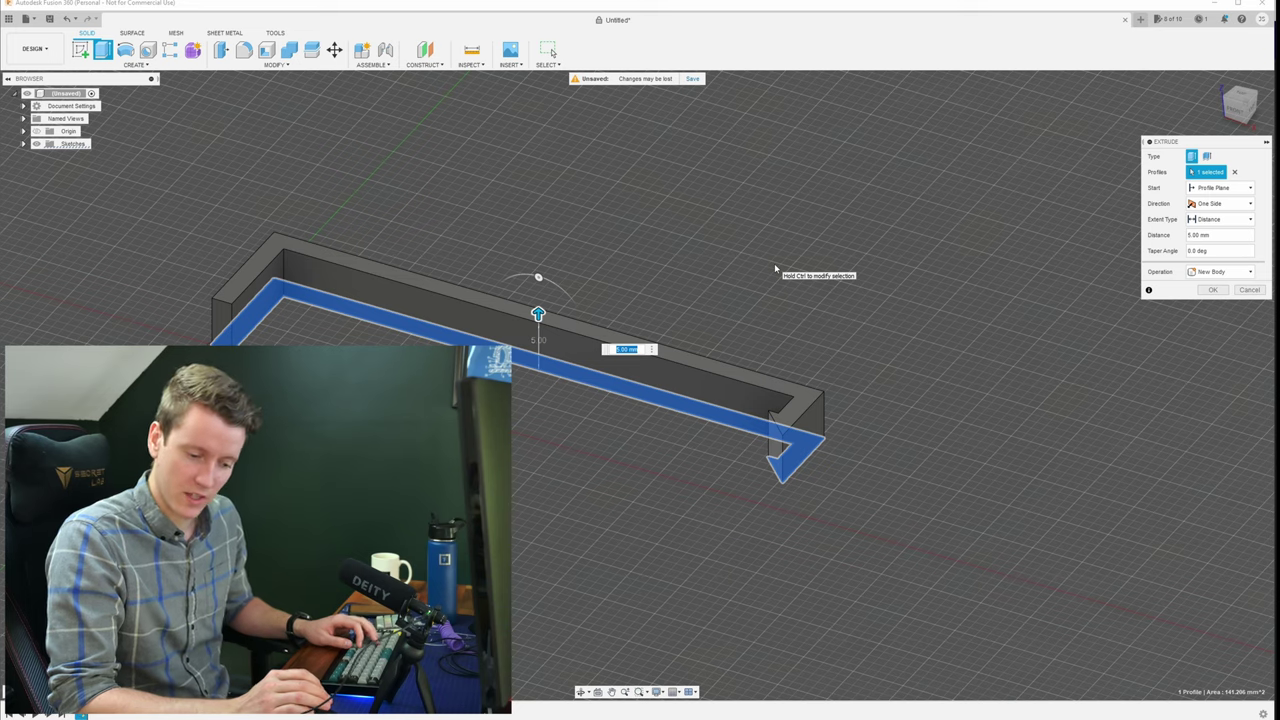
{"action": "type", "text": "10"}
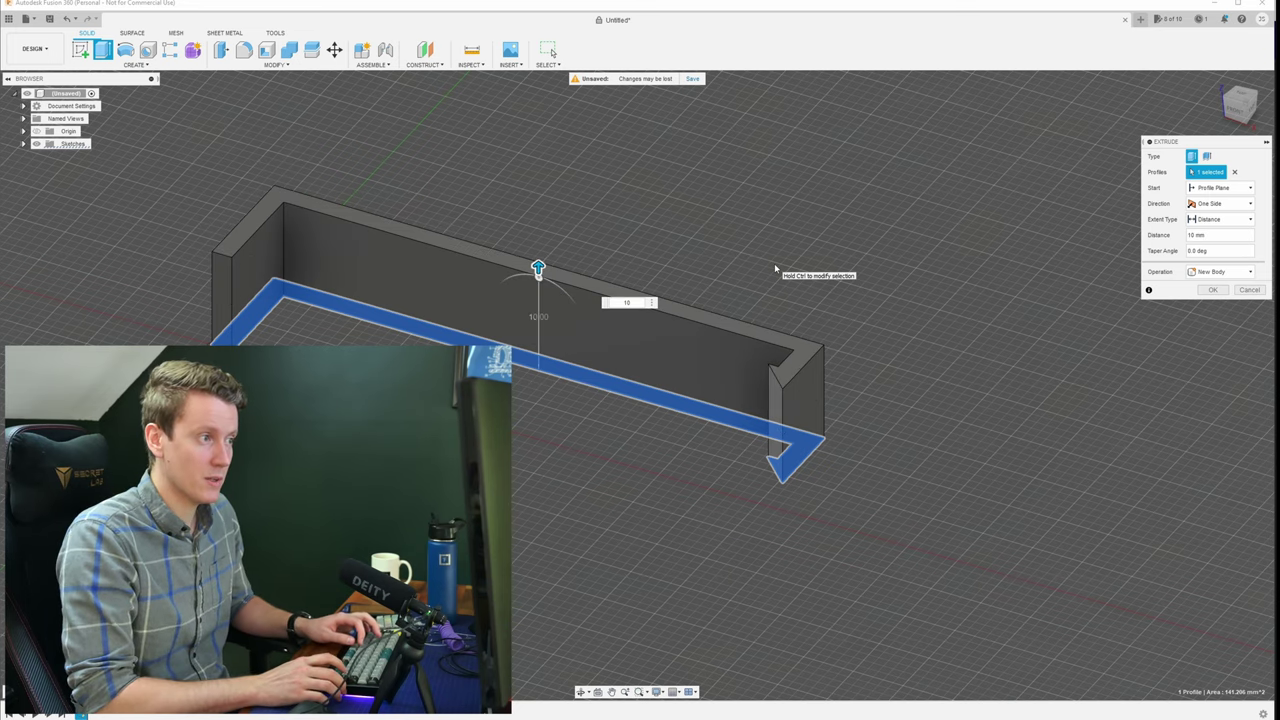
{"action": "key", "text": "Return"}
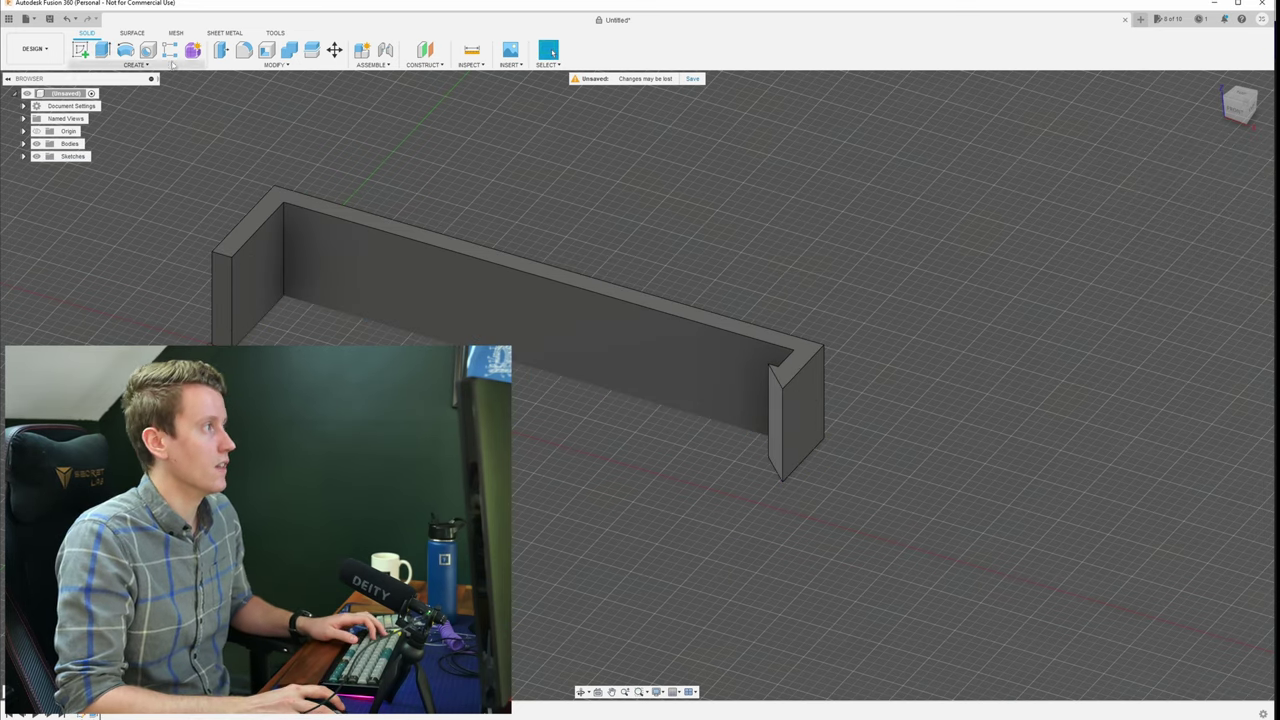
{"action": "left_click", "coordinate": [246, 52]}
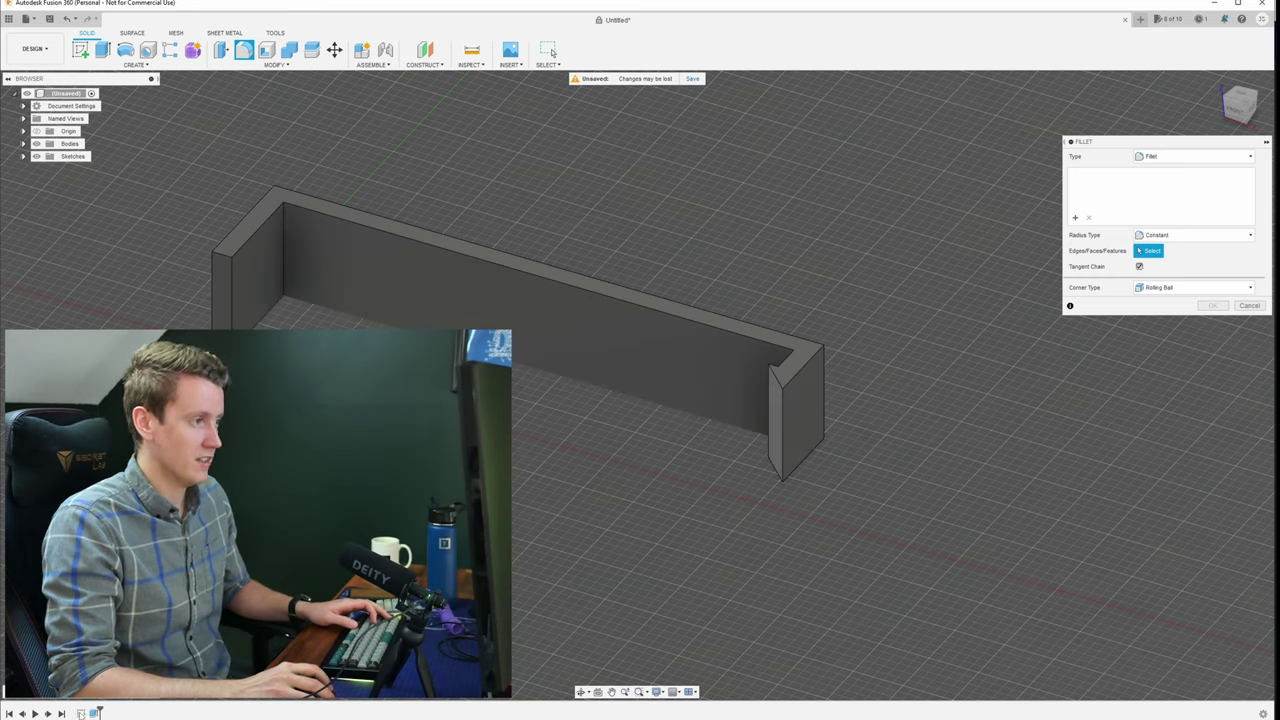
- Cancel the Fillet dialog and return to editing the clip's dimensioned profile sketch
{"action": "left_click", "coordinate": [1248, 305]}
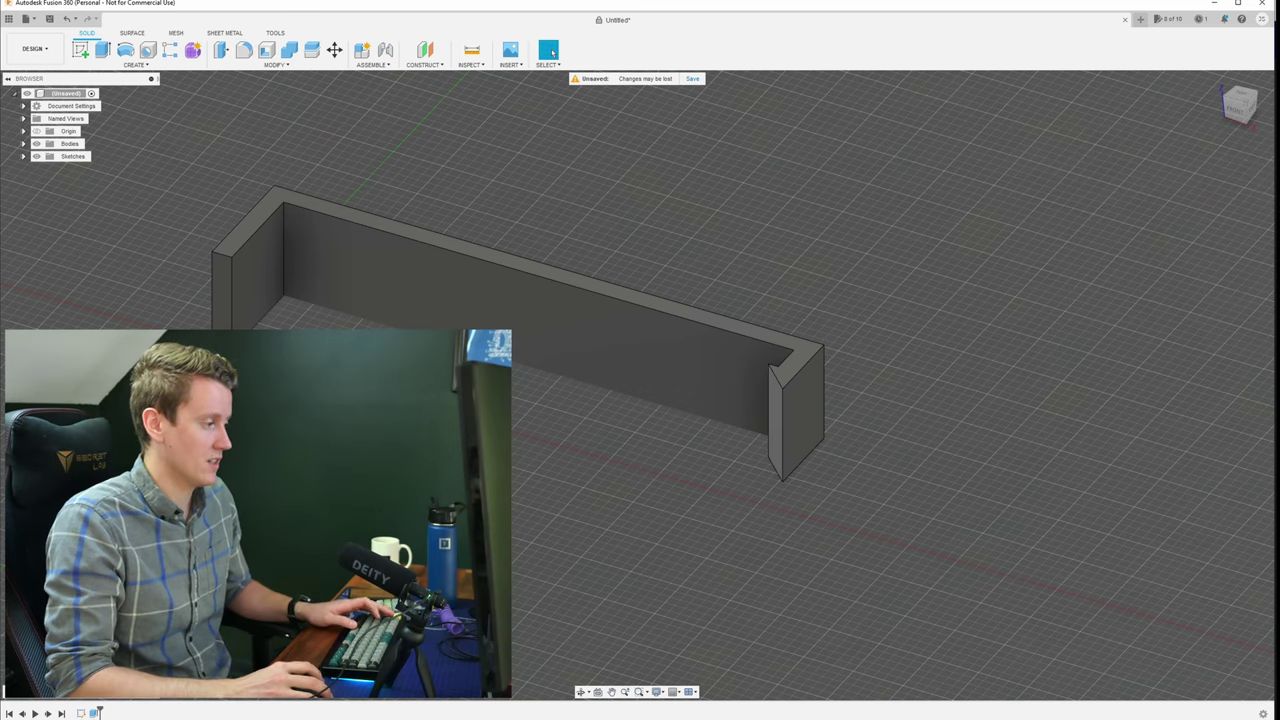
{"action": "left_click", "coordinate": [650, 400]}
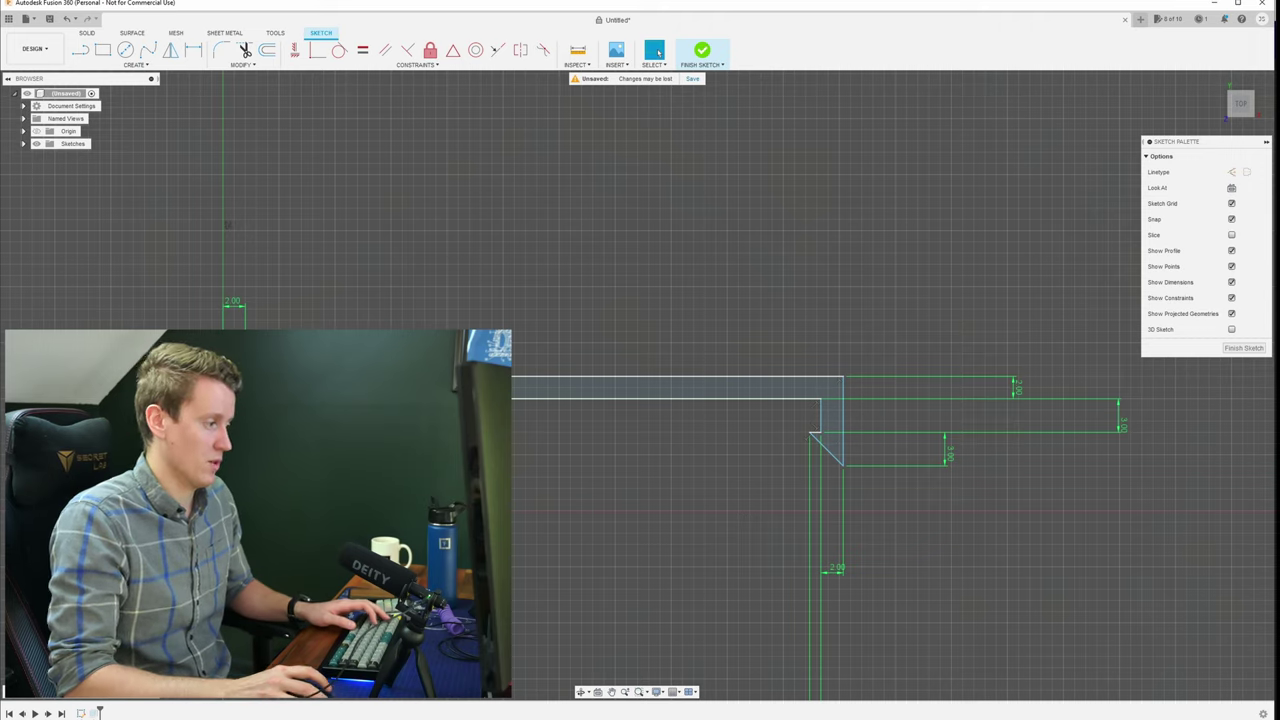
- Dimension the span between the two legs' inner lines to 12 mm and leave sketch editing
{"action": "left_click", "coordinate": [193, 52]}
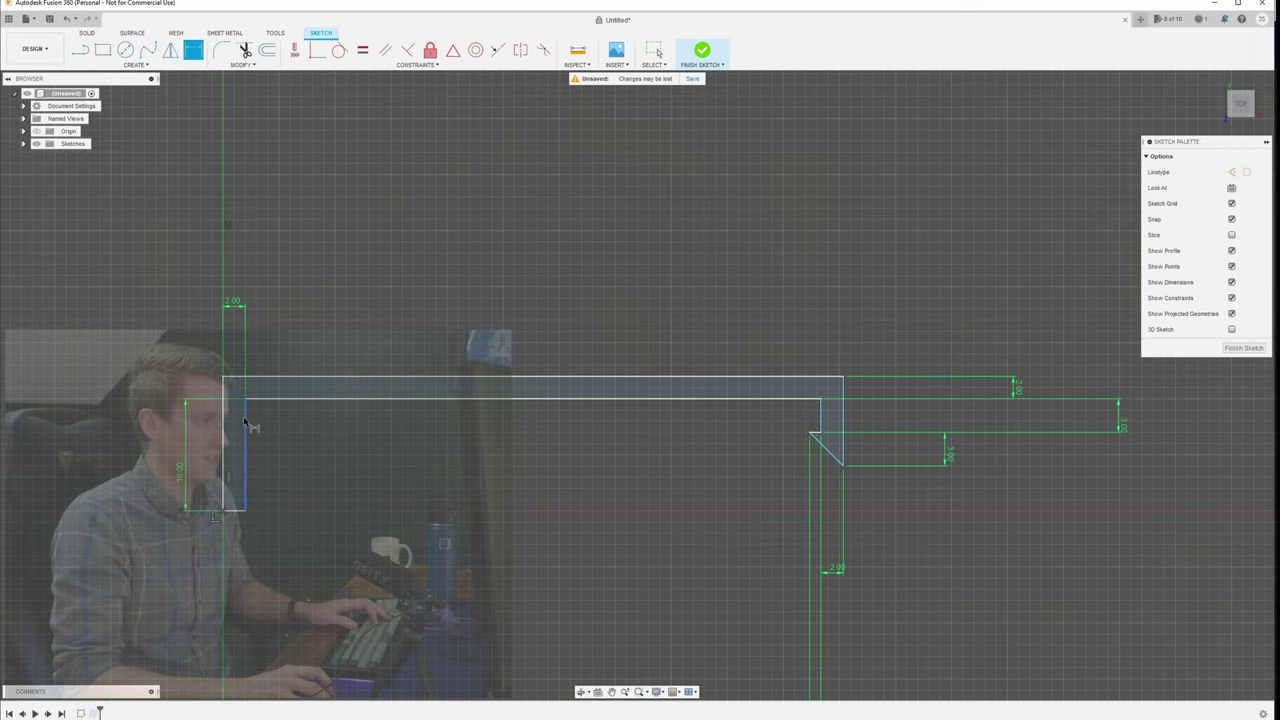
{"action": "left_click", "coordinate": [245, 422]}
{"action": "left_click", "coordinate": [821, 418]}
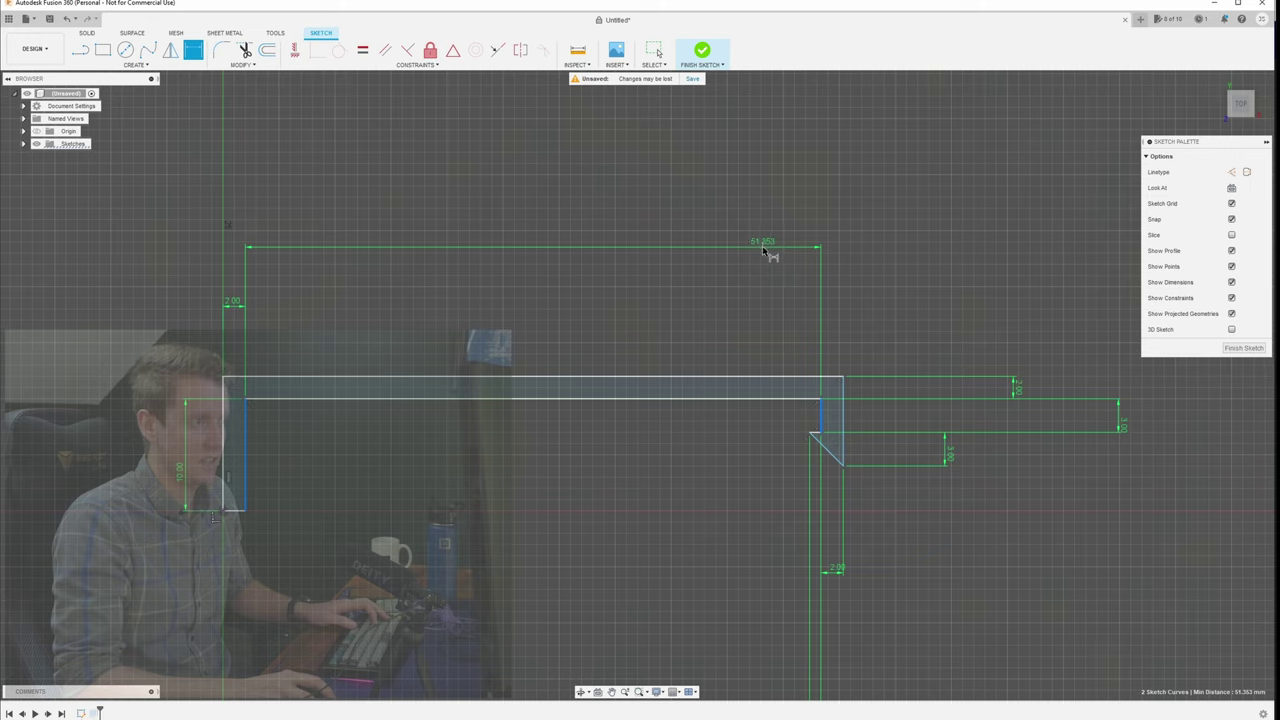
{"action": "left_click", "coordinate": [765, 265]}
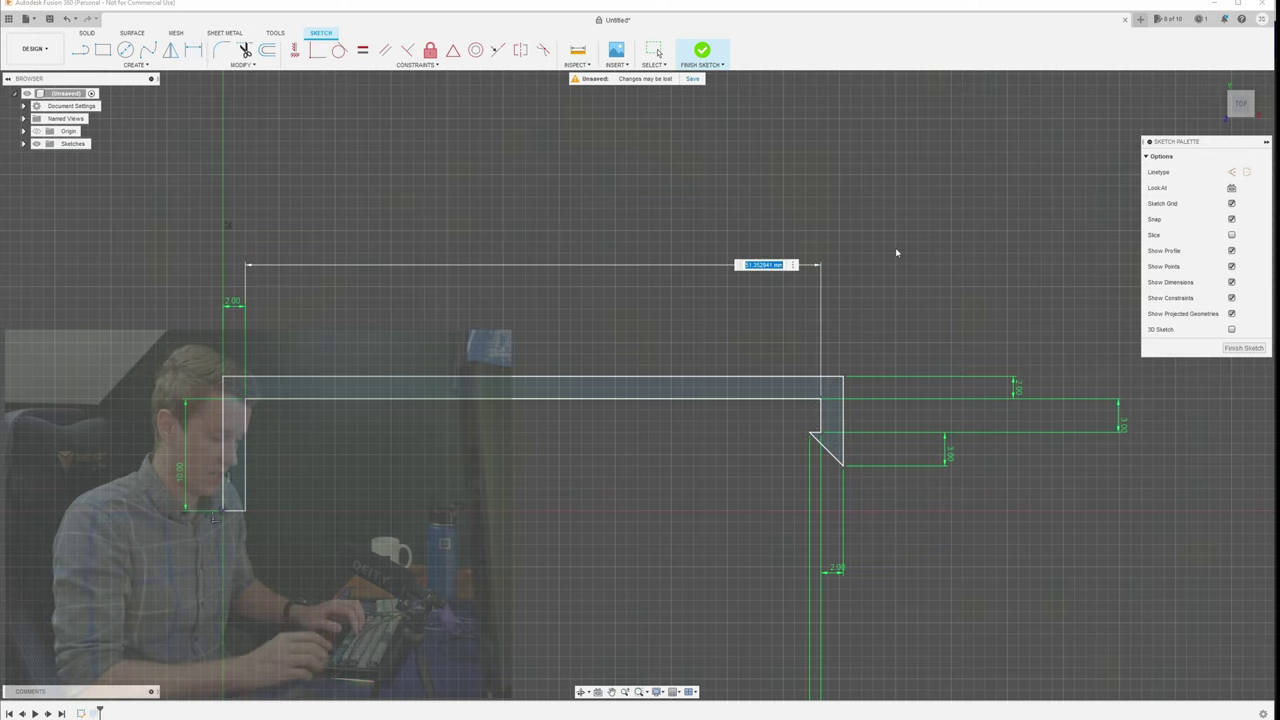
{"action": "type", "text": "4"}
{"action": "key", "text": "Return"}
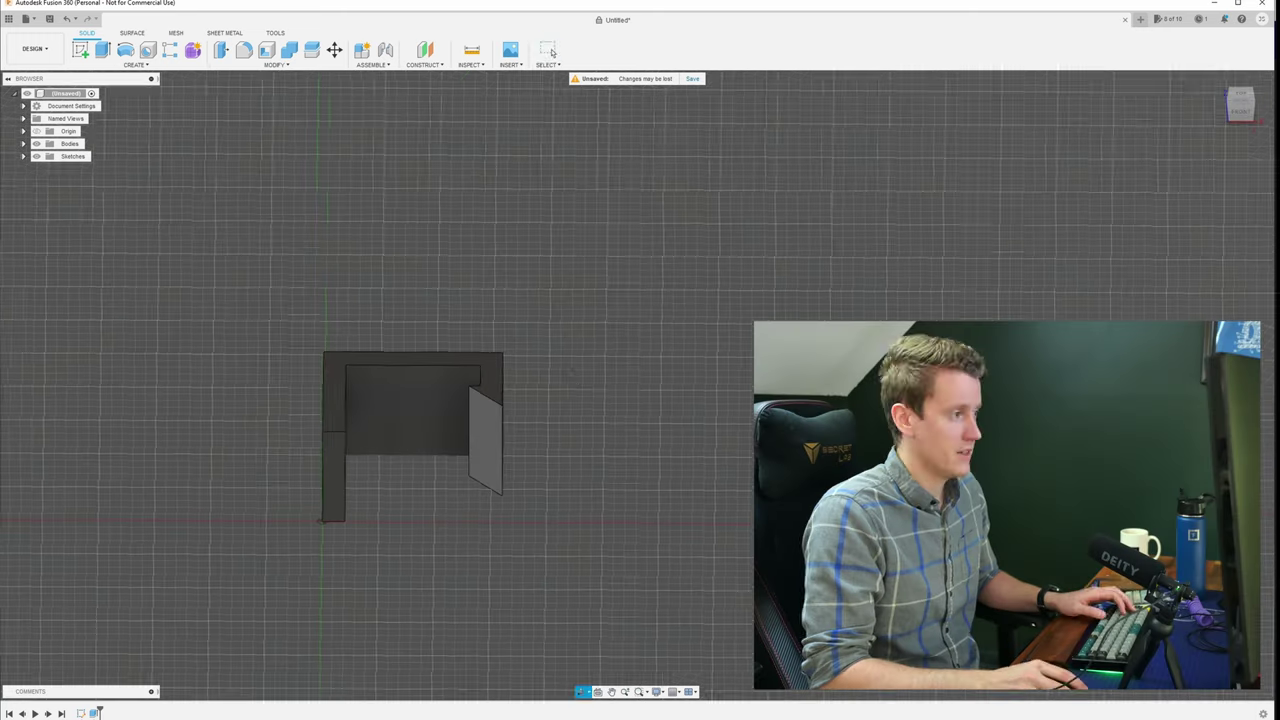
{"action": "key", "text": "Escape"}
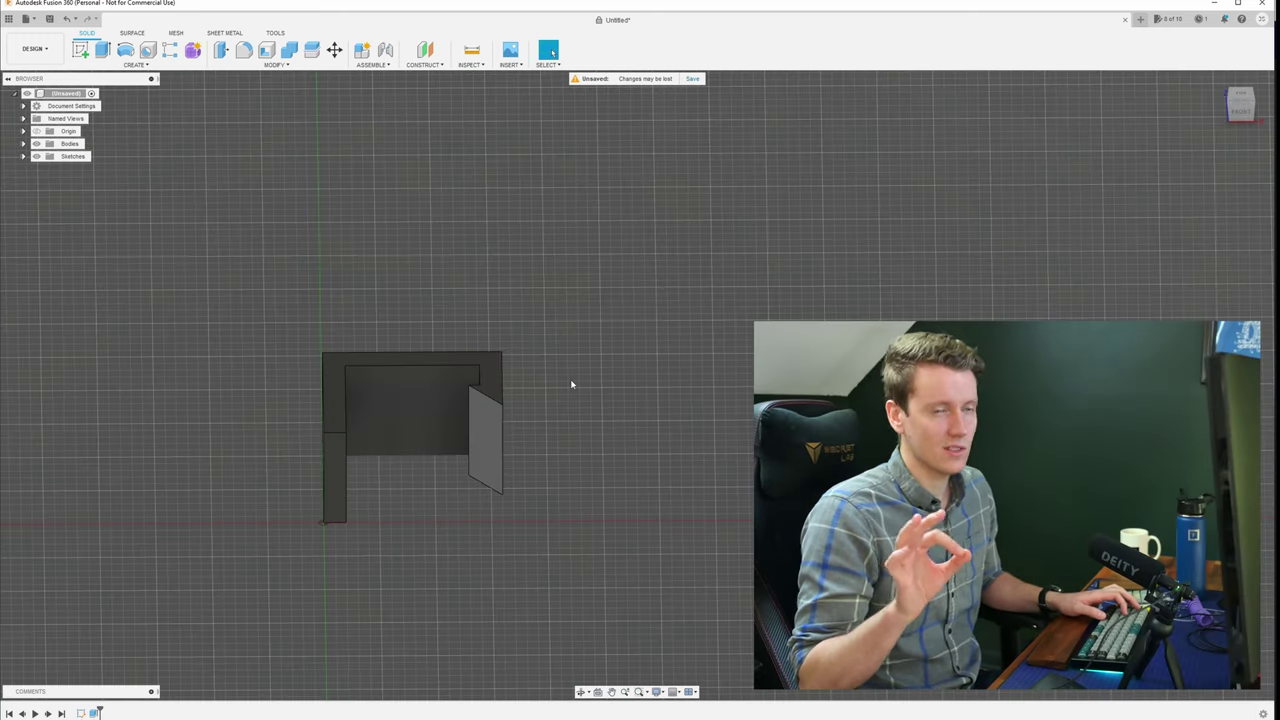
- Fillet the clip's eight vertical wall edges with a 1 mm radius, then begin another fillet
{"action": "left_click", "coordinate": [278, 67]}
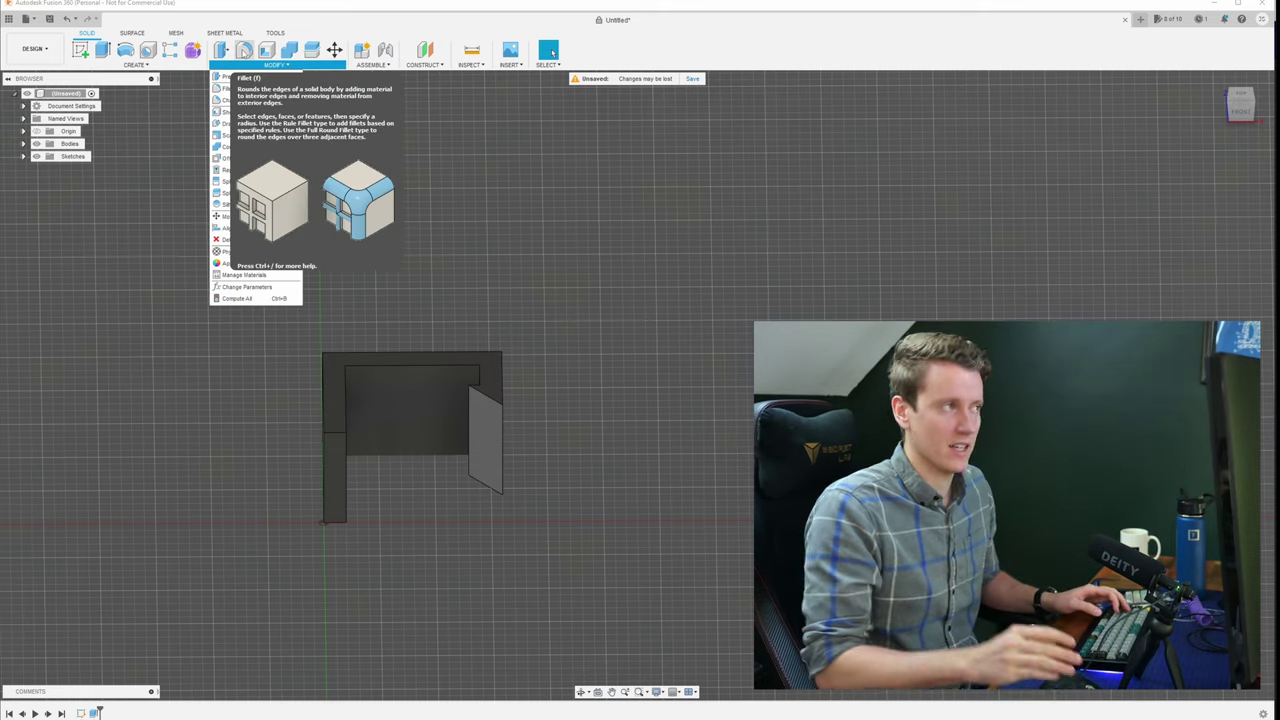
{"action": "left_click", "coordinate": [232, 77]}
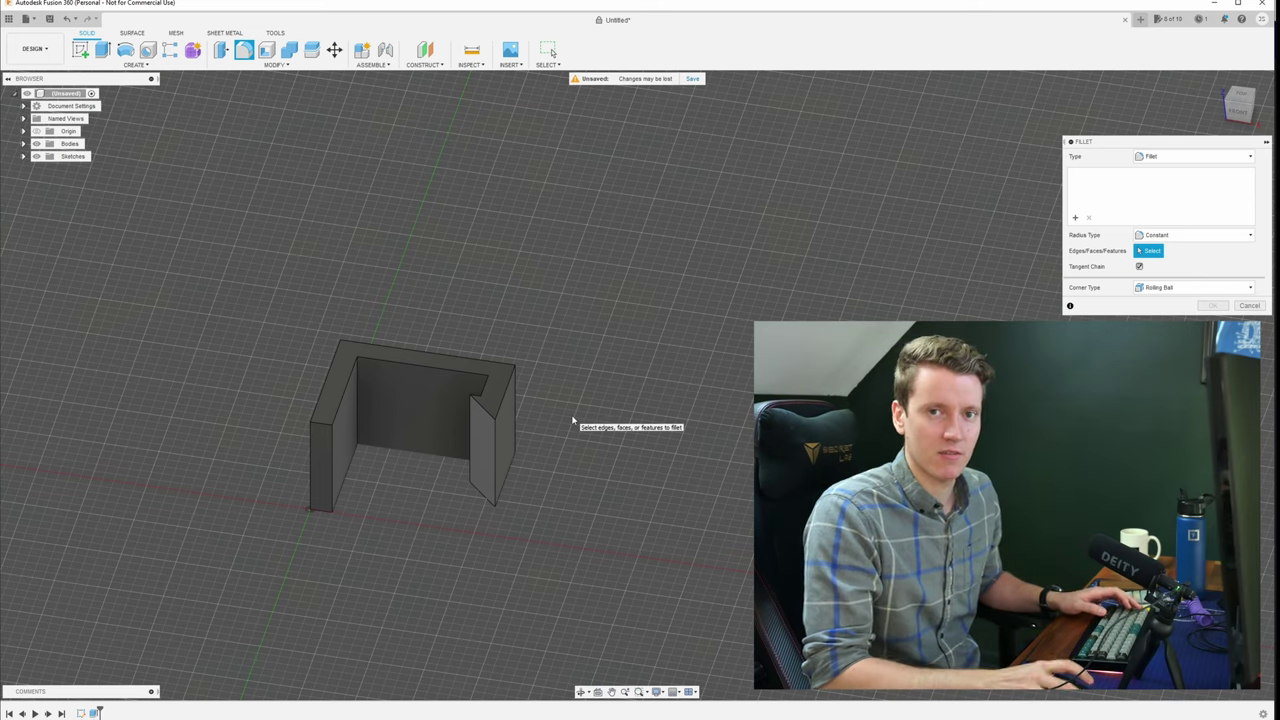
{"action": "left_click", "coordinate": [358, 415]}
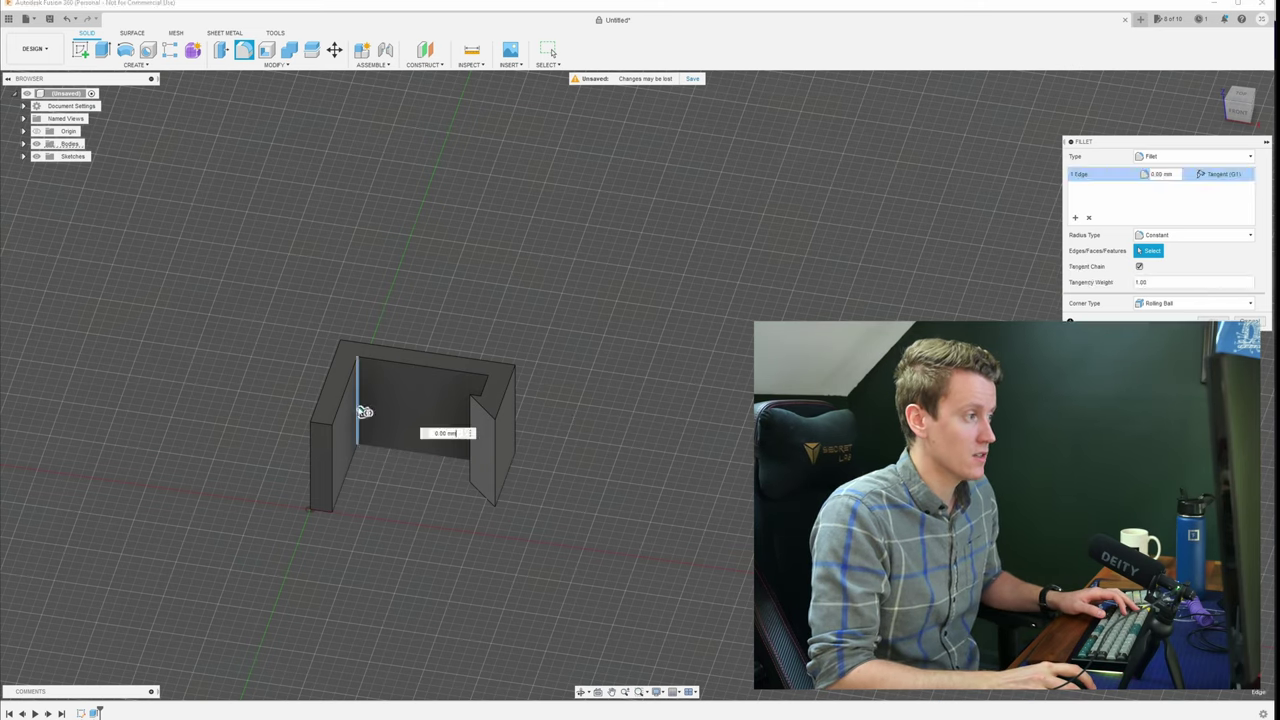
{"action": "left_click", "coordinate": [486, 390]}
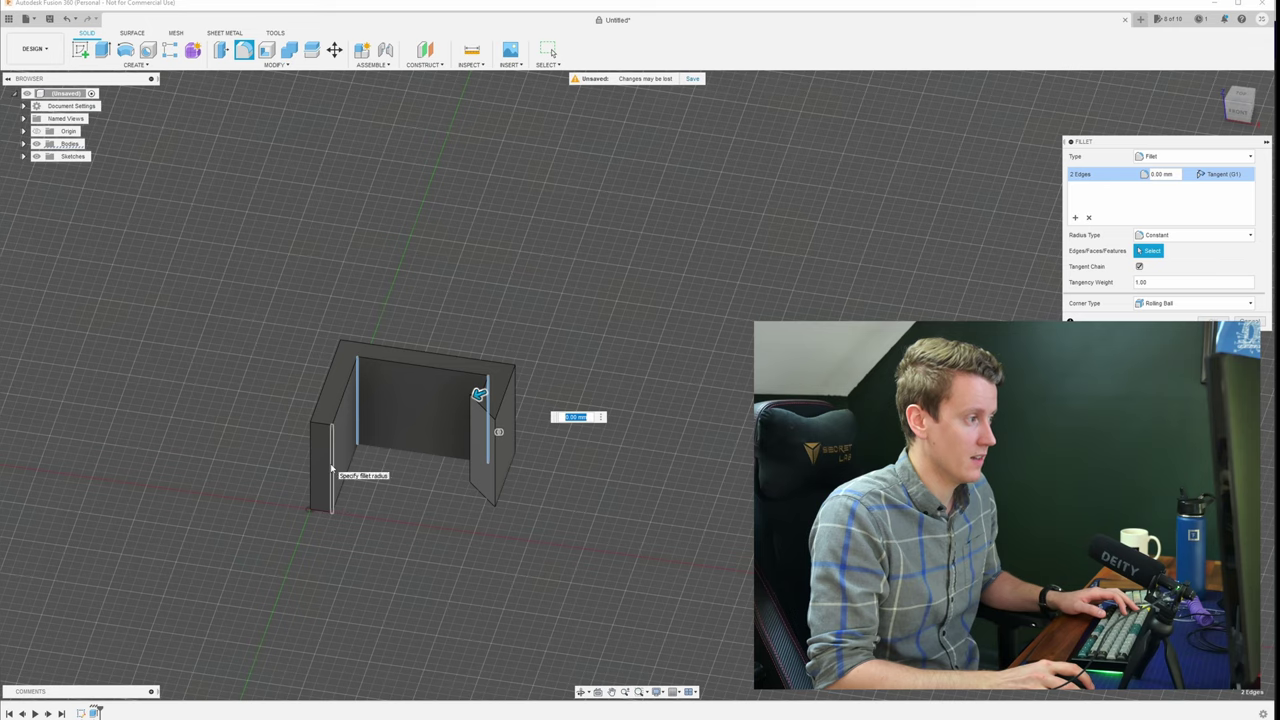
{"action": "left_click", "coordinate": [332, 467]}
{"action": "left_click", "coordinate": [311, 467]}
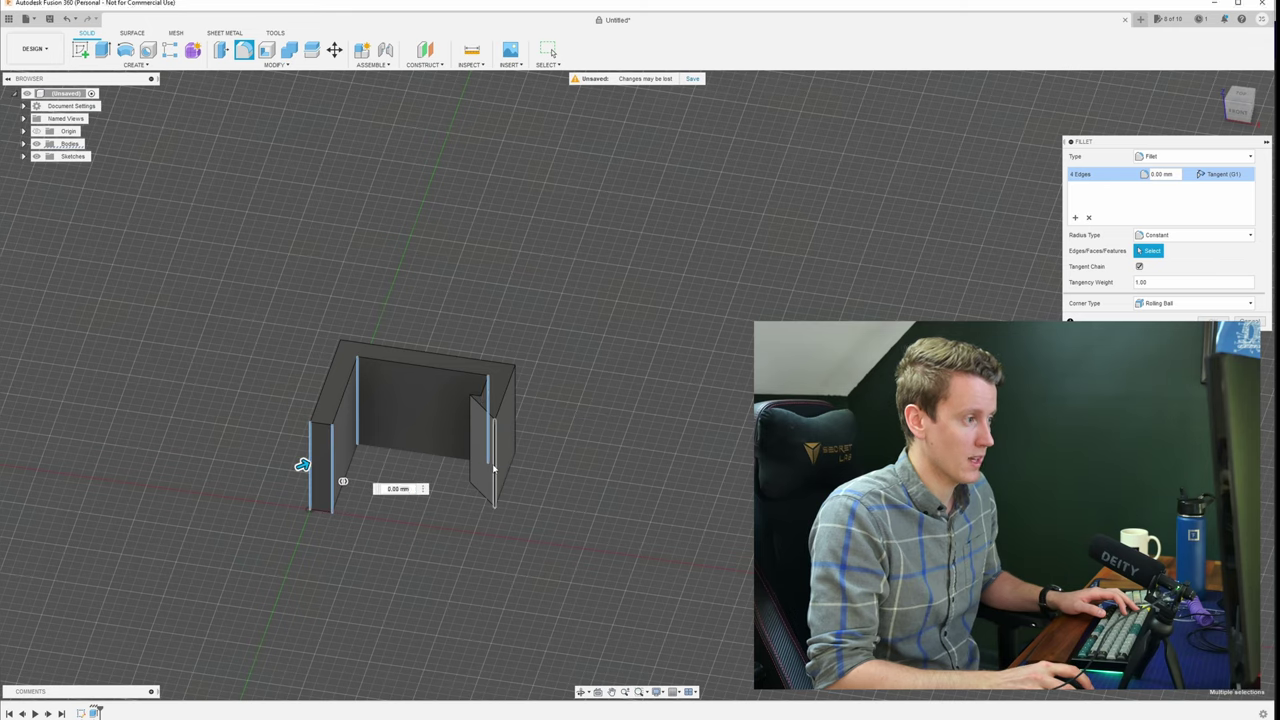
{"action": "left_click", "coordinate": [494, 462]}
{"action": "left_click", "coordinate": [468, 440]}
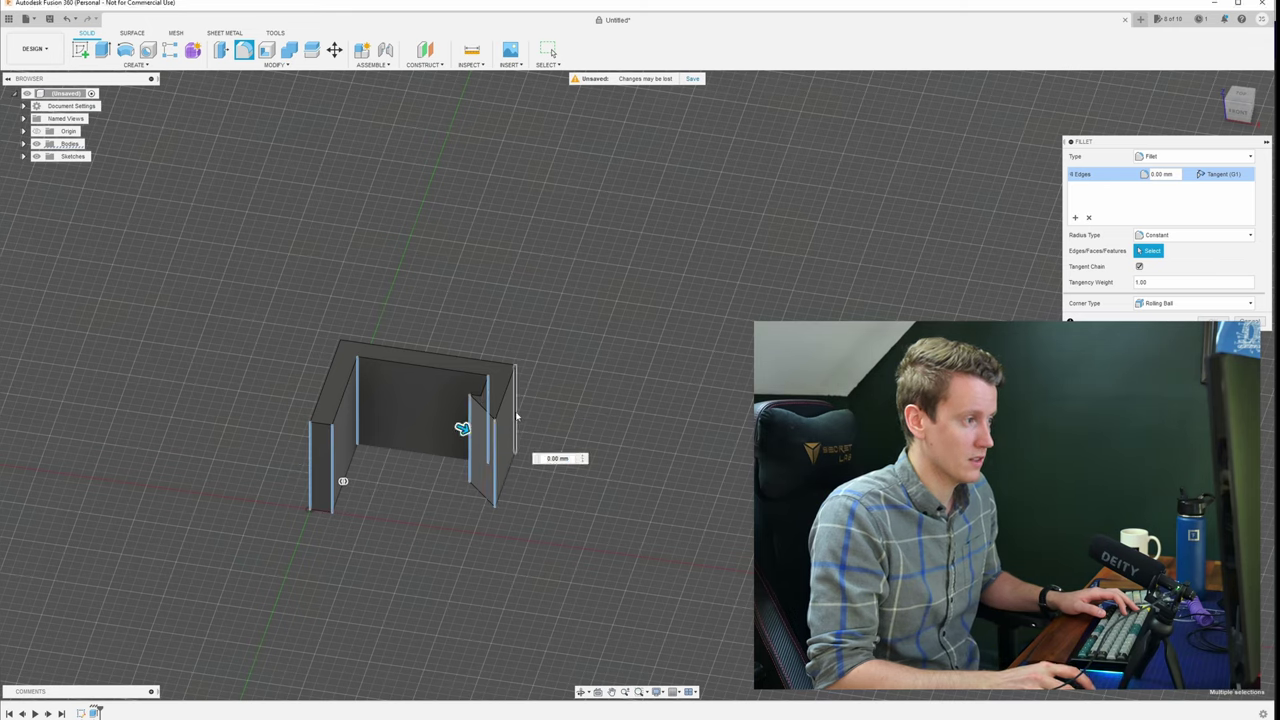
{"action": "left_click", "coordinate": [516, 415]}
{"action": "left_click", "coordinate": [338, 367]}
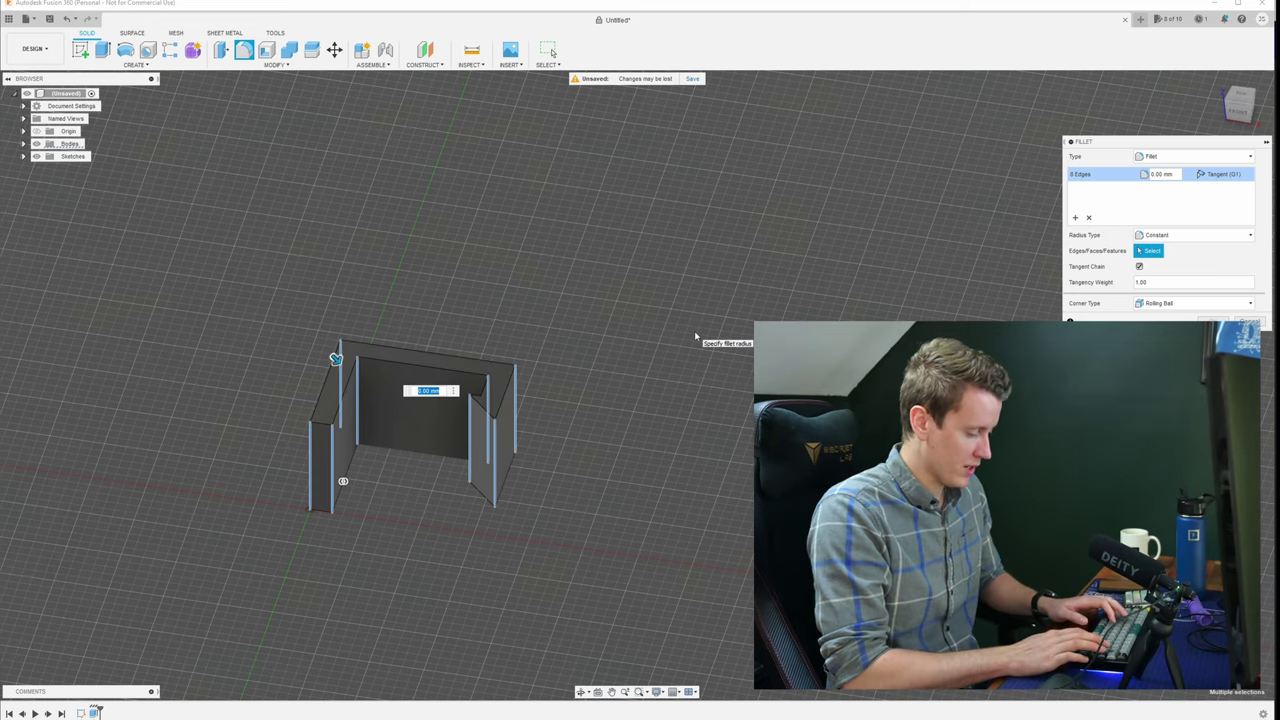
{"action": "type", "text": "1"}
{"action": "key", "text": "Return"}
{"action": "middle_click_drag", "start_coordinate": [696, 336], "coordinate": [500, 300], "text": "shift"}
{"action": "left_click", "coordinate": [243, 52]}
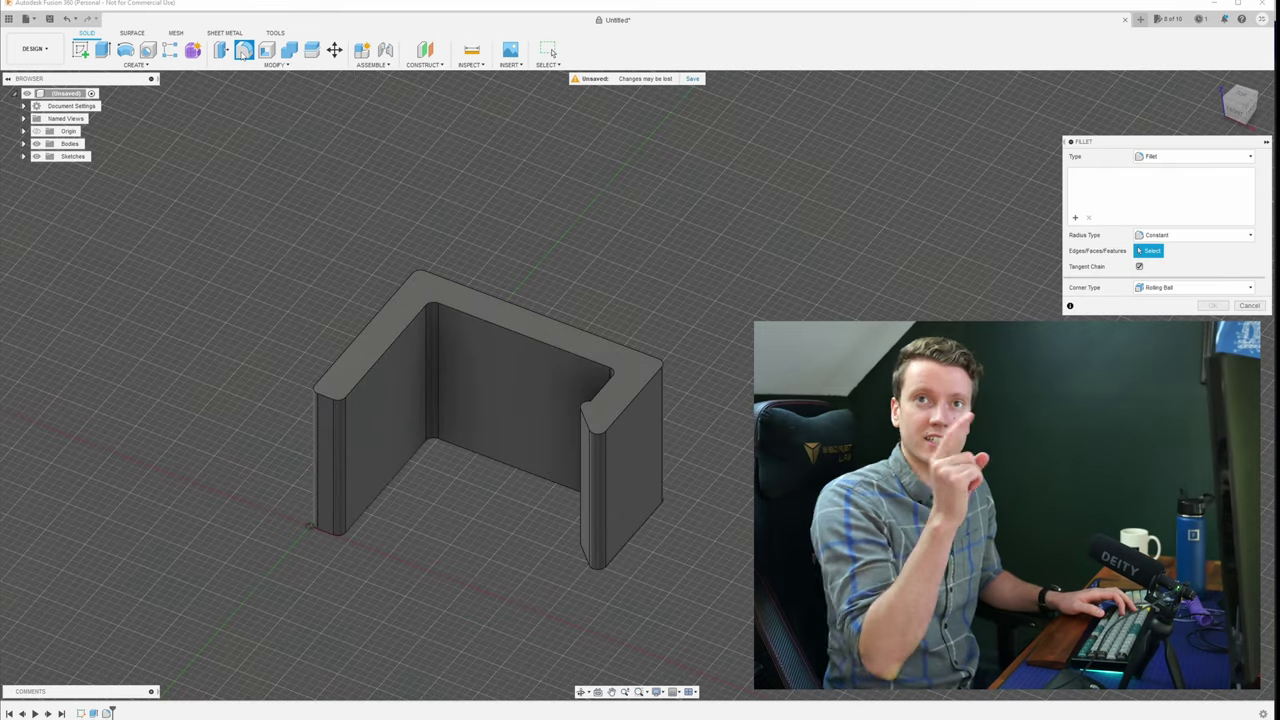
- Apply a 0.5 mm fillet to all 32 top and bottom outline edges of the clip
{"action": "left_click", "coordinate": [372, 323]}
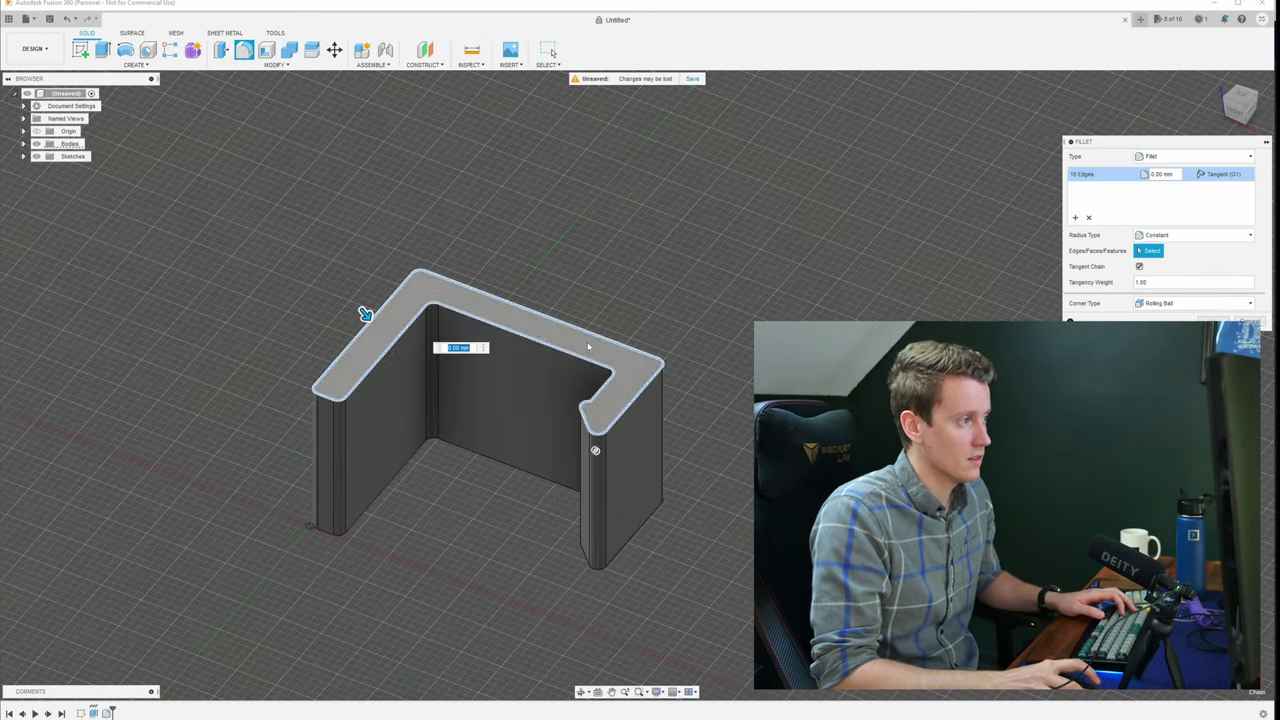
{"action": "left_click", "coordinate": [506, 466]}
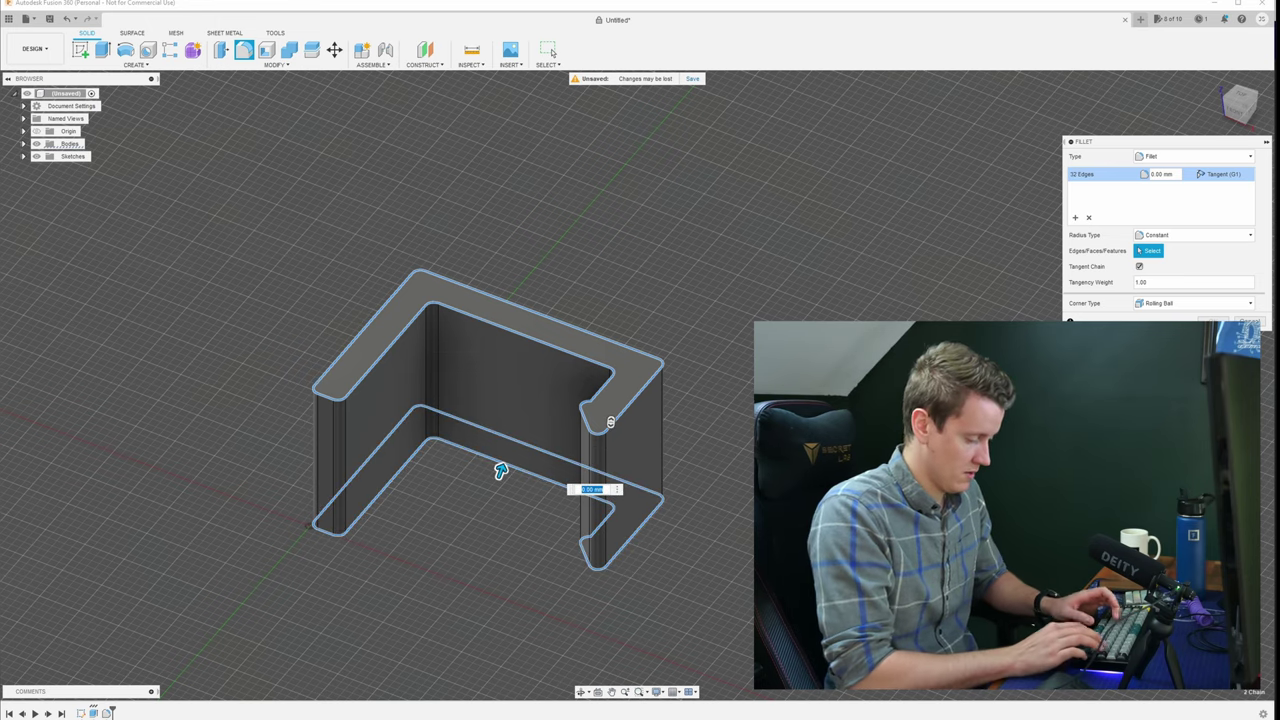
{"action": "type", "text": "1"}
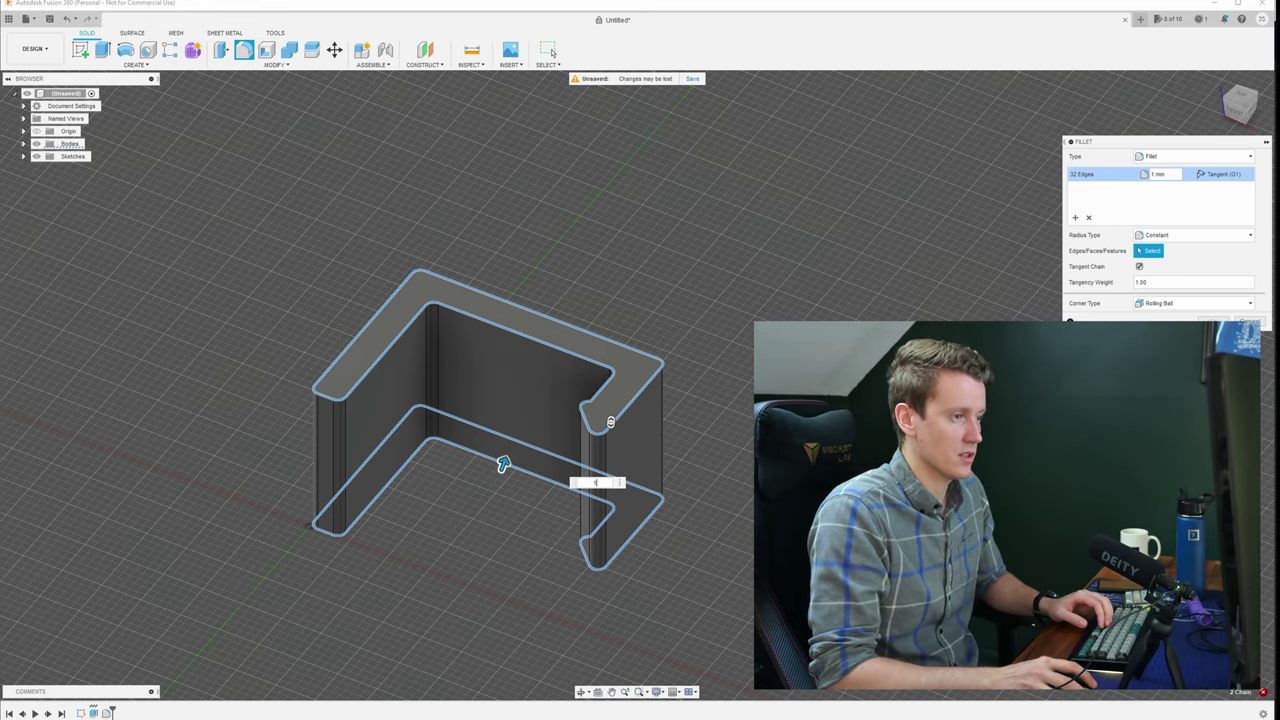
{"action": "key", "text": "BackSpace"}
{"action": "type", "text": "0.5"}
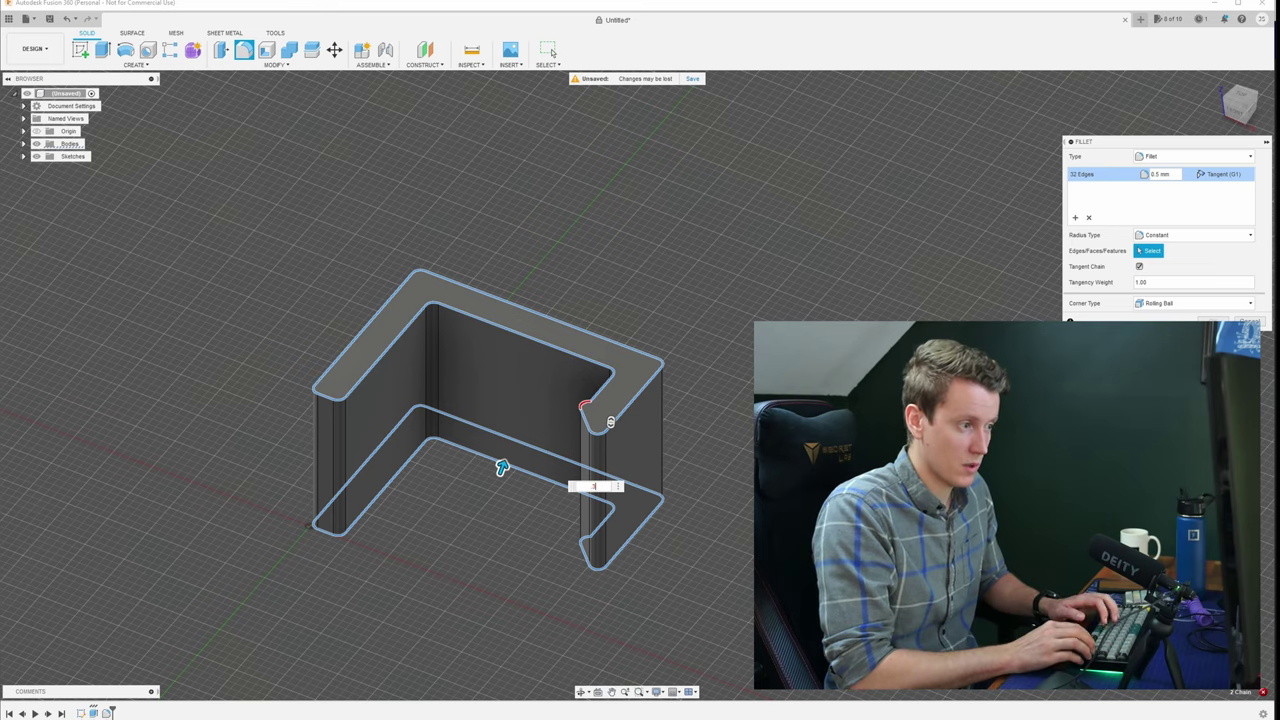
{"action": "key", "text": "Return"}
{"action": "mouse_move", "coordinate": [640, 400]}
{"action": "middle_mouse_down", "text": "shift"}
{"action": "mouse_move", "coordinate": [640, 330]}
{"action": "mouse_move", "coordinate": [700, 380]}
{"action": "mouse_move", "coordinate": [660, 430]}
{"action": "mouse_move", "coordinate": [728, 509]}
{"action": "middle_mouse_up", "text": "shift"}
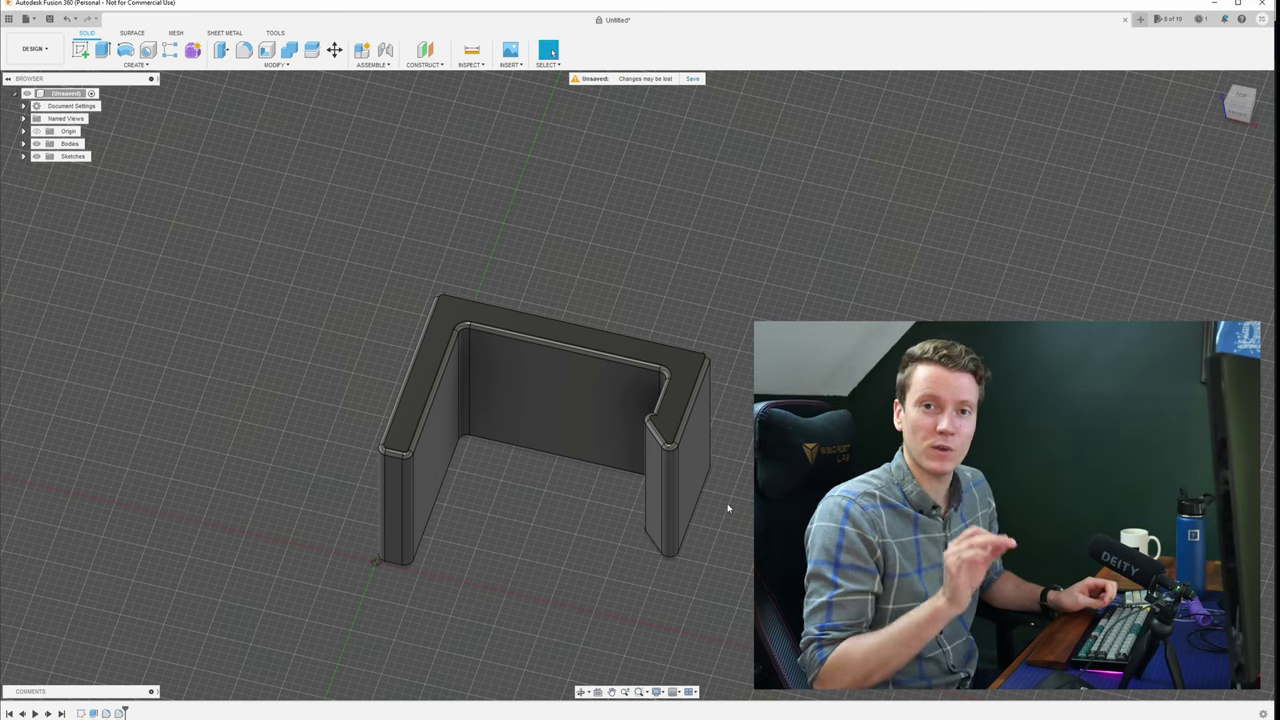
- Export the clip body via File > 3D Print as a 3MF file in millimetres
{"action": "left_click", "coordinate": [26, 18]}
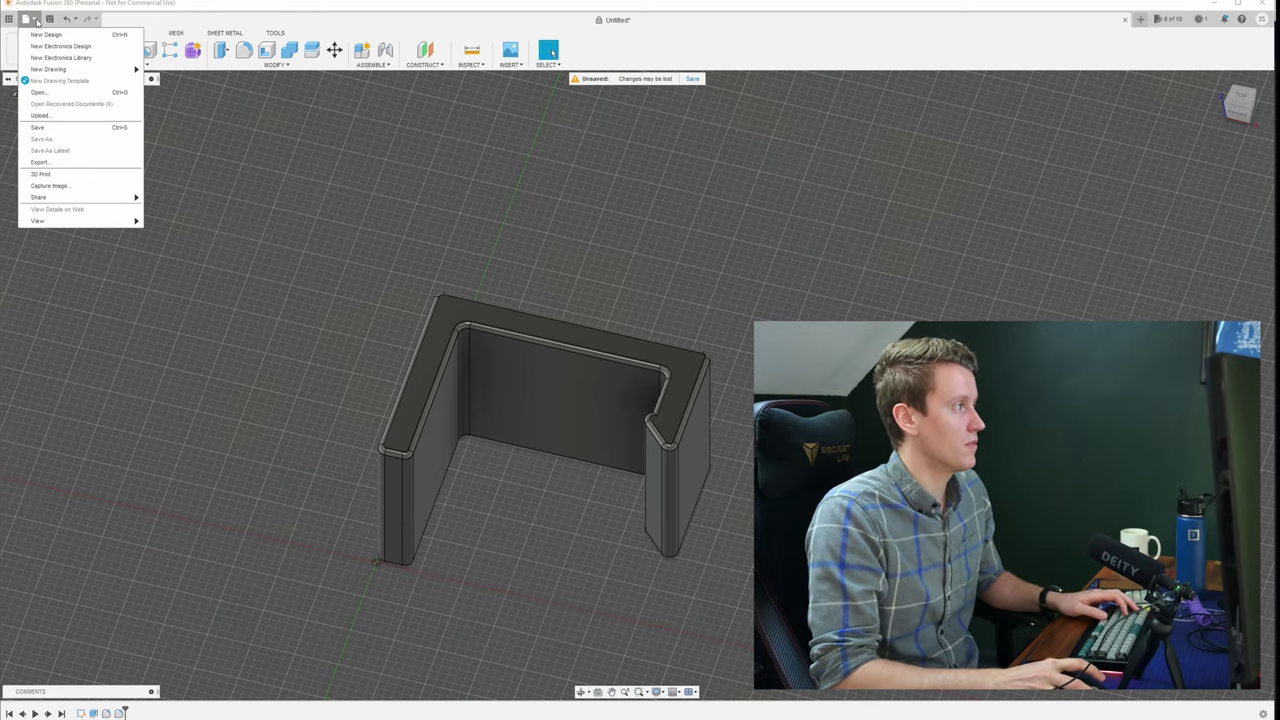
{"action": "left_click", "coordinate": [41, 174]}
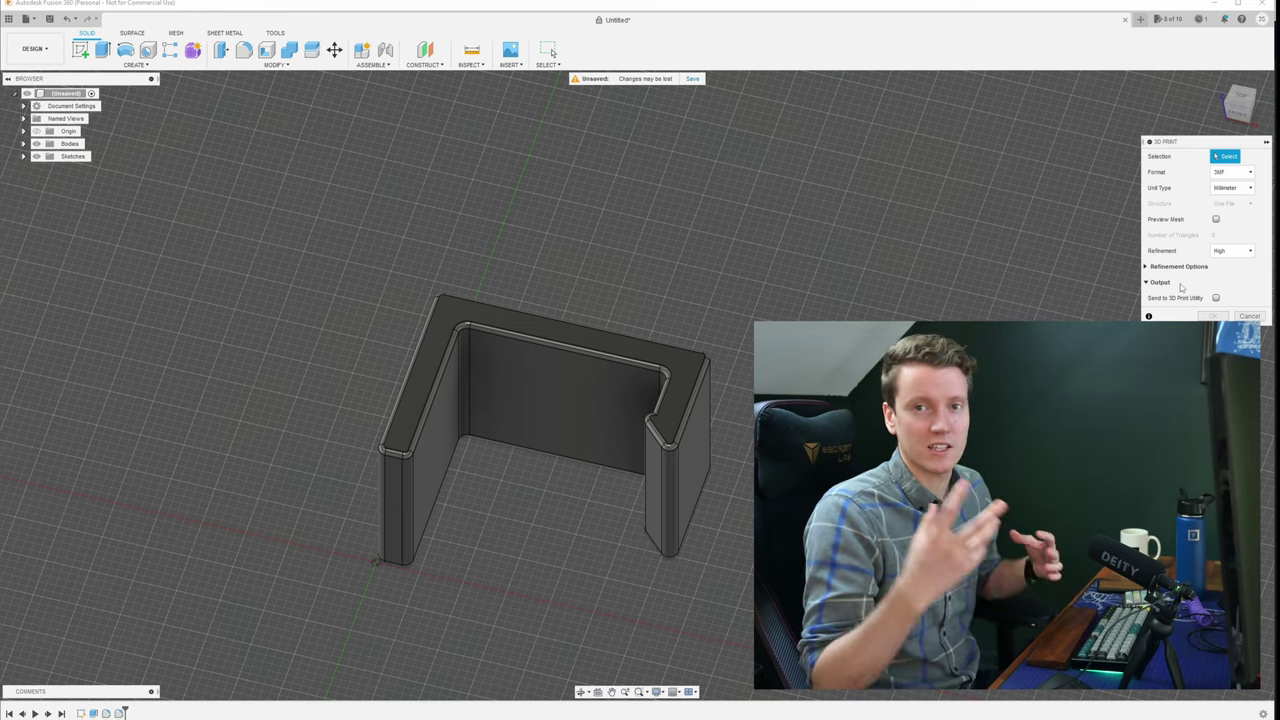
{"action": "left_click", "coordinate": [574, 393]}
{"action": "left_click", "coordinate": [1234, 172]}
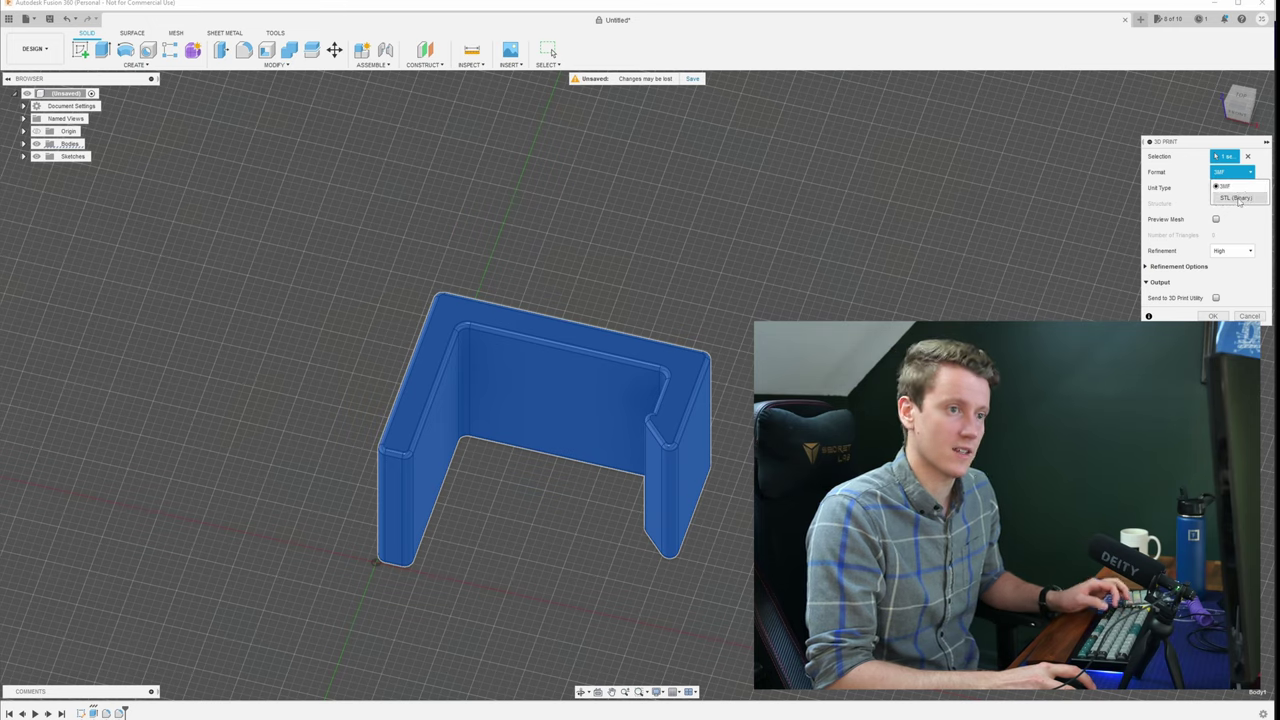
{"action": "left_click", "coordinate": [1252, 172]}
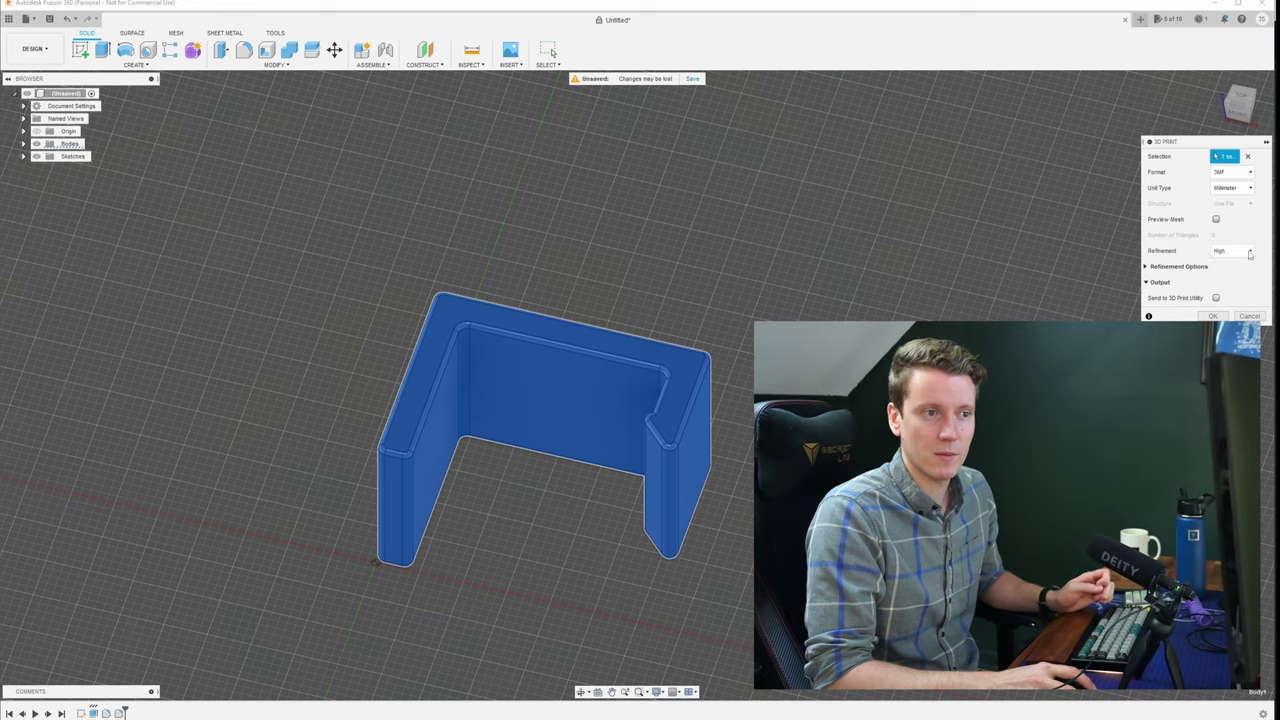
{"action": "left_click", "coordinate": [1212, 316]}
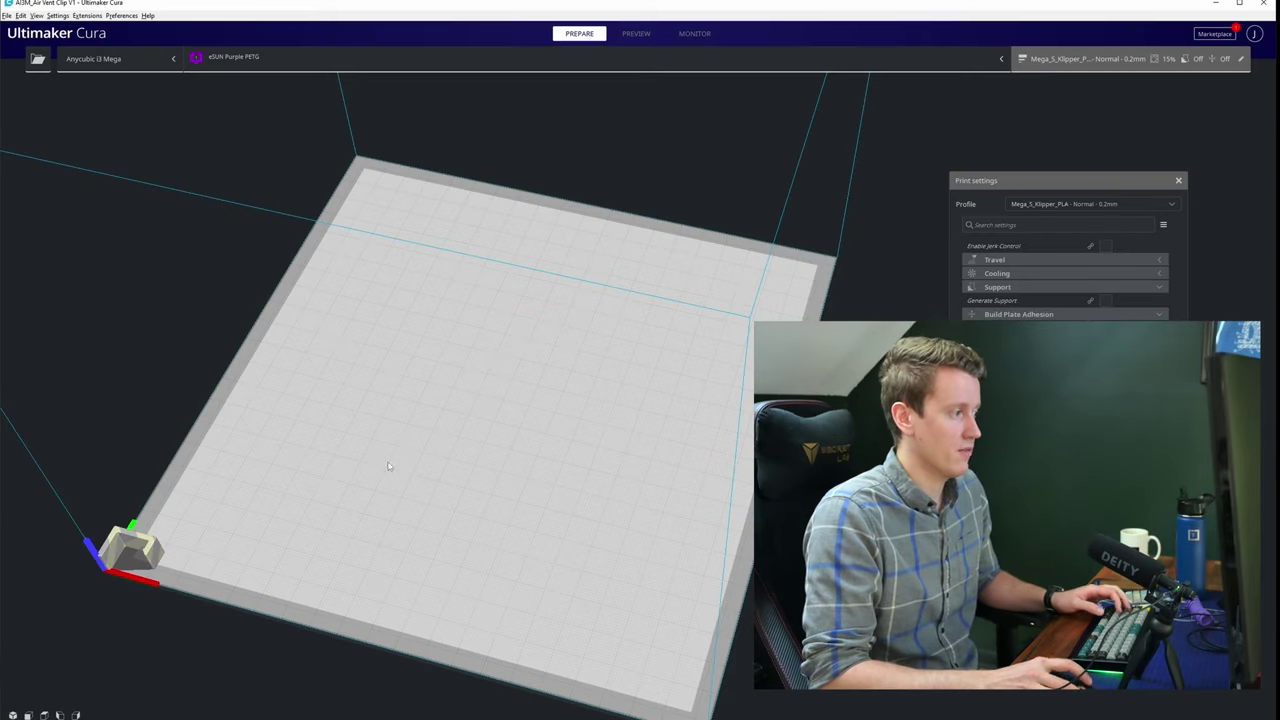
- Centre the clip on the Cura build plate by setting its X and Y positions to 0
{"action": "key", "text": "shift+Tab"}
{"action": "key", "text": "shift+Tab"}
{"action": "type", "text": "0"}
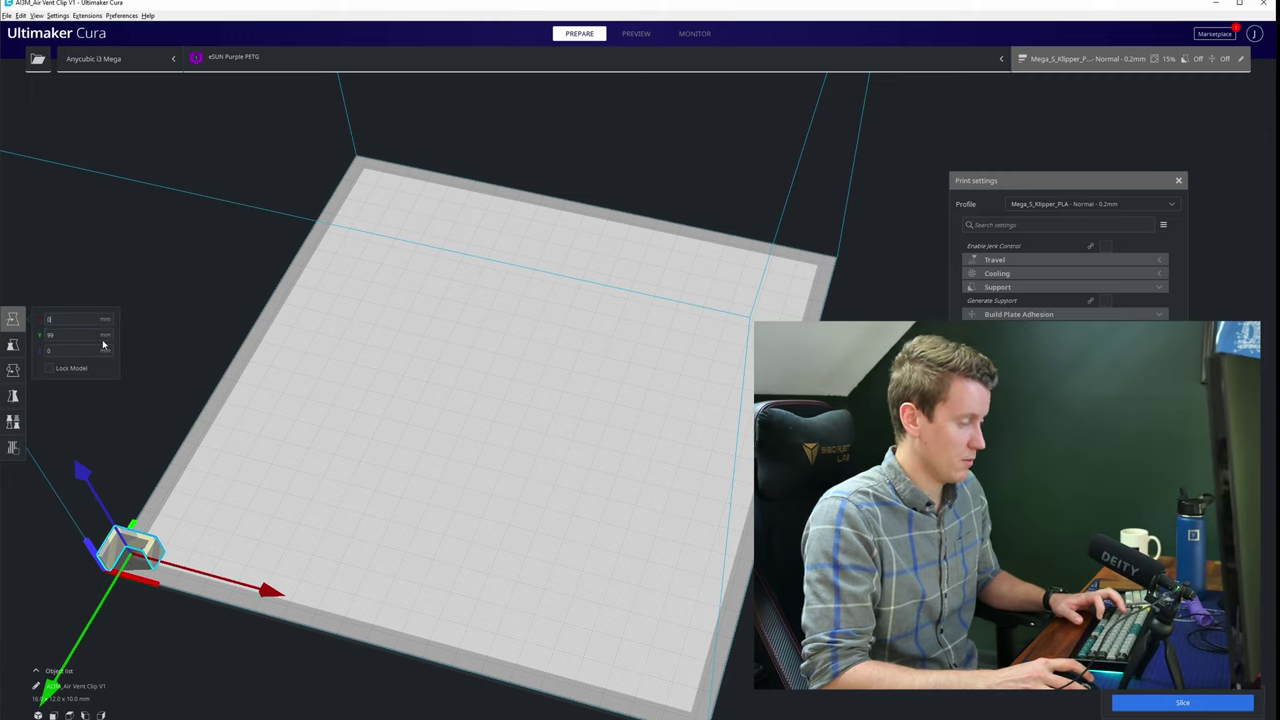
{"action": "key", "text": "Tab"}
{"action": "type", "text": "0"}
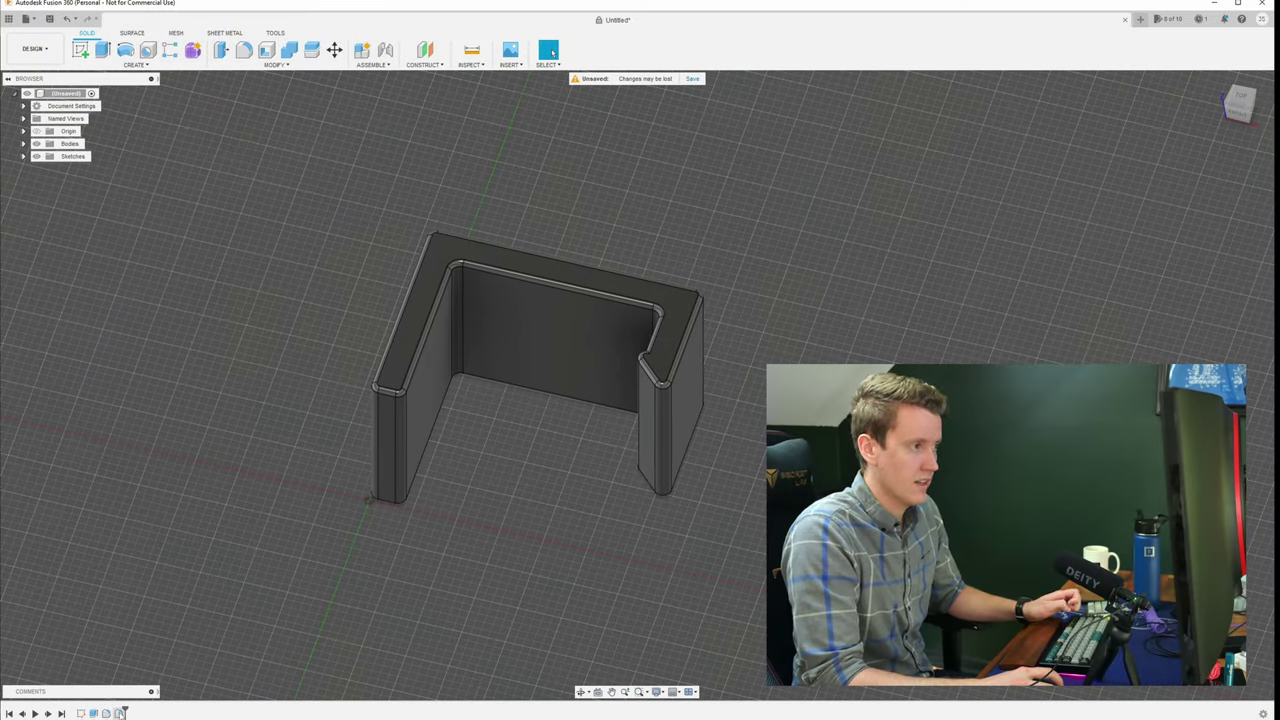
- Reopen the clip's profile sketch and delete the stray rectangle beside it
{"action": "double_click", "coordinate": [81, 713]}
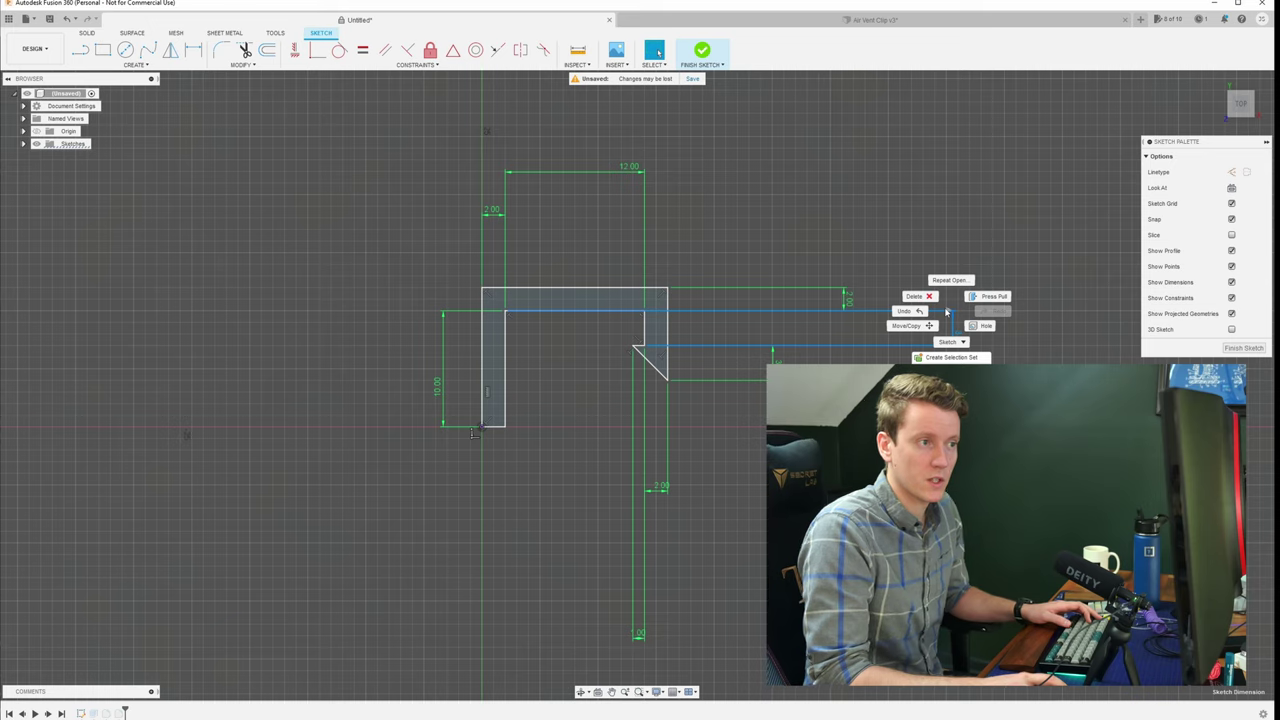
{"action": "key", "text": "Escape"}
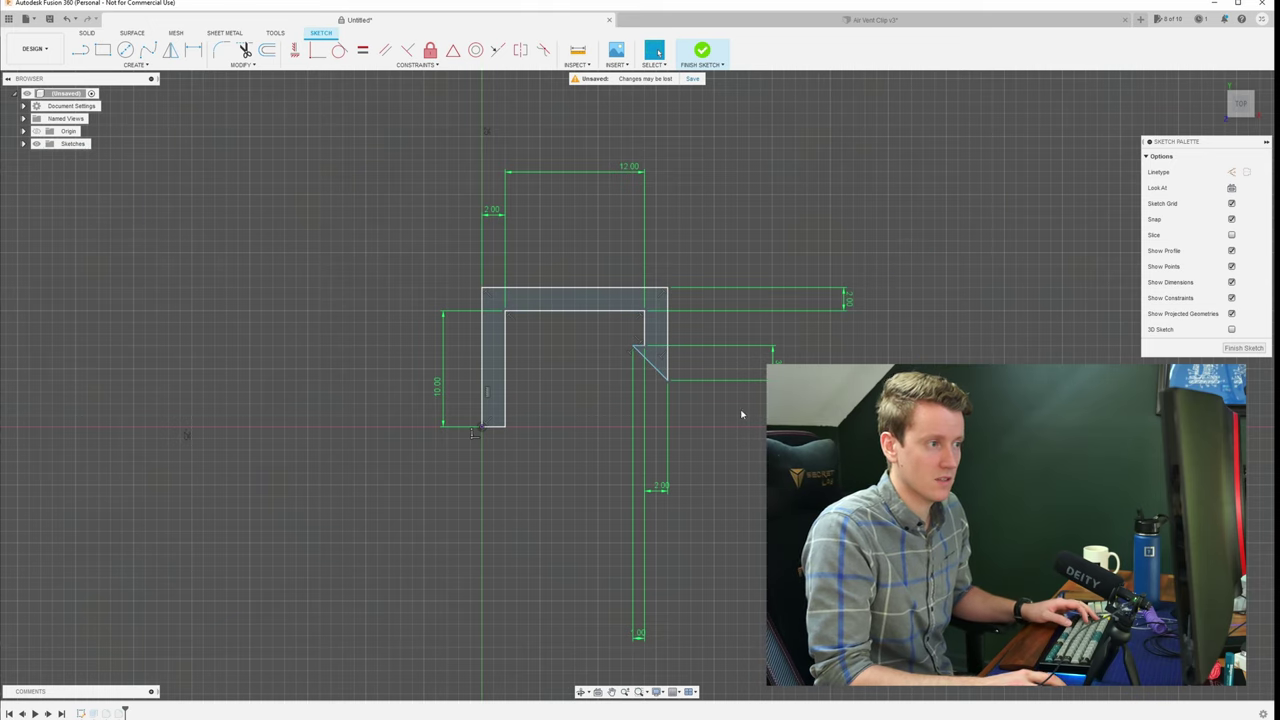
{"action": "right_click", "coordinate": [777, 362]}
{"action": "left_click", "coordinate": [753, 397]}
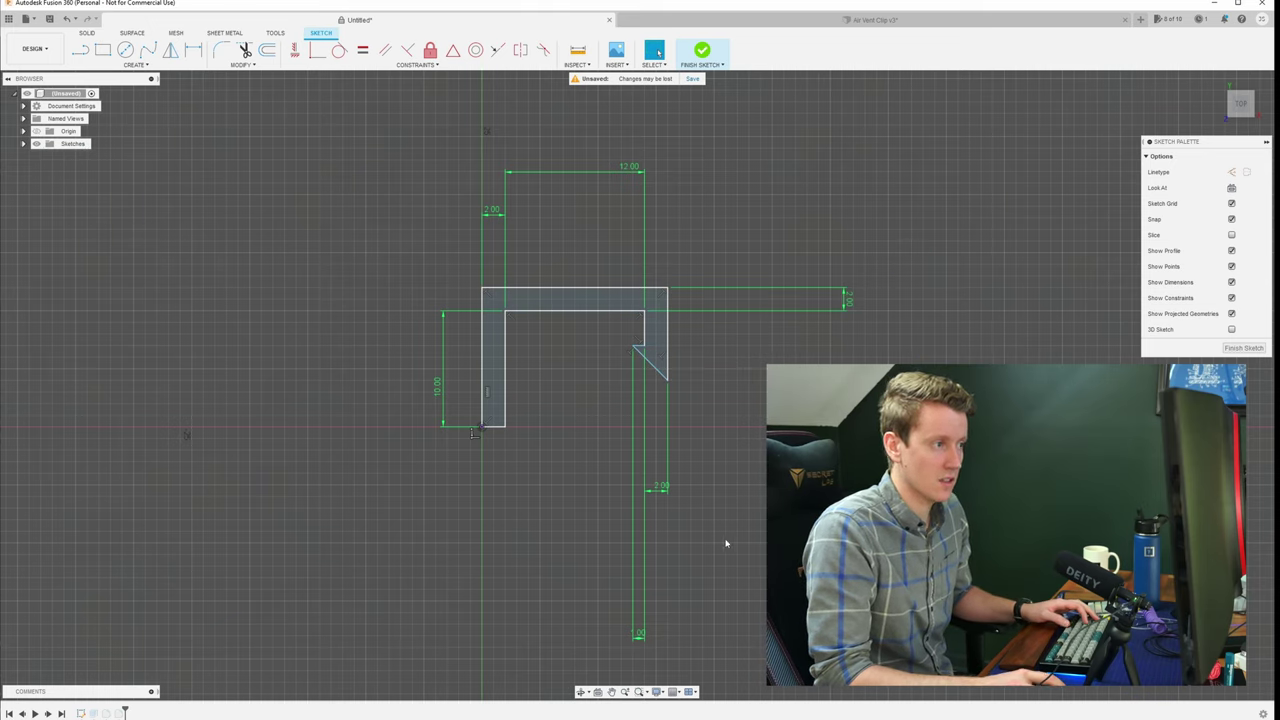
- Dimension the arm height to 10 mm, bottom width to 2 mm and catch depth to 3 mm
{"action": "key", "text": "d"}
{"action": "left_click", "coordinate": [661, 289]}
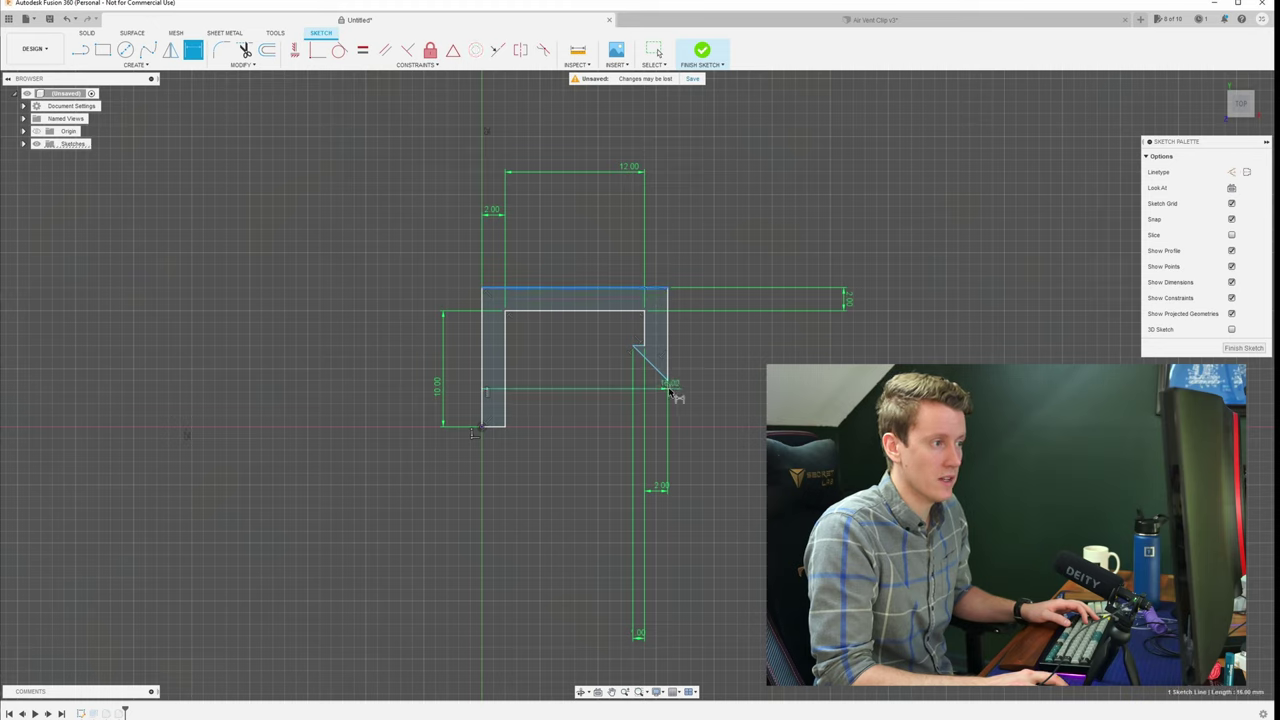
{"action": "left_click", "coordinate": [667, 379]}
{"action": "left_click", "coordinate": [766, 364]}
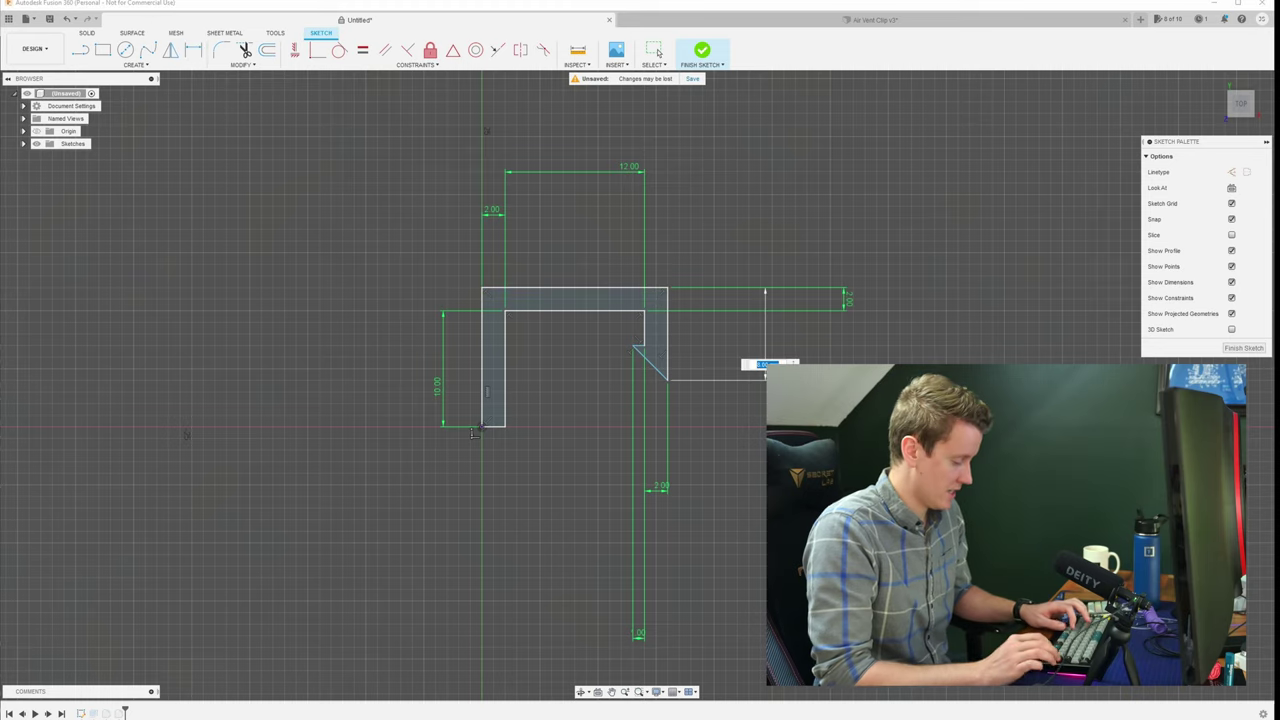
{"action": "type", "text": "10"}
{"action": "key", "text": "Return"}
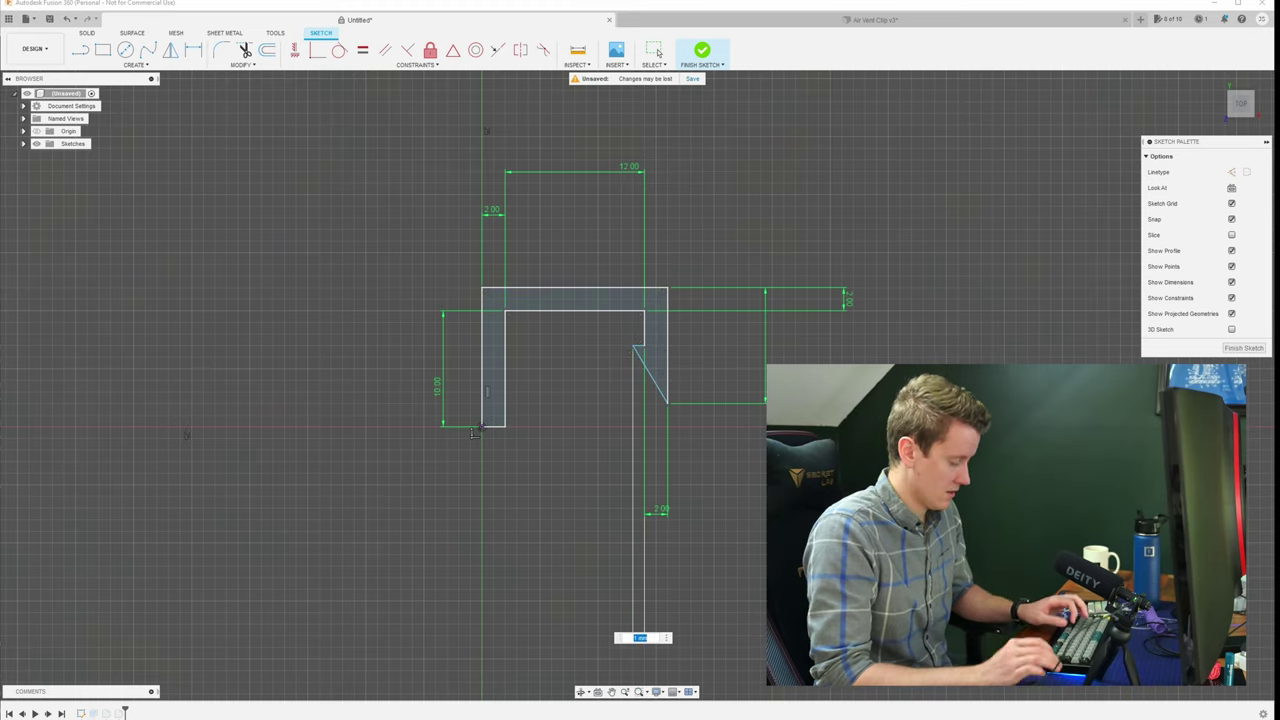
{"action": "type", "text": "2"}
{"action": "key", "text": "Return"}
{"action": "left_click", "coordinate": [645, 365]}
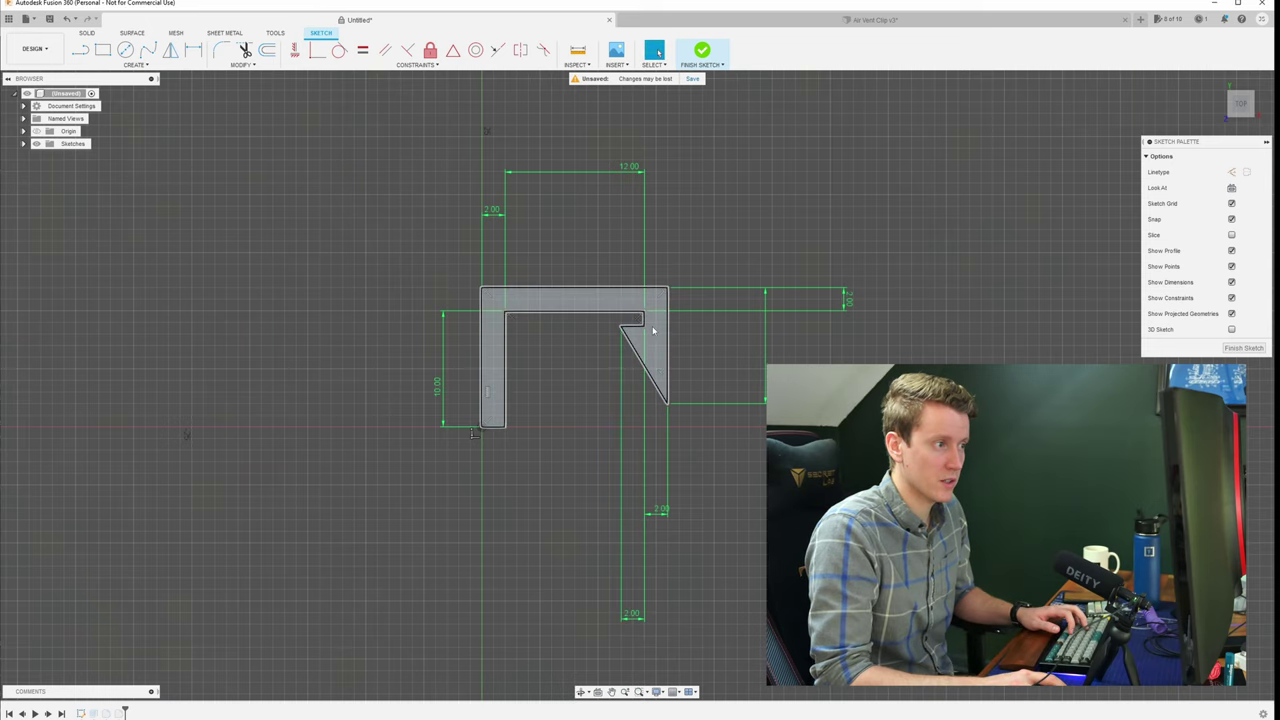
{"action": "left_click", "coordinate": [706, 375]}
{"action": "type", "text": "3"}
{"action": "key", "text": "Return"}
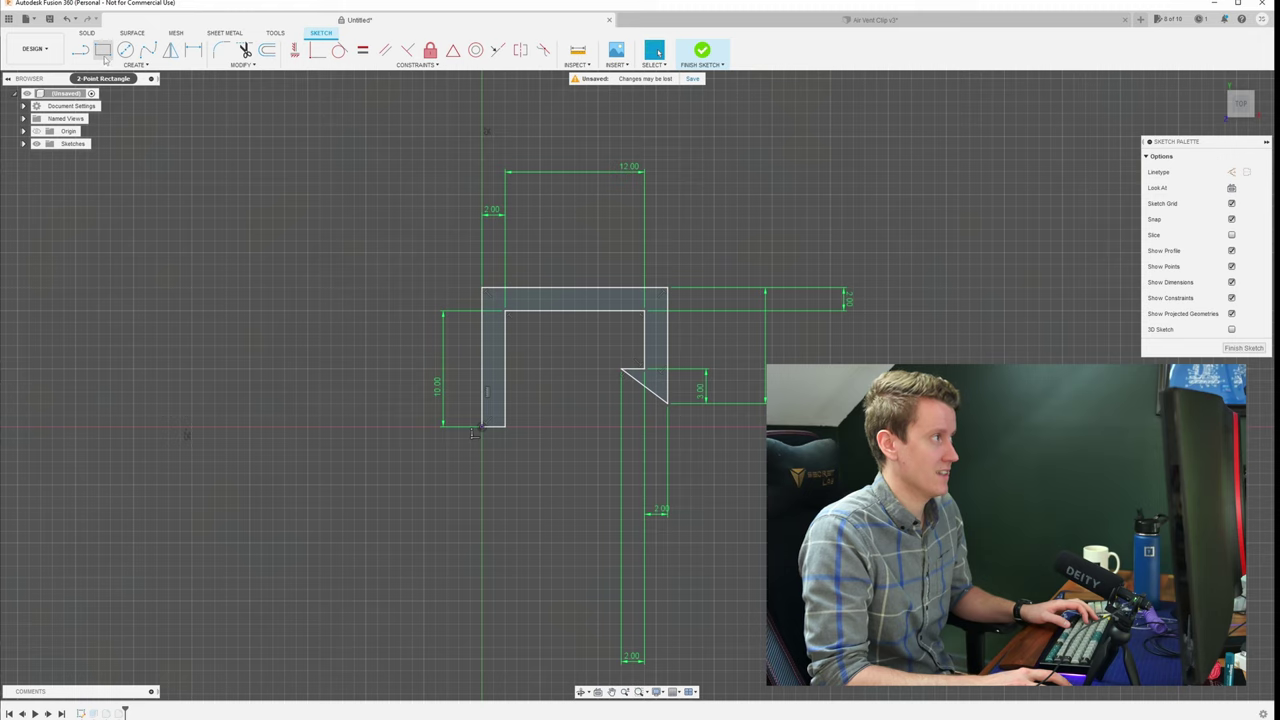
- Draw the small notch lines at the clip's inner top edge and trim the leftover segment
{"action": "left_click", "coordinate": [103, 50]}
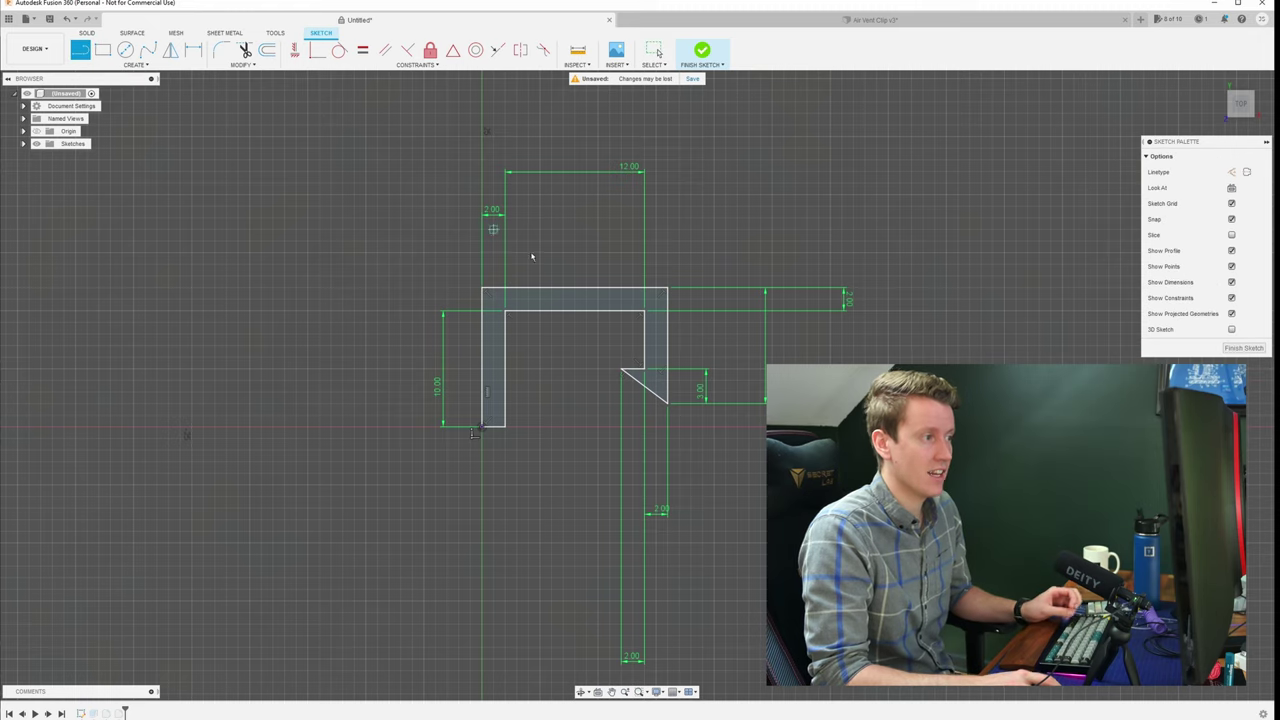
{"action": "left_click", "coordinate": [587, 313]}
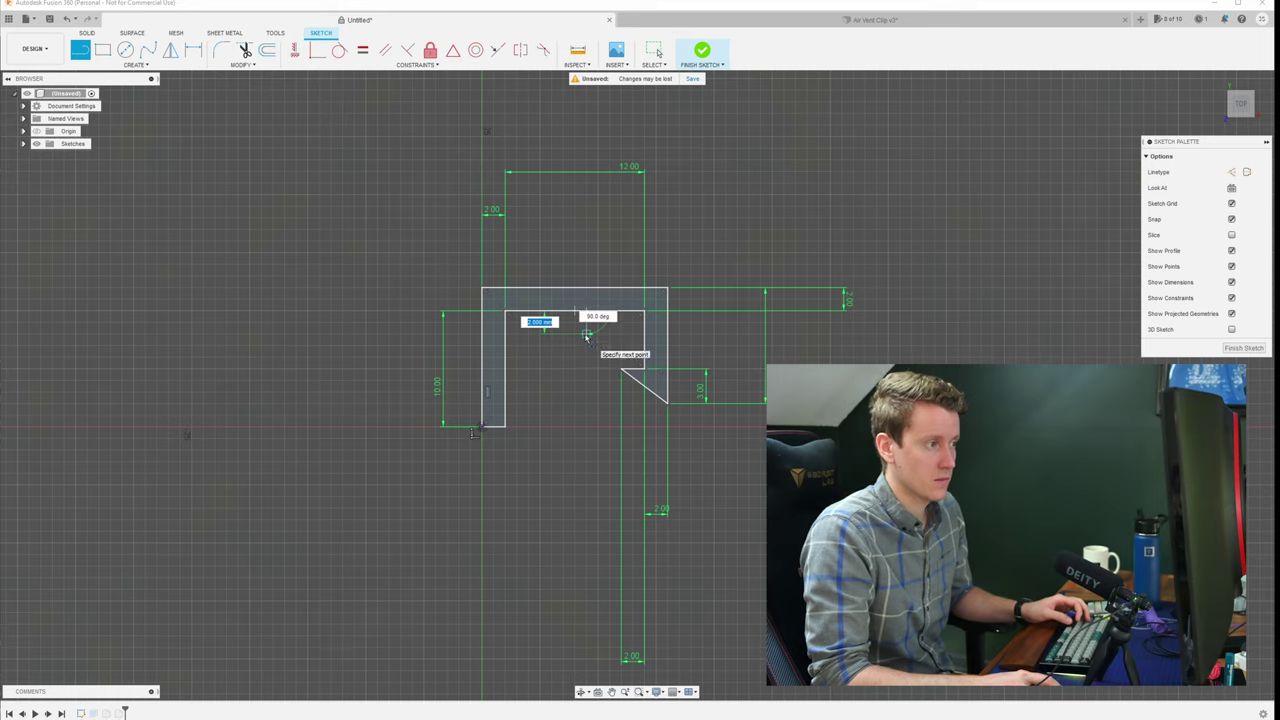
{"action": "left_click", "coordinate": [587, 346]}
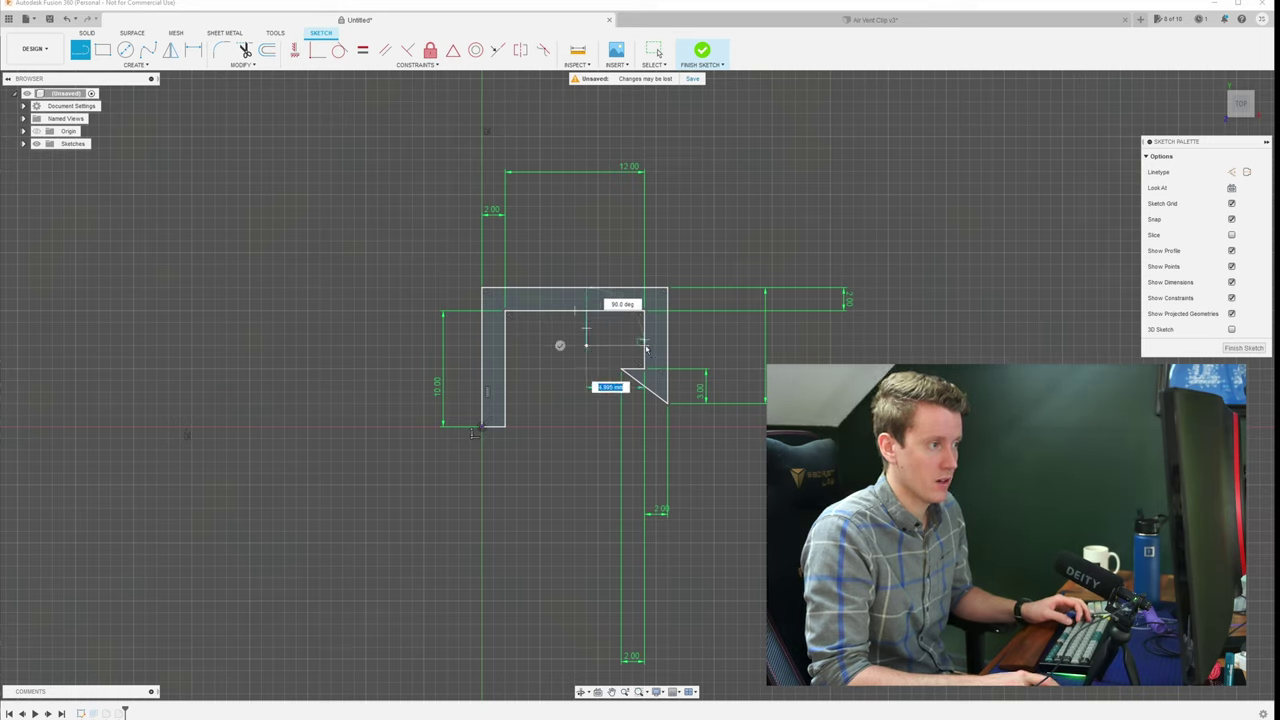
{"action": "left_click", "coordinate": [645, 346]}
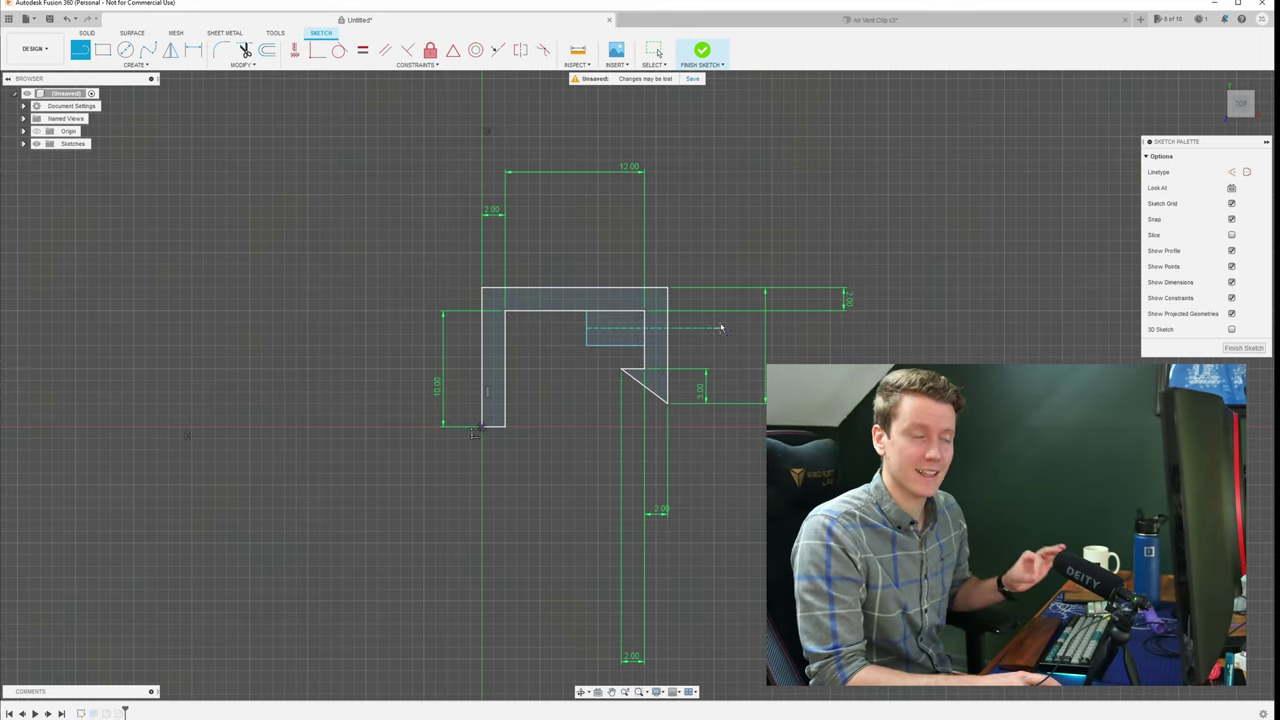
{"action": "left_click", "coordinate": [245, 52]}
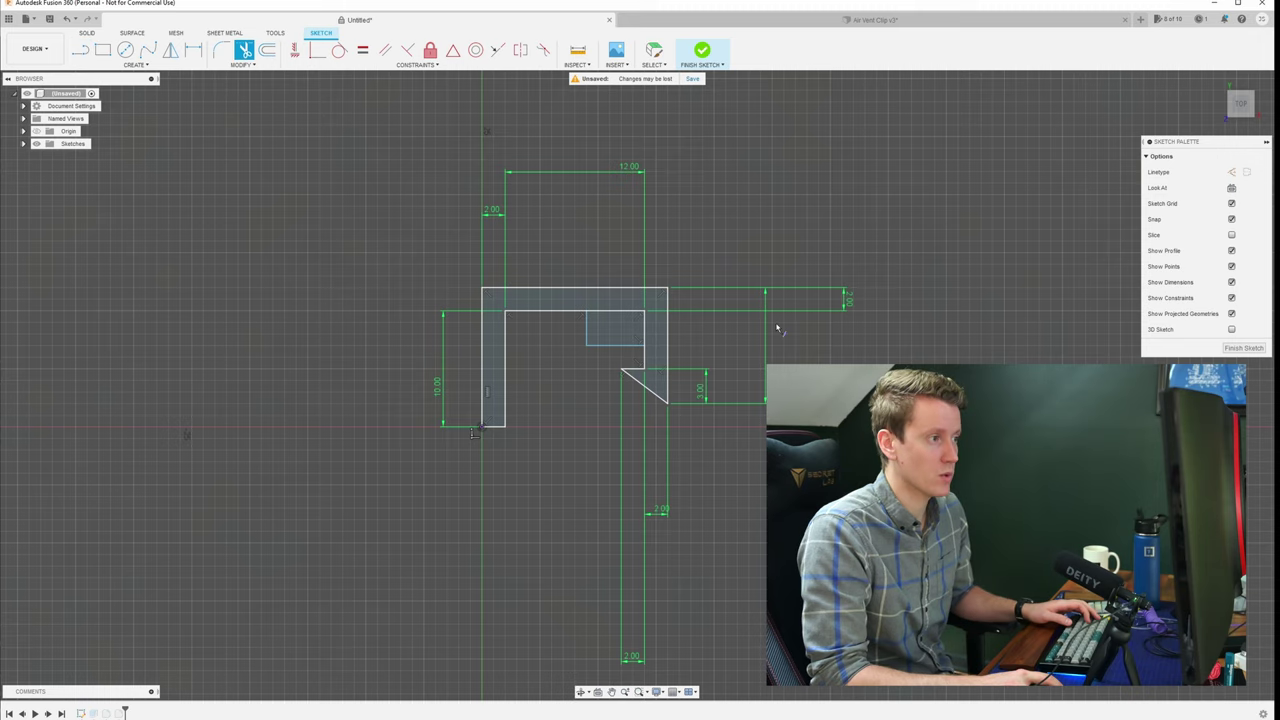
{"action": "left_click", "coordinate": [646, 331]}
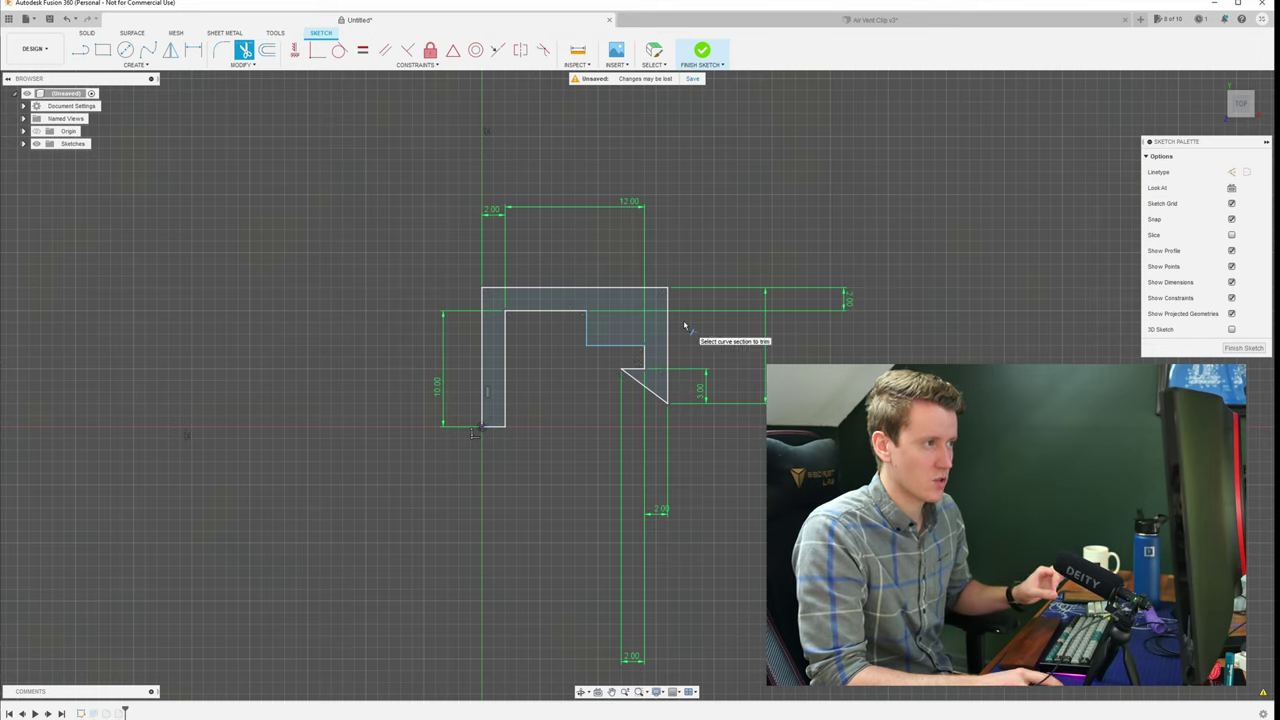
- Dimension the notch, keeping its depth and setting its width to 5 mm, then finish the sketch
{"action": "left_click", "coordinate": [193, 51]}
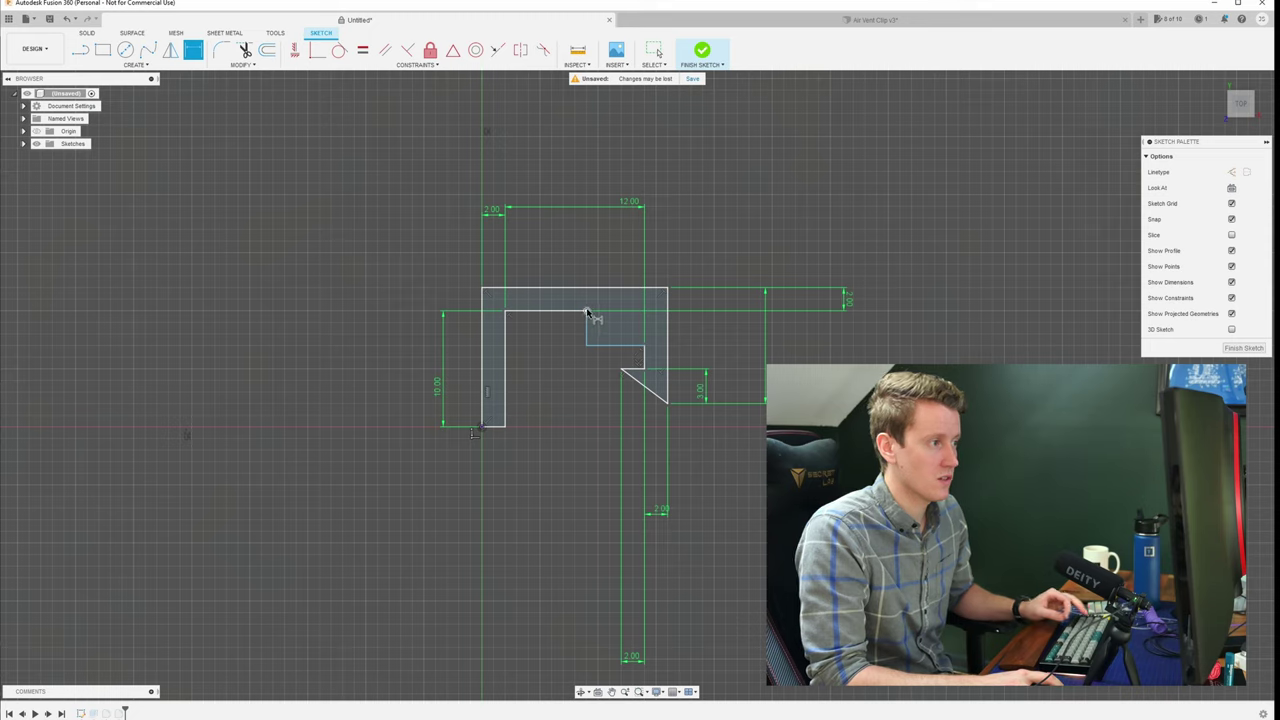
{"action": "left_click", "coordinate": [579, 313]}
{"action": "left_click", "coordinate": [610, 345]}
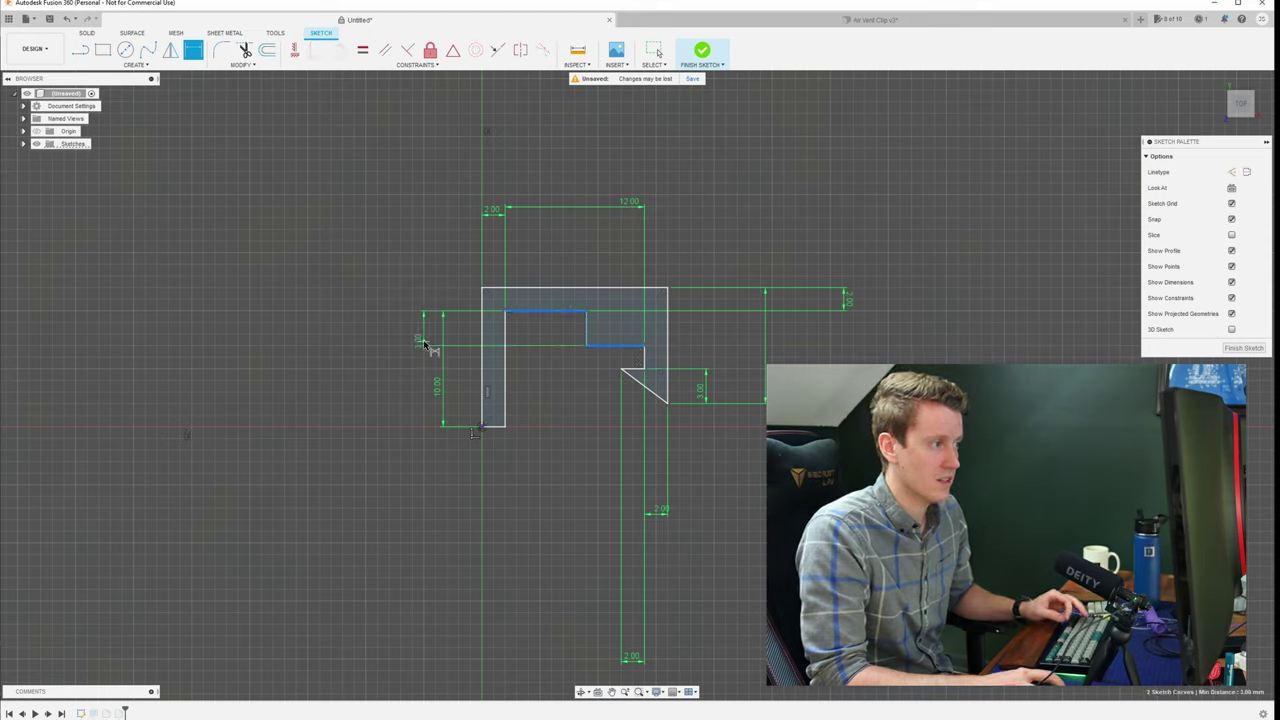
{"action": "left_click", "coordinate": [401, 342]}
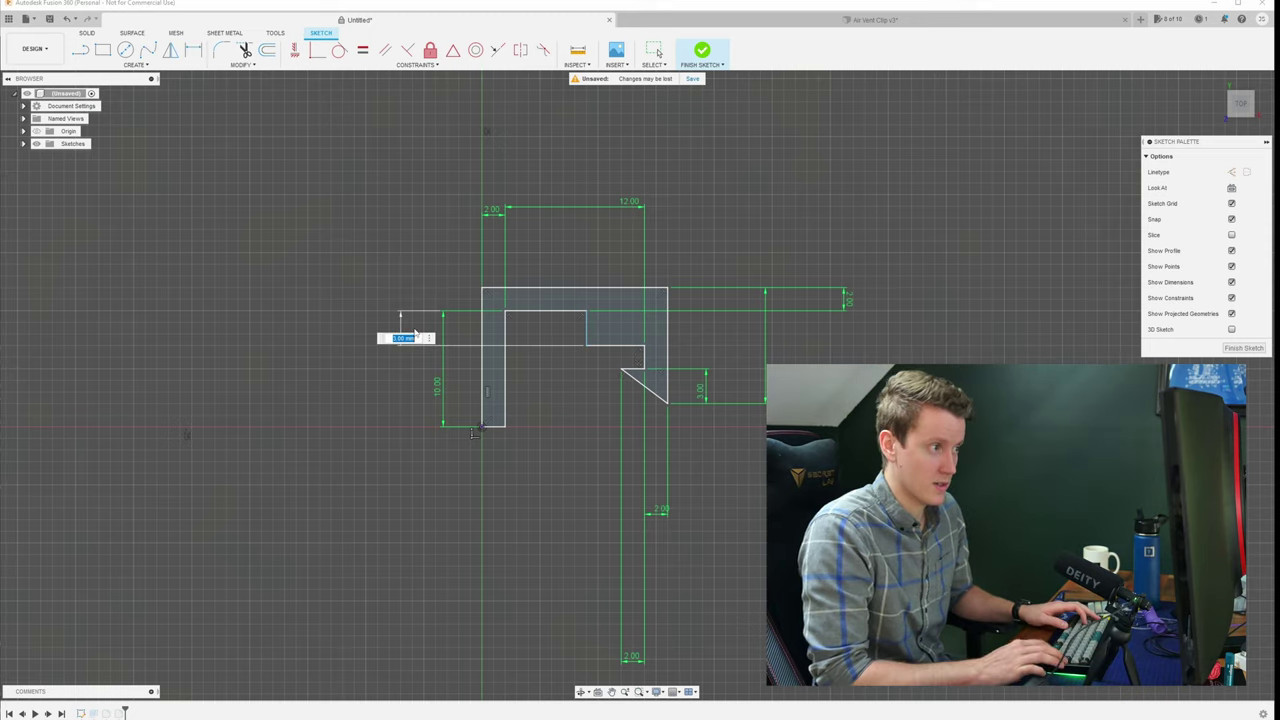
{"action": "key", "text": "Return"}
{"action": "left_click", "coordinate": [587, 340]}
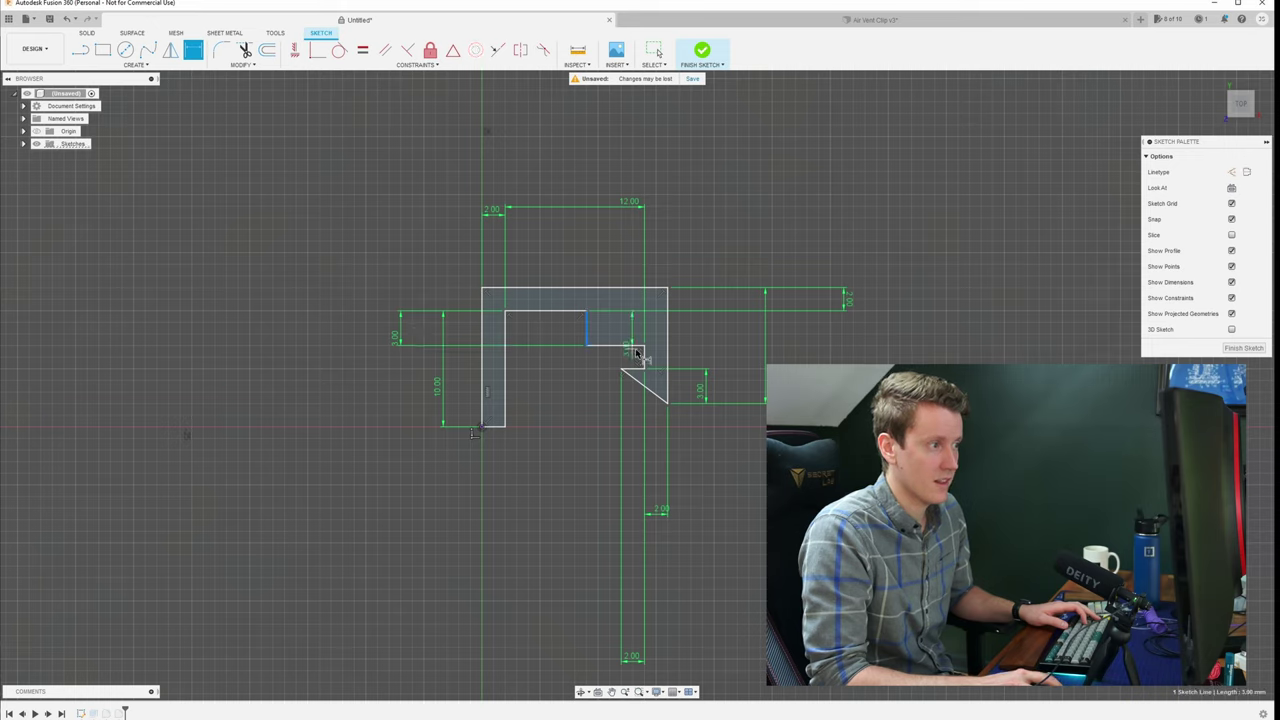
{"action": "left_click", "coordinate": [644, 355]}
{"action": "left_click", "coordinate": [630, 242]}
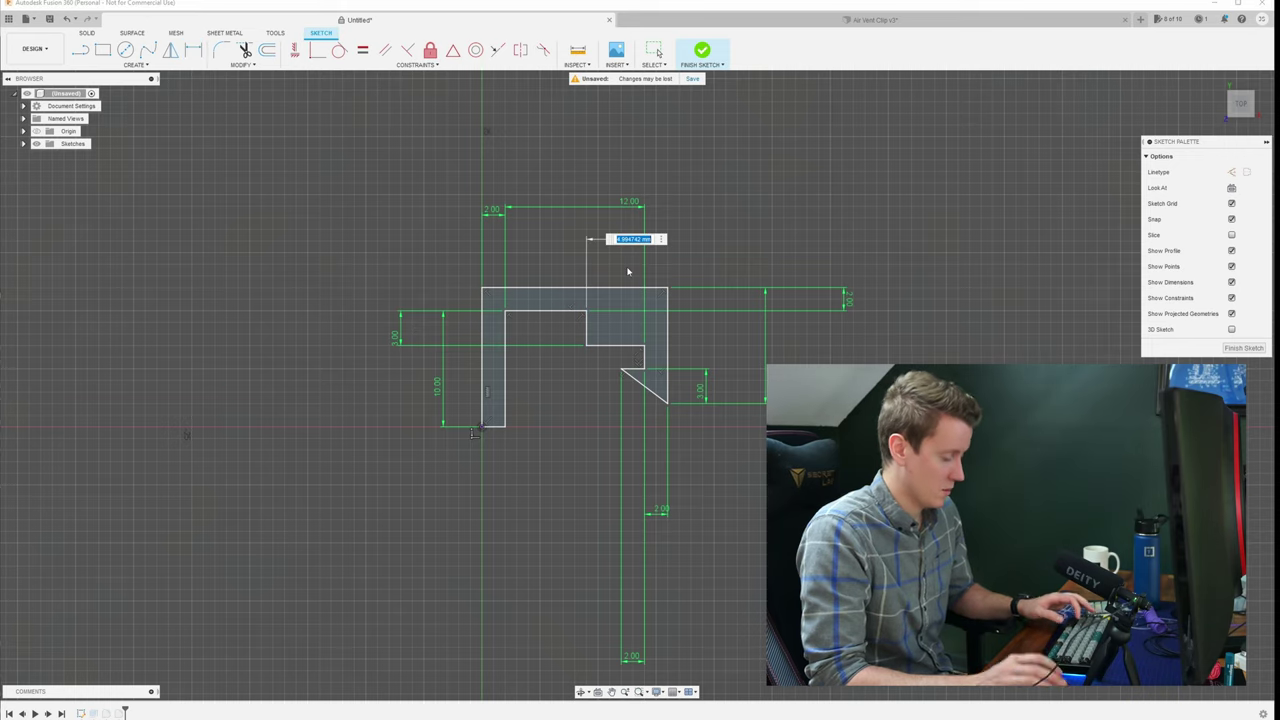
{"action": "type", "text": "5"}
{"action": "key", "text": "Return"}
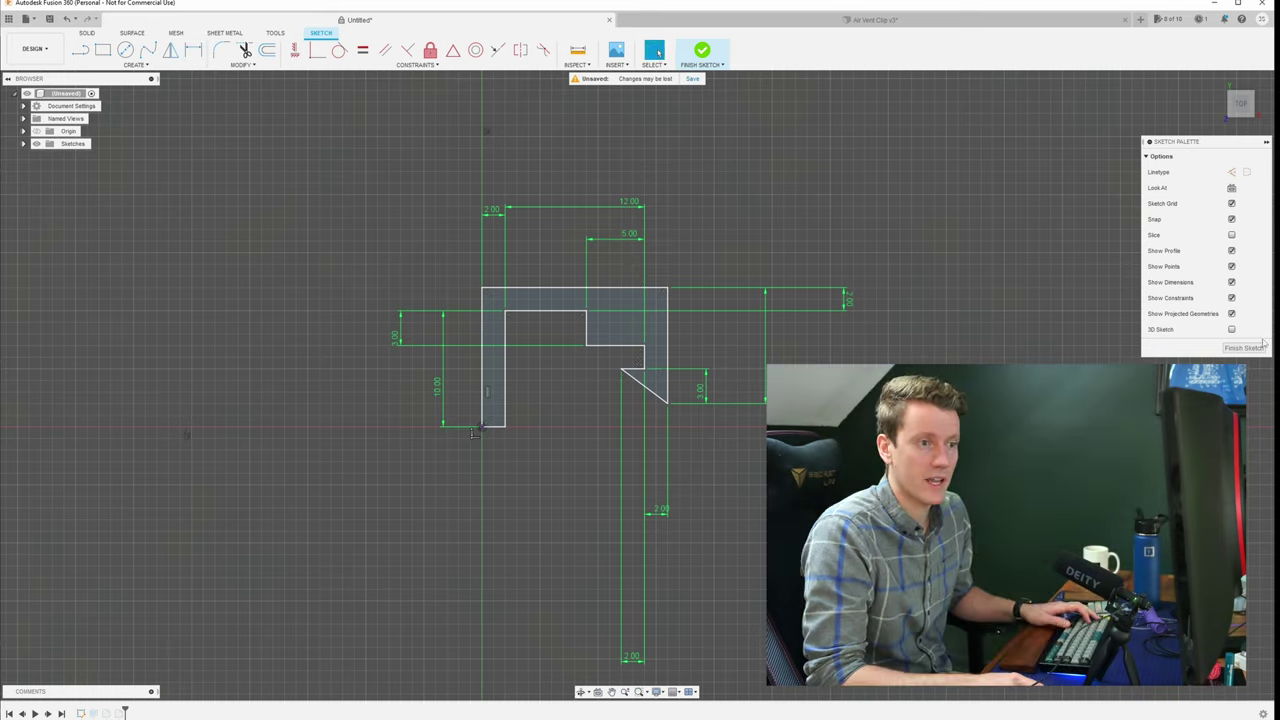
{"action": "left_click", "coordinate": [1244, 348]}
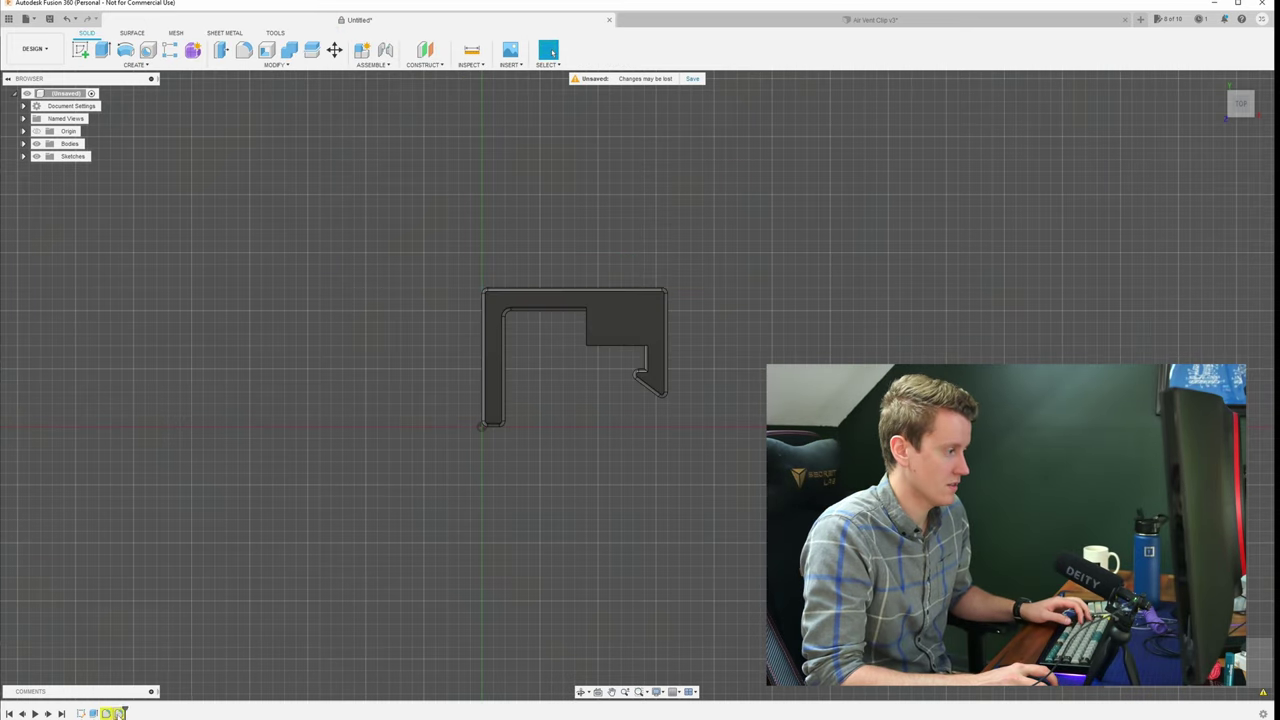
- Extend the clip's existing fillet to the three new notch edges by editing its radius
{"action": "middle_click_drag", "start_coordinate": [643, 378], "coordinate": [830, 490], "text": "shift"}
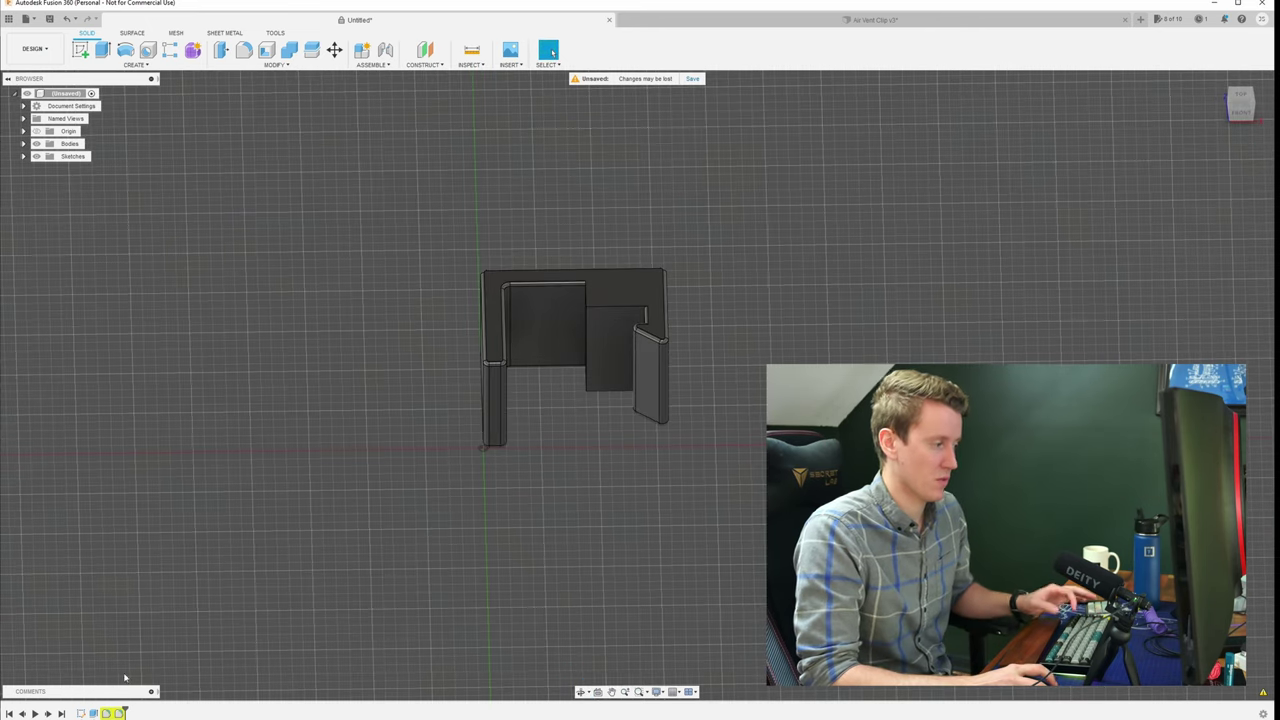
{"action": "double_click", "coordinate": [107, 713]}
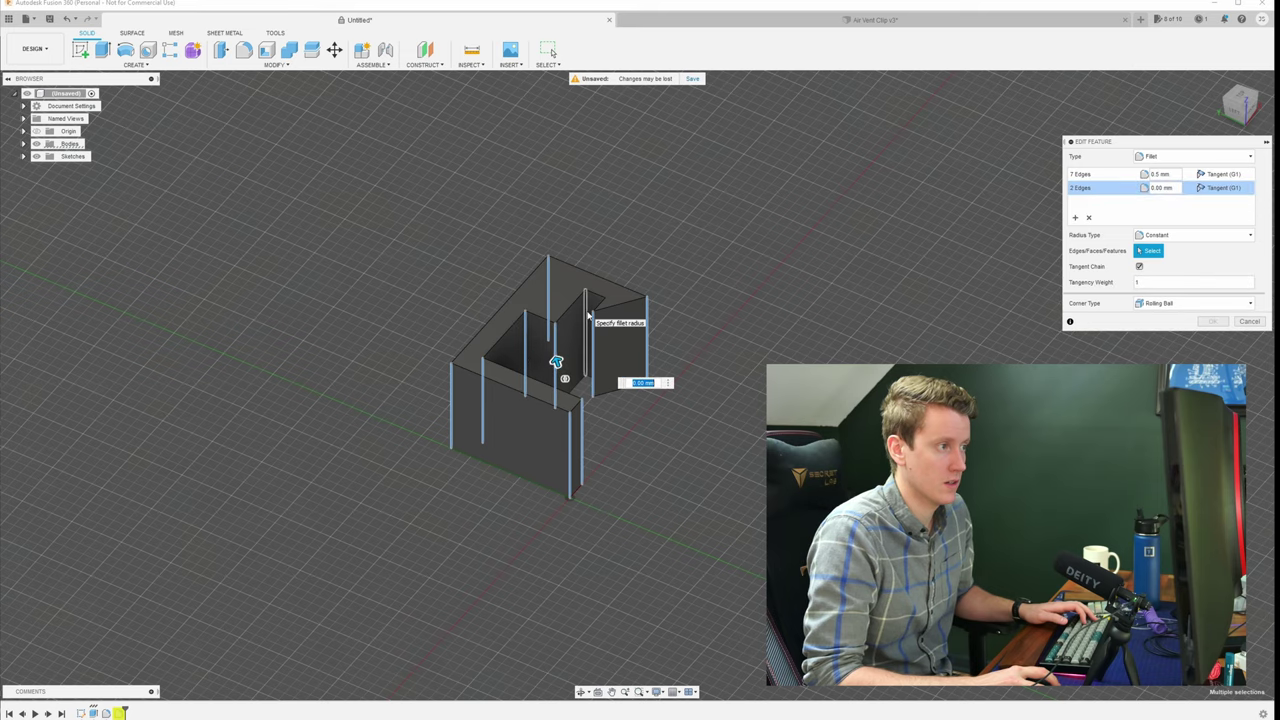
{"action": "left_click", "coordinate": [1159, 187]}
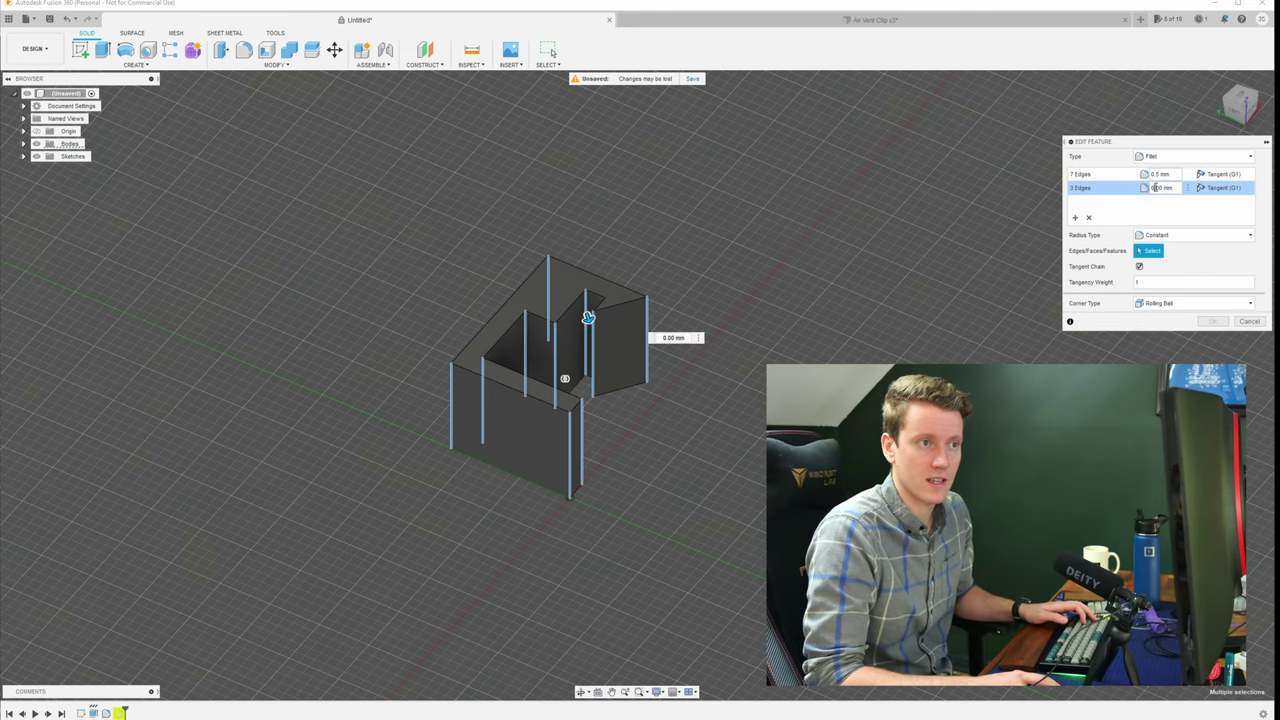
{"action": "key", "text": "Escape"}
{"action": "middle_click_drag", "start_coordinate": [975, 345], "coordinate": [746, 468], "text": "shift"}
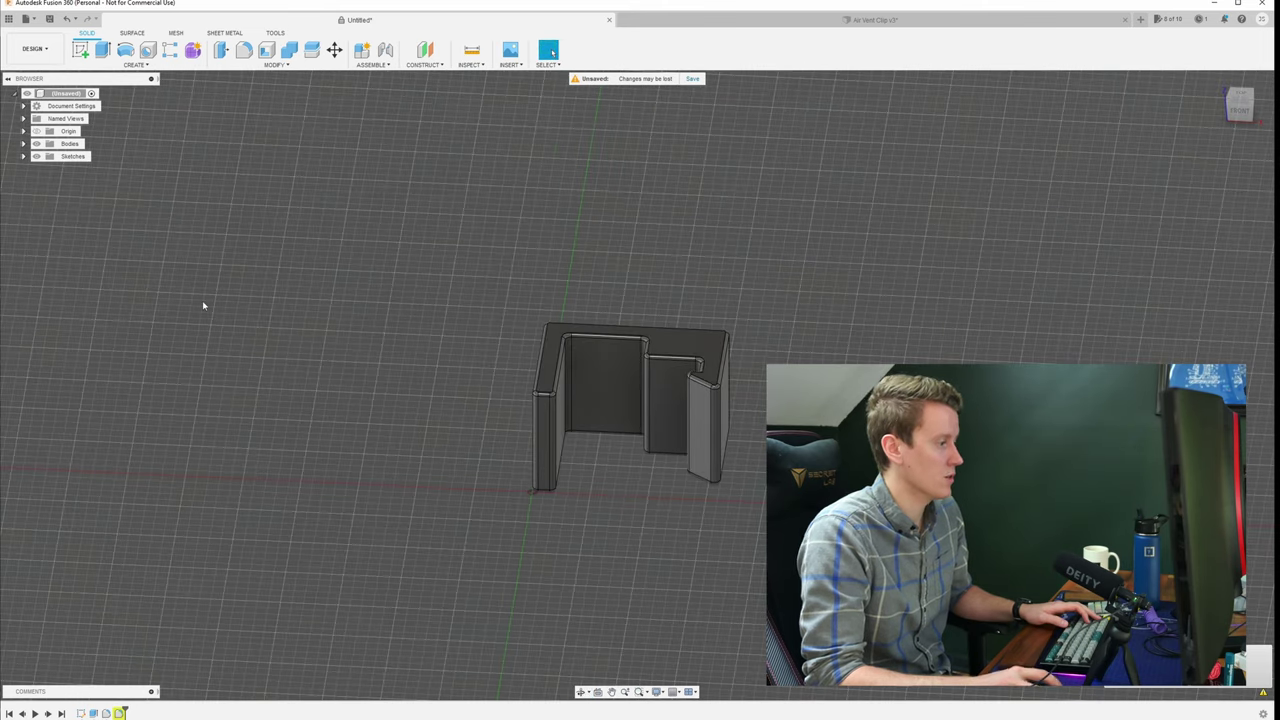
{"action": "double_click", "coordinate": [92, 713]}
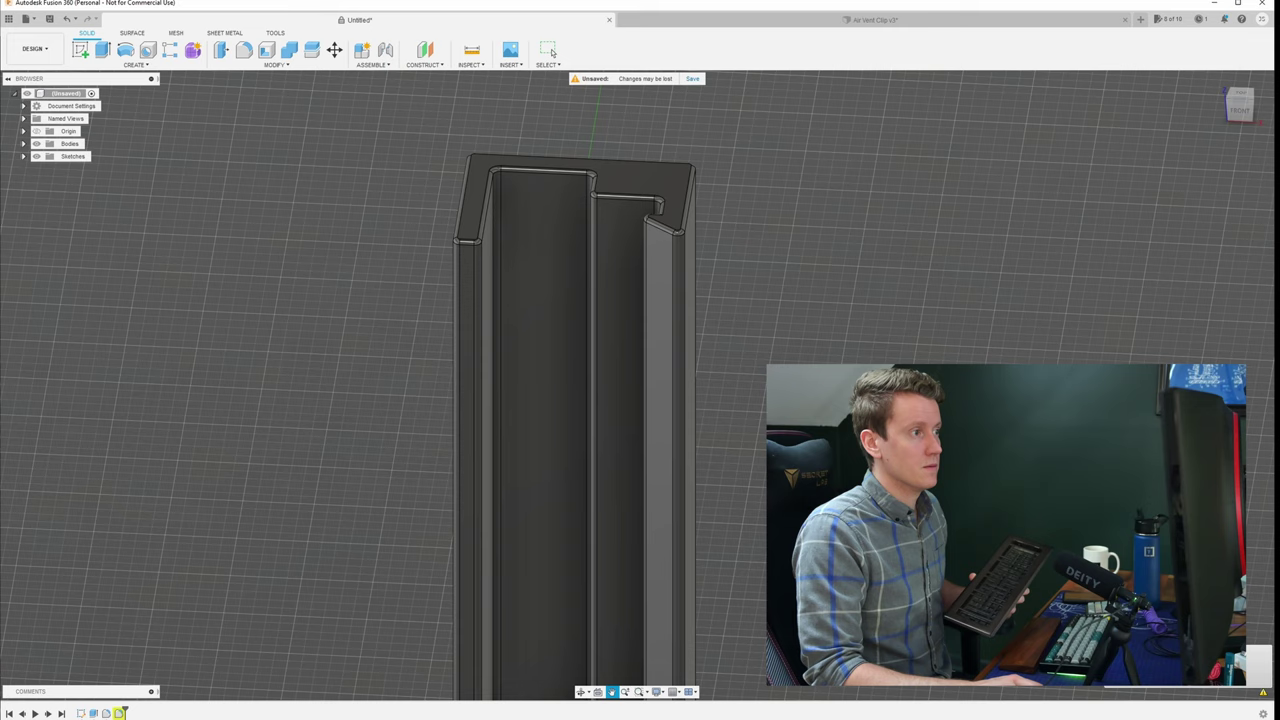
- Open the File menu to start the 3D Print export
{"action": "left_click", "coordinate": [24, 18]}
- Export the clip body as 3MF, changing the Air Vent Clip file name's version to 2
{"action": "left_click", "coordinate": [60, 175]}
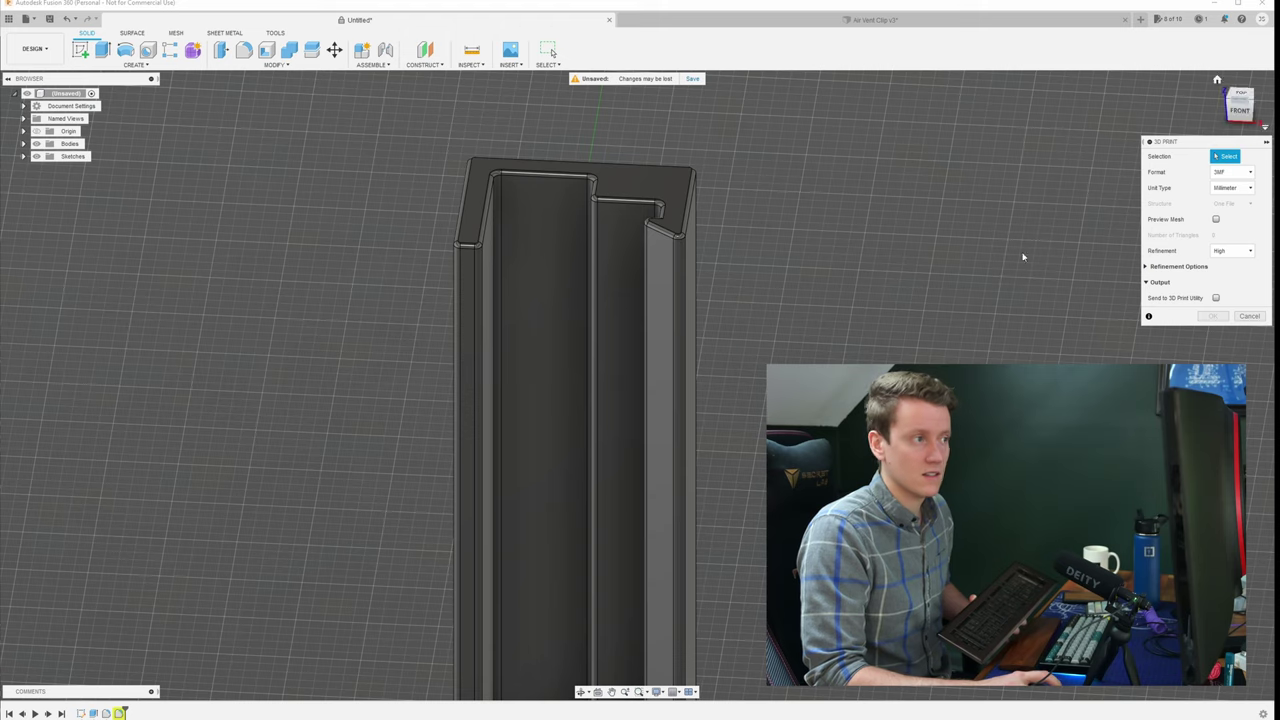
{"action": "left_click", "coordinate": [586, 286]}
{"action": "left_click", "coordinate": [1212, 316]}
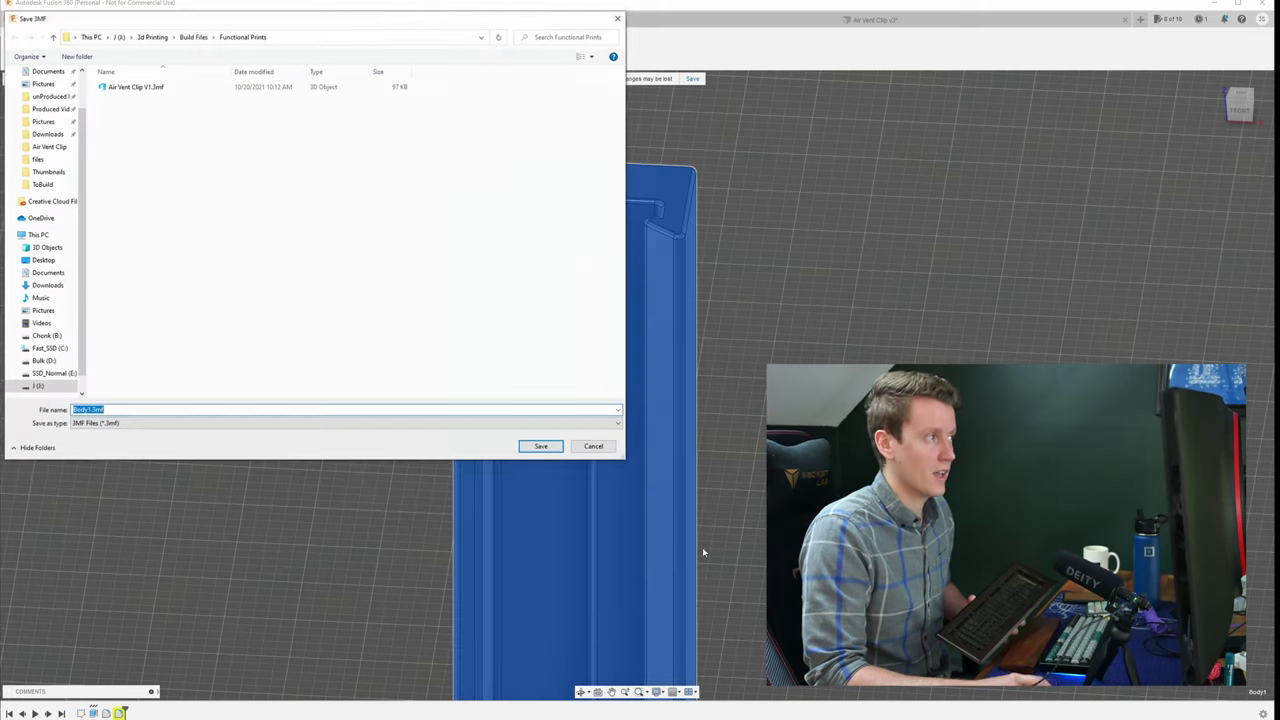
{"action": "left_click", "coordinate": [157, 88]}
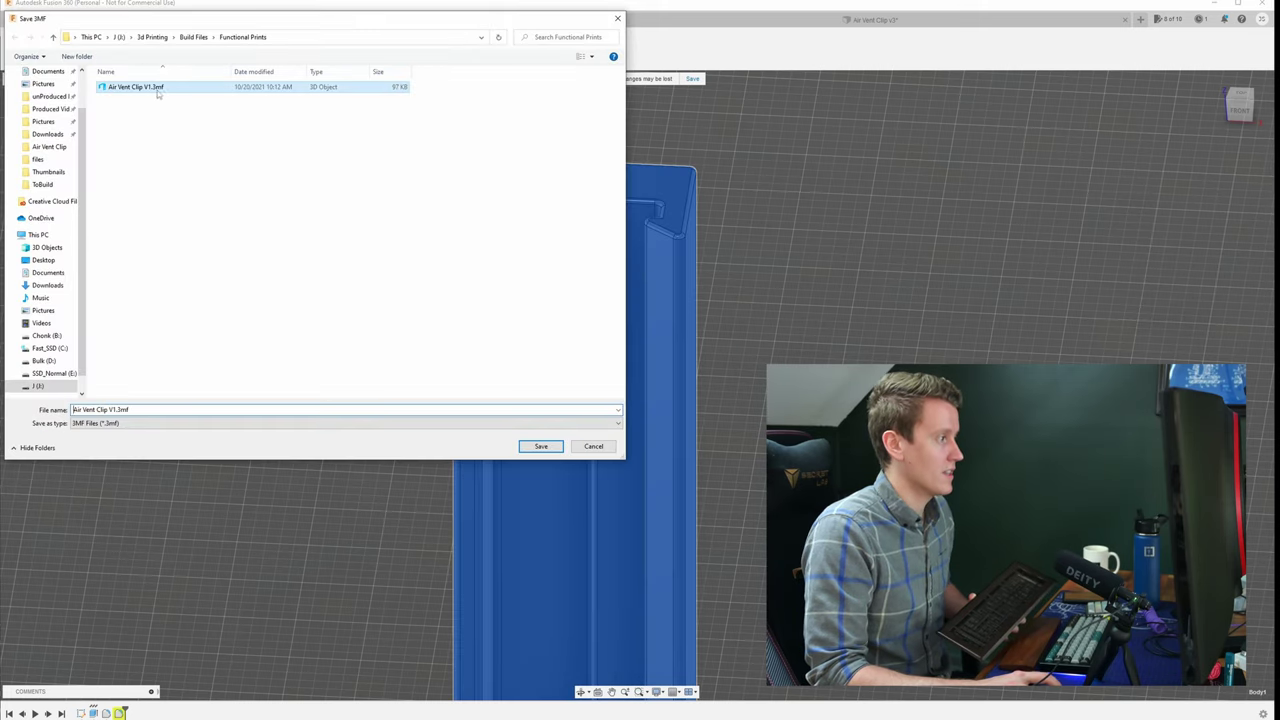
{"action": "key", "text": "BackSpace"}
{"action": "type", "text": "2"}
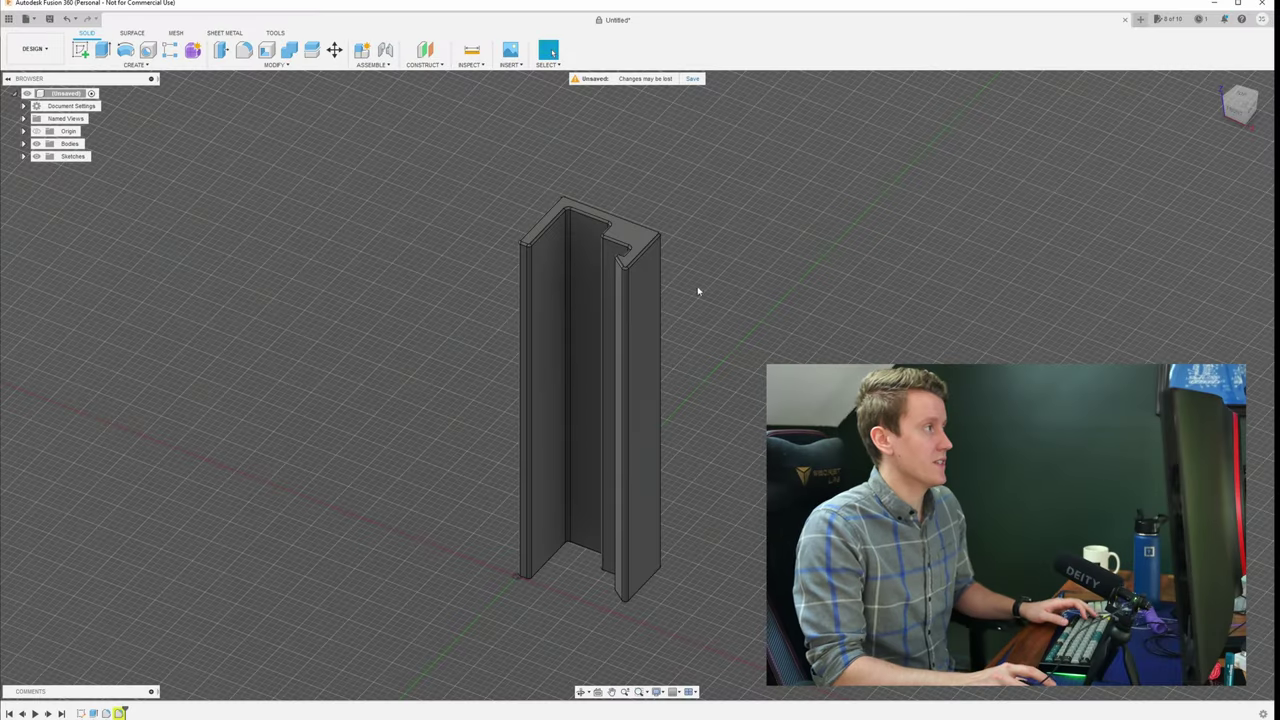
- Open the File menu again from the design window
{"action": "left_click", "coordinate": [33, 19]}
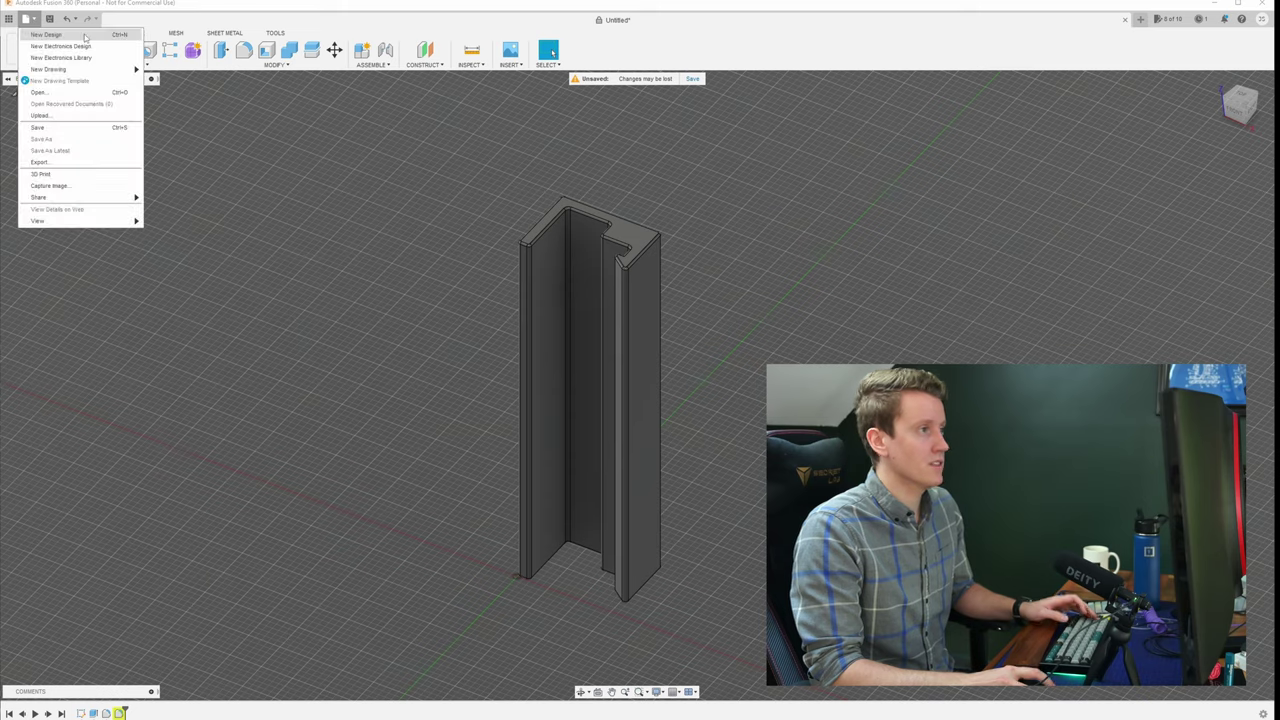
- Create a new blank design and start a sketch on the XY origin plane
{"action": "left_click", "coordinate": [50, 34]}
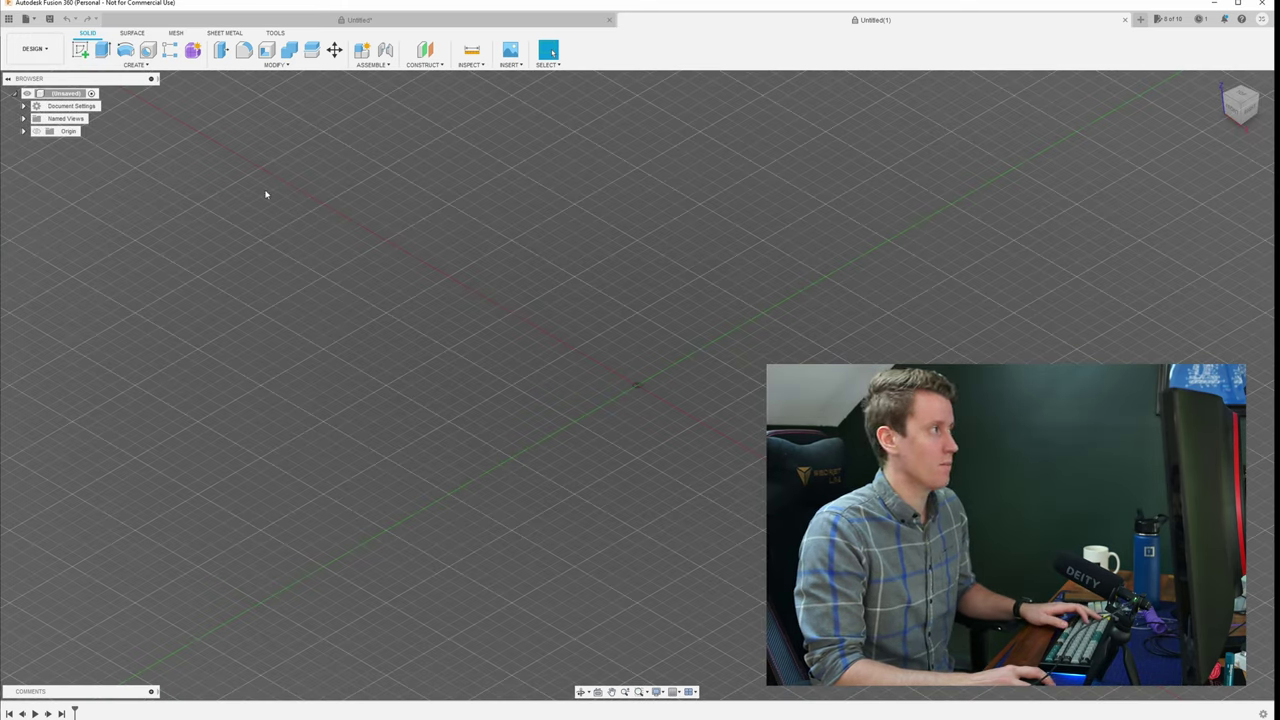
{"action": "left_click", "coordinate": [83, 51]}
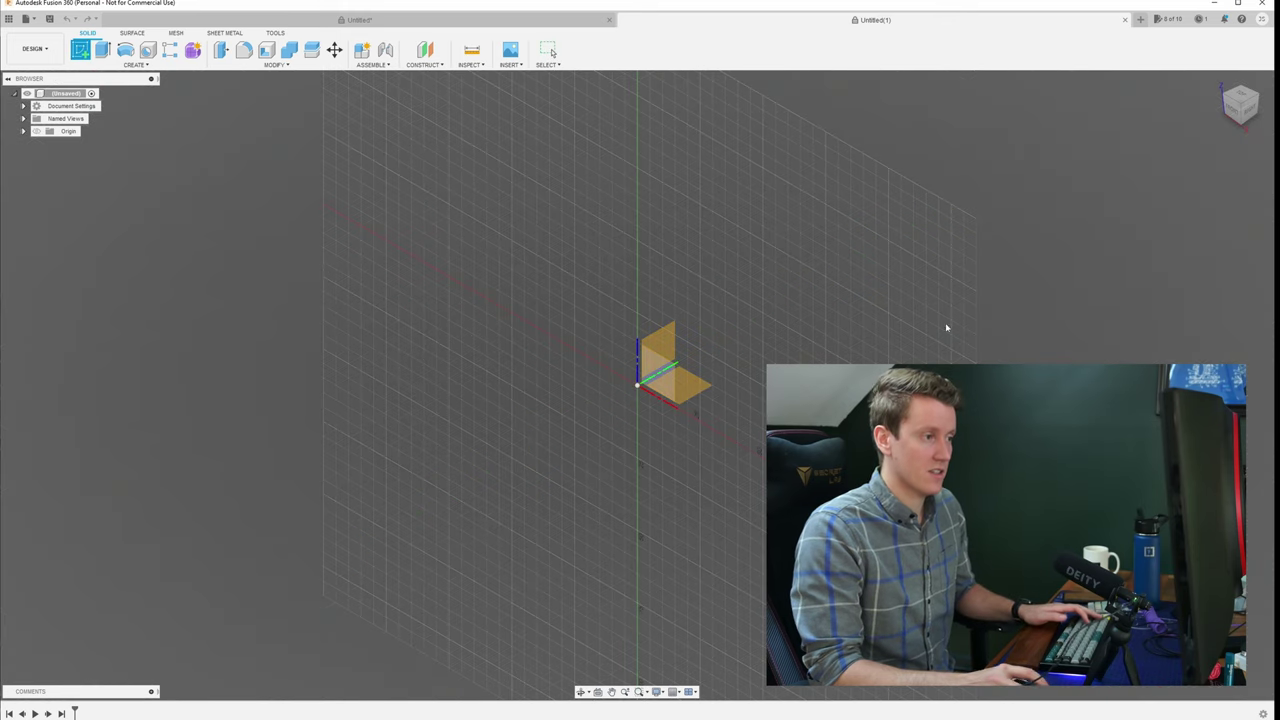
{"action": "left_click", "coordinate": [688, 386]}
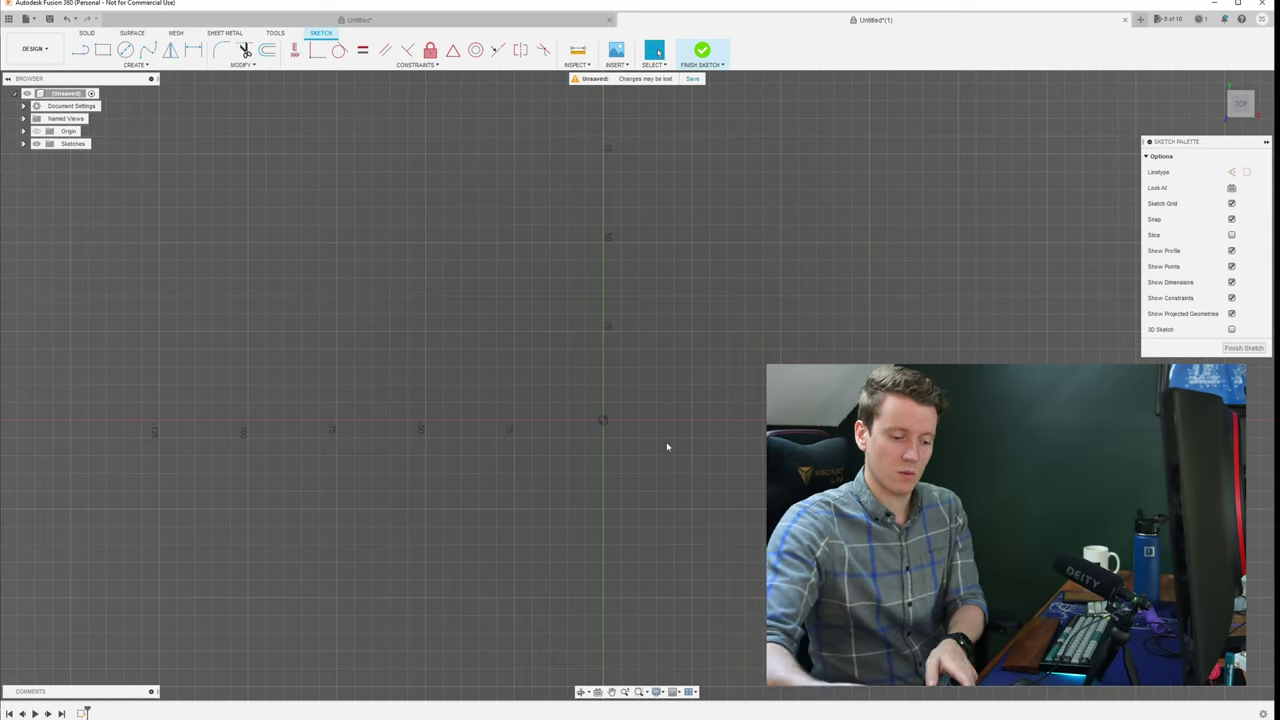
- Draw the vertical side and top edge of the L-shaped clip outline from the origin
{"action": "key", "text": "l"}
{"action": "left_click", "coordinate": [602, 421]}
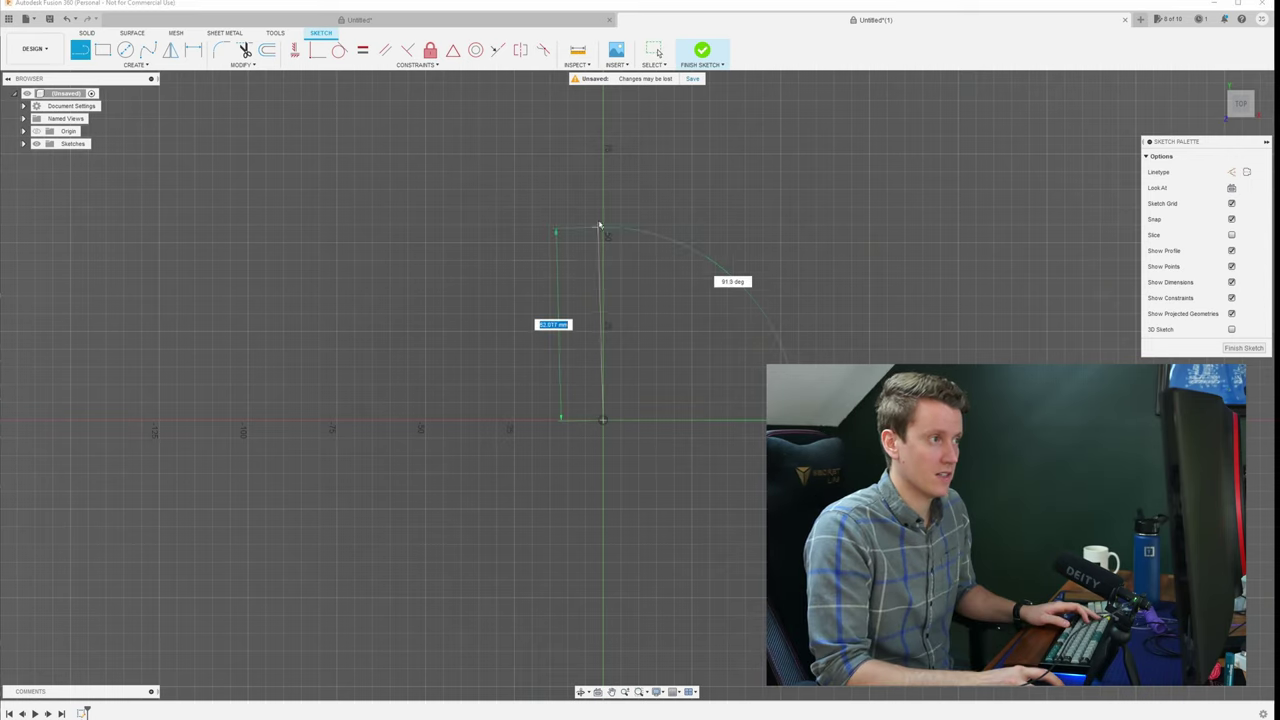
{"action": "left_click", "coordinate": [603, 183]}
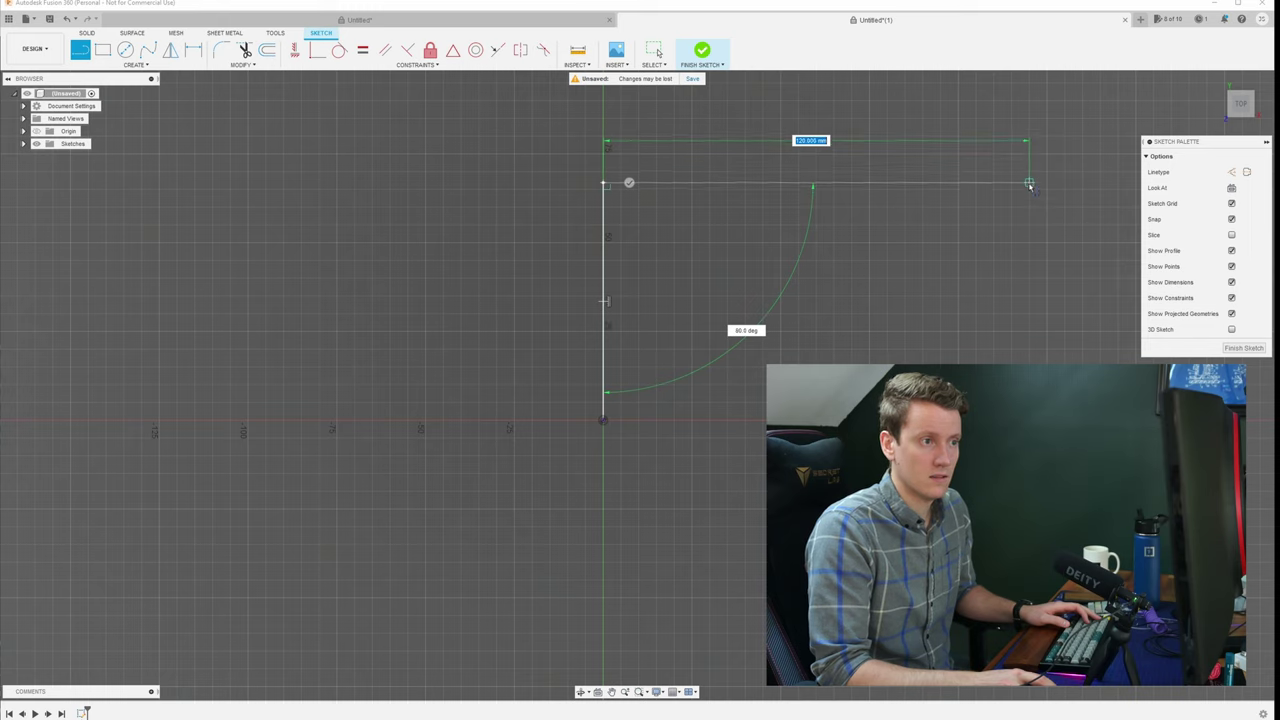
{"action": "left_click", "coordinate": [1030, 184]}
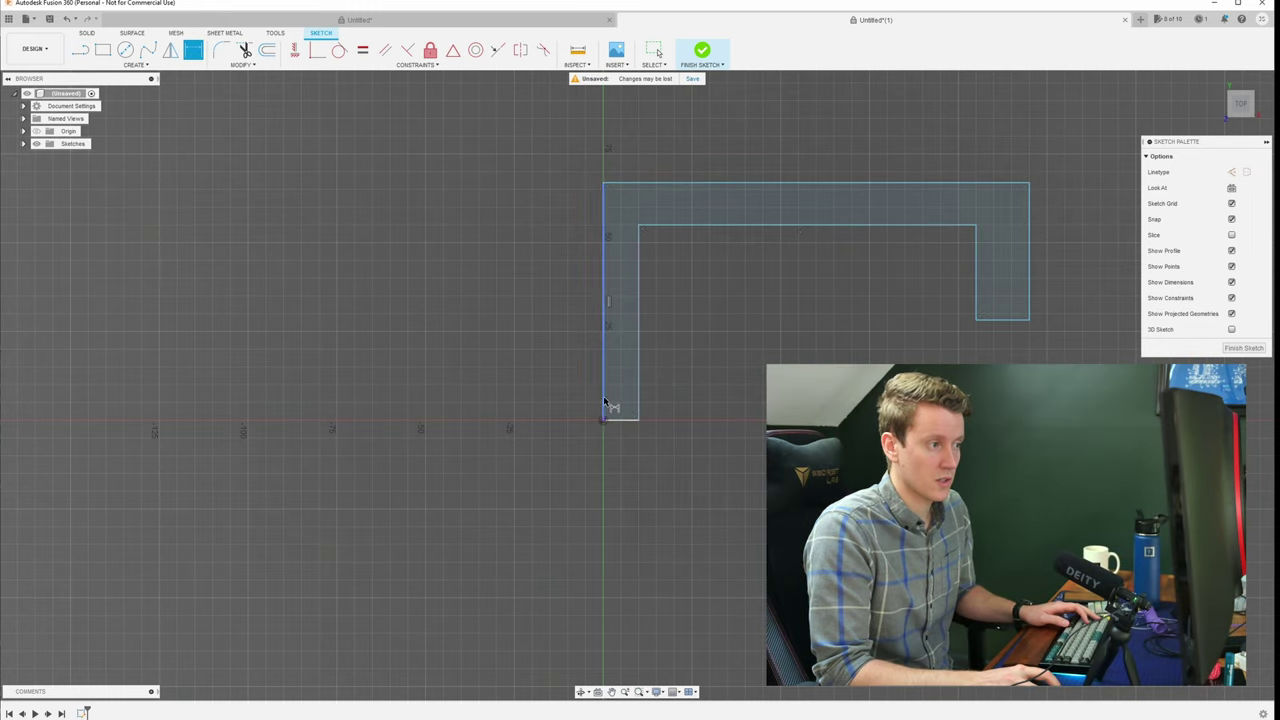
- Dimension the wall thickness to 10 mm and the leg height to 30 mm
{"action": "left_click", "coordinate": [637, 398]}
{"action": "key", "text": "d"}
{"action": "left_click", "coordinate": [620, 421]}
{"action": "left_click", "coordinate": [624, 478]}
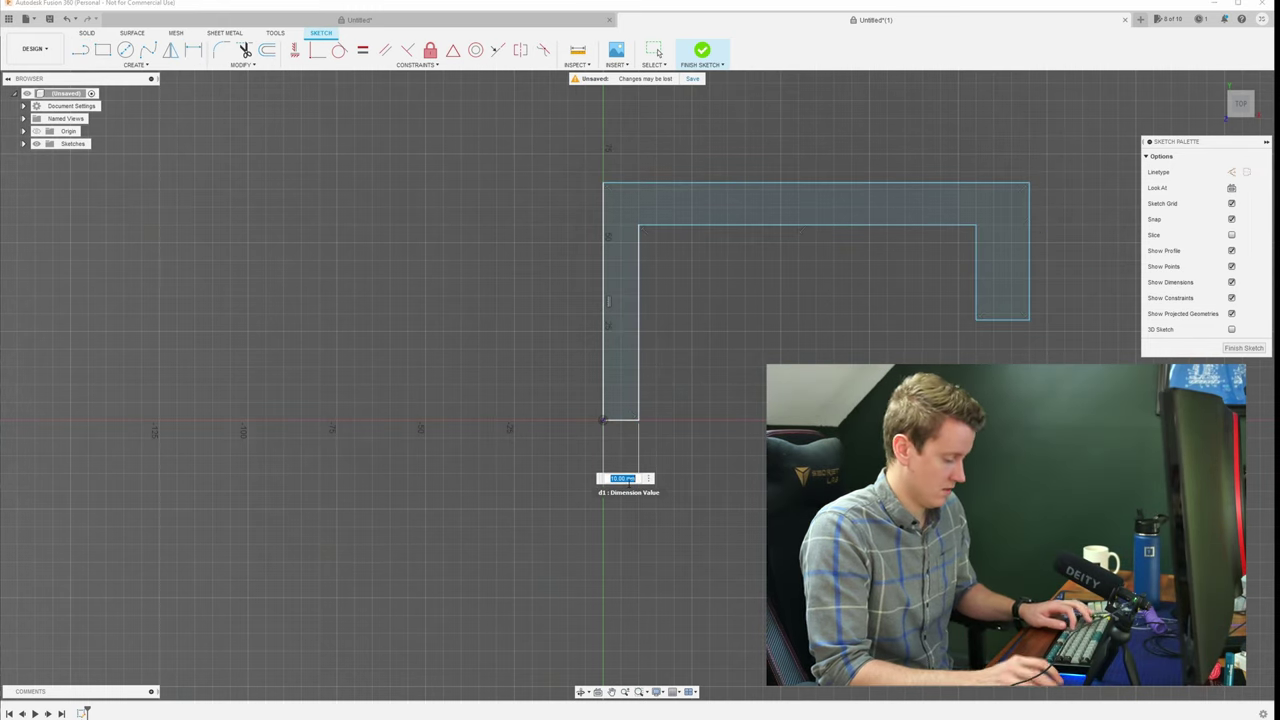
{"action": "key", "text": "Return"}
{"action": "left_click", "coordinate": [660, 226]}
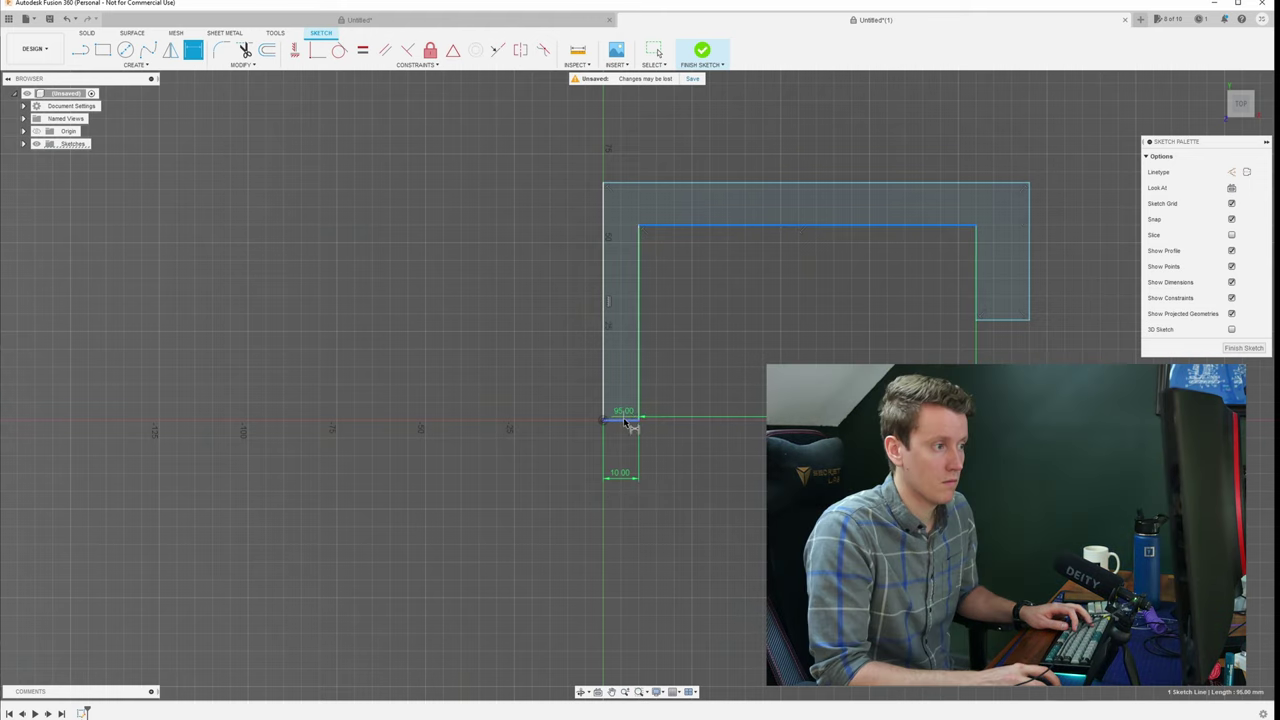
{"action": "left_click", "coordinate": [618, 419]}
{"action": "left_click", "coordinate": [510, 349]}
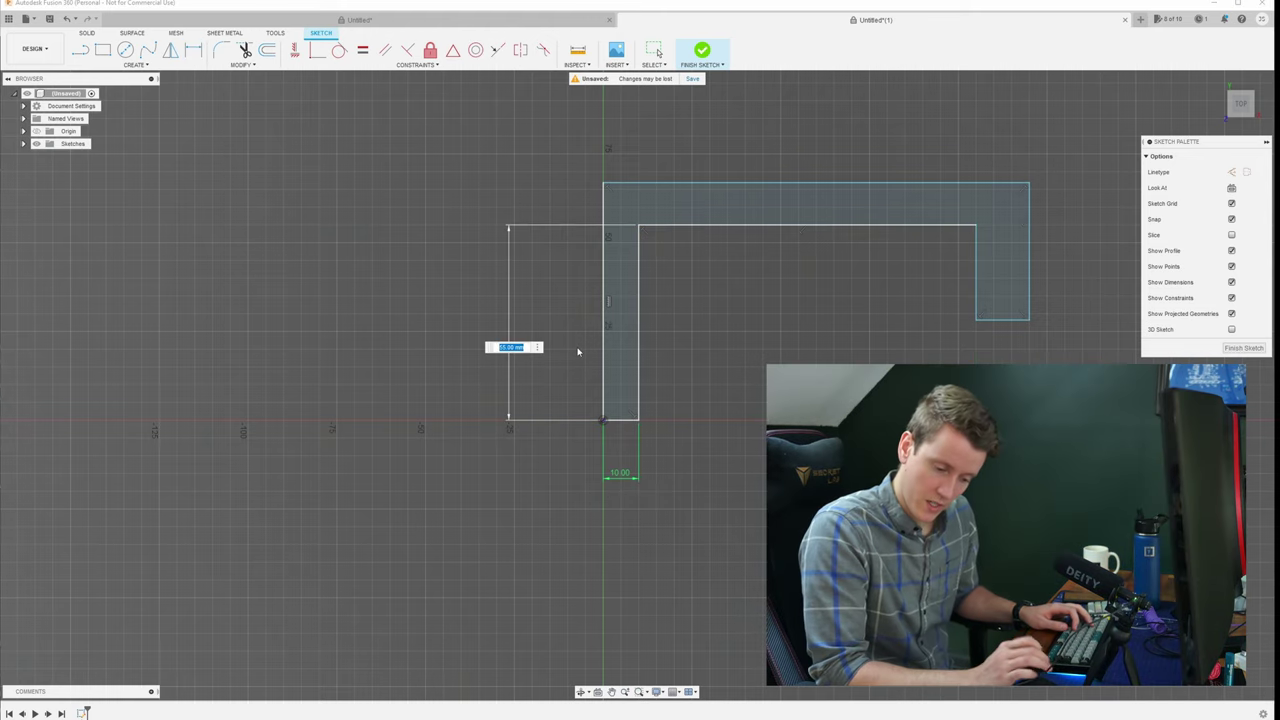
{"action": "type", "text": "30"}
{"action": "key", "text": "Return"}
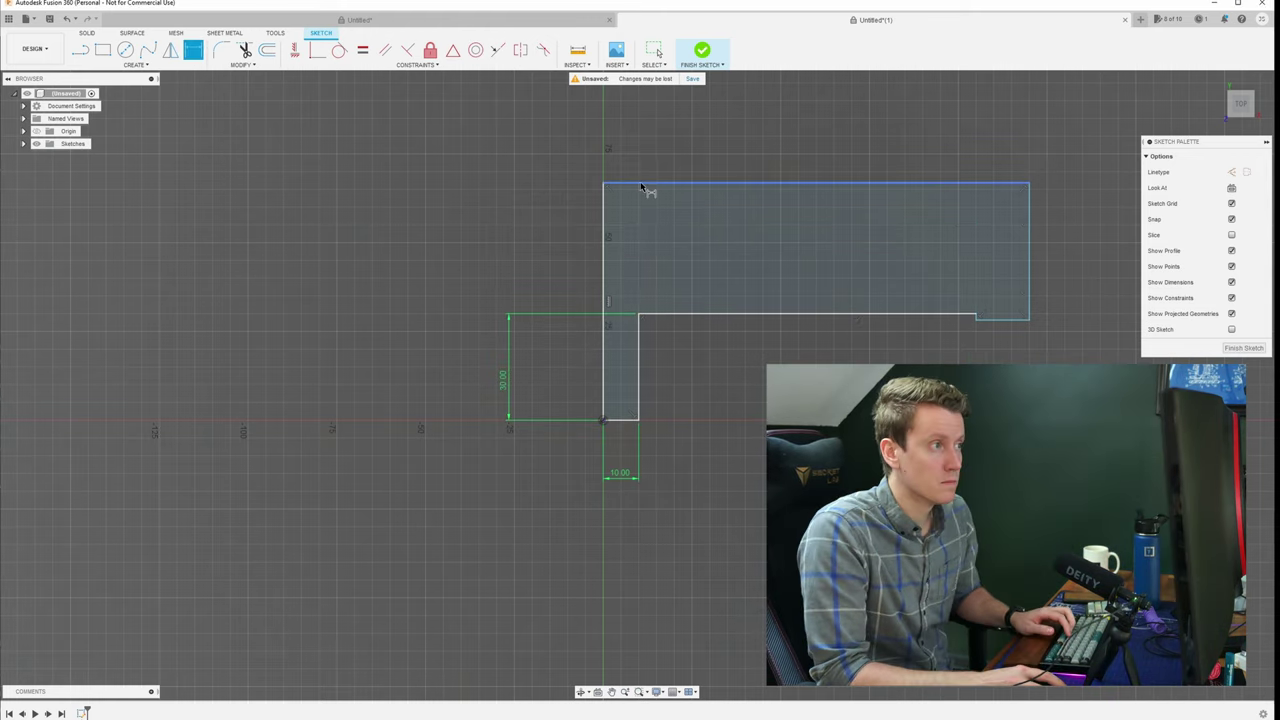
- Dimension the top thickness to 10 mm, the right-end distance to 30 mm, and the arm to 200 mm
{"action": "left_click", "coordinate": [651, 185]}
{"action": "left_click", "coordinate": [672, 315]}
{"action": "left_click", "coordinate": [530, 275]}
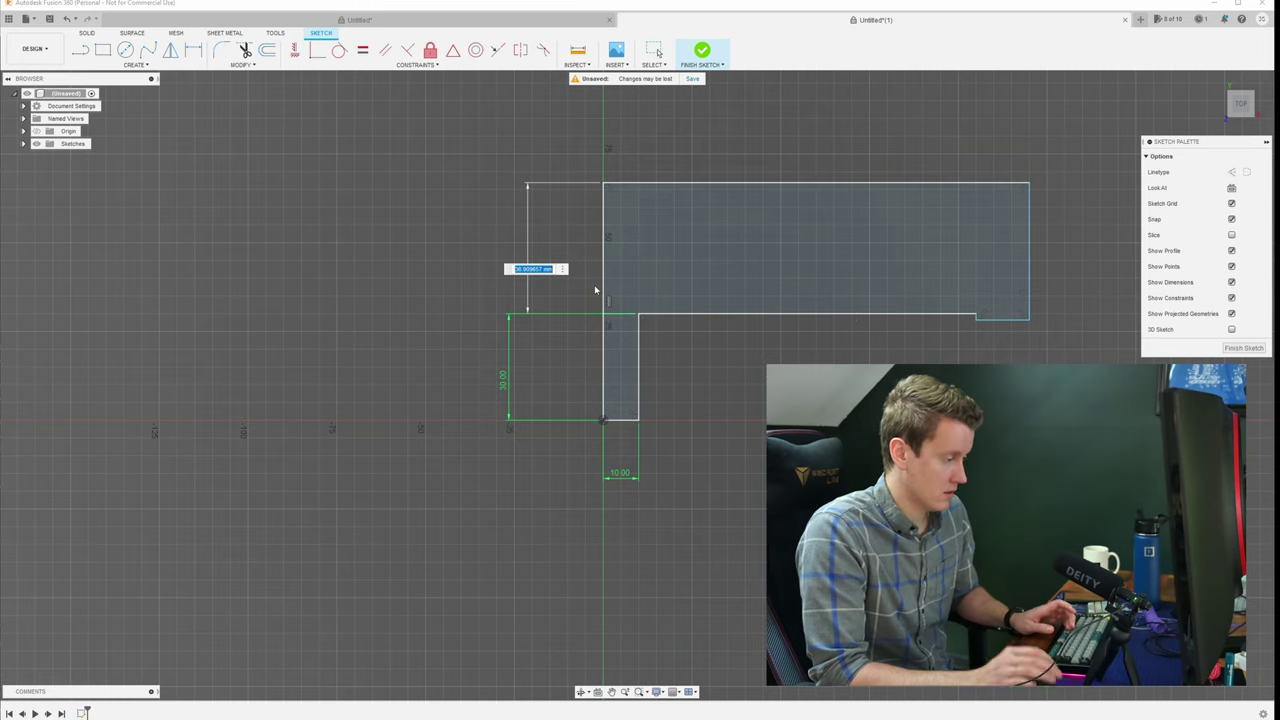
{"action": "type", "text": "10"}
{"action": "key", "text": "Return"}
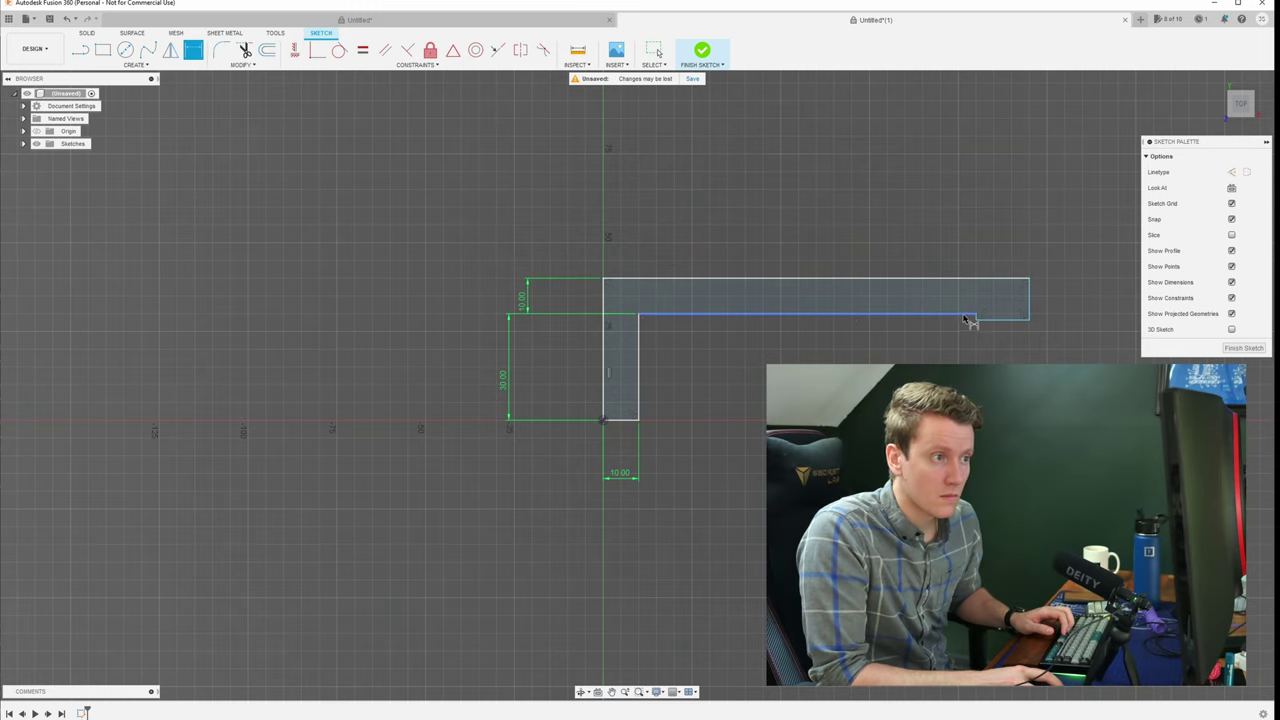
{"action": "left_click", "coordinate": [978, 318]}
{"action": "left_click", "coordinate": [1027, 318]}
{"action": "left_click", "coordinate": [1103, 327]}
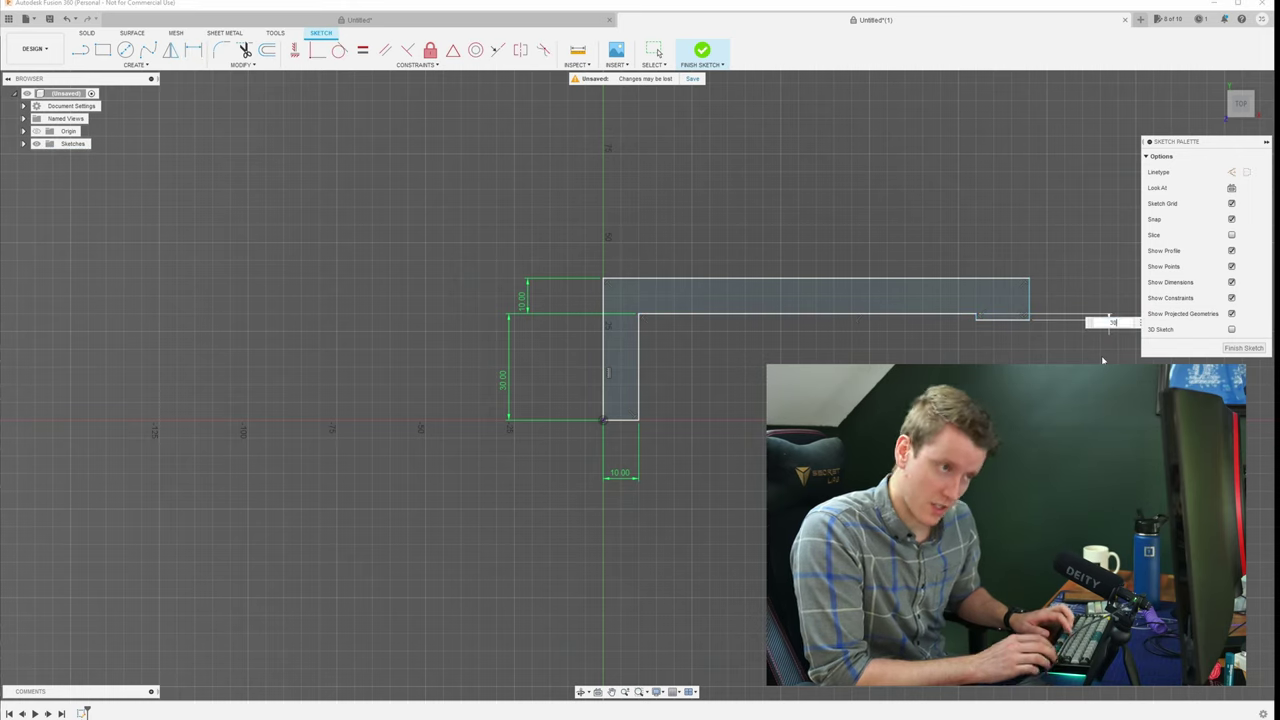
{"action": "key", "text": "Return"}
{"action": "left_click", "coordinate": [960, 278]}
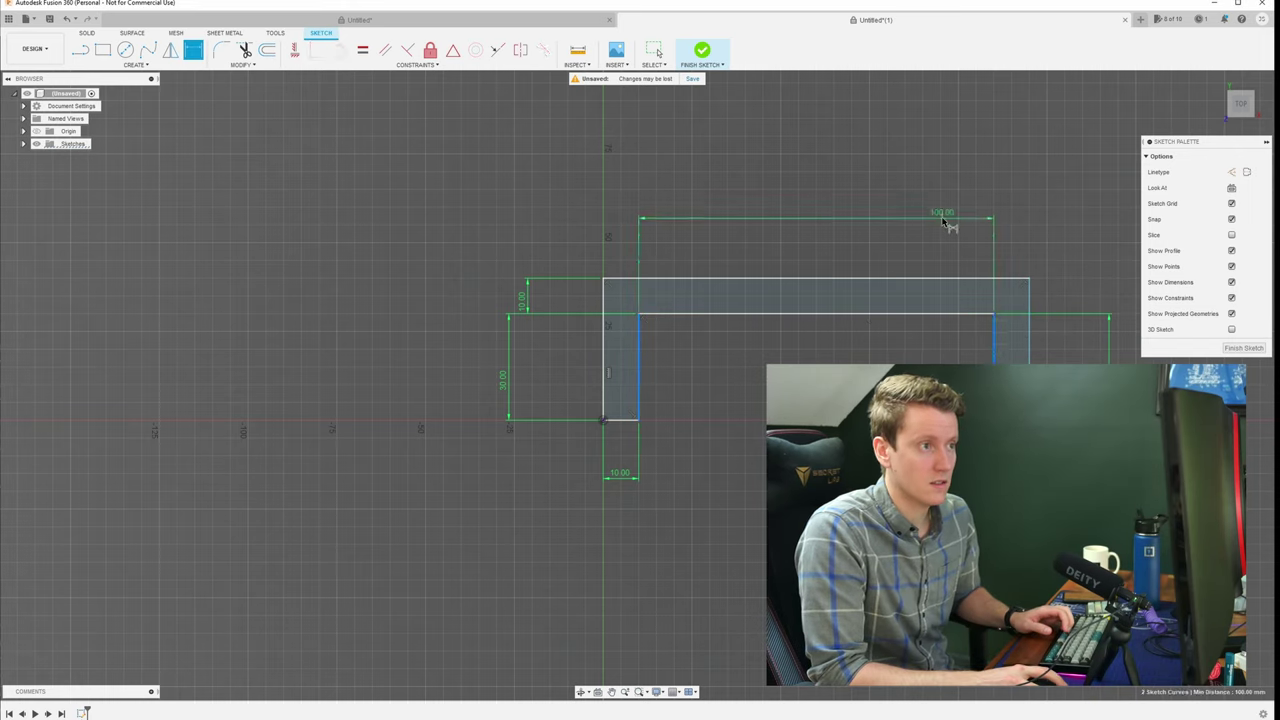
{"action": "left_click", "coordinate": [943, 214]}
{"action": "type", "text": "200"}
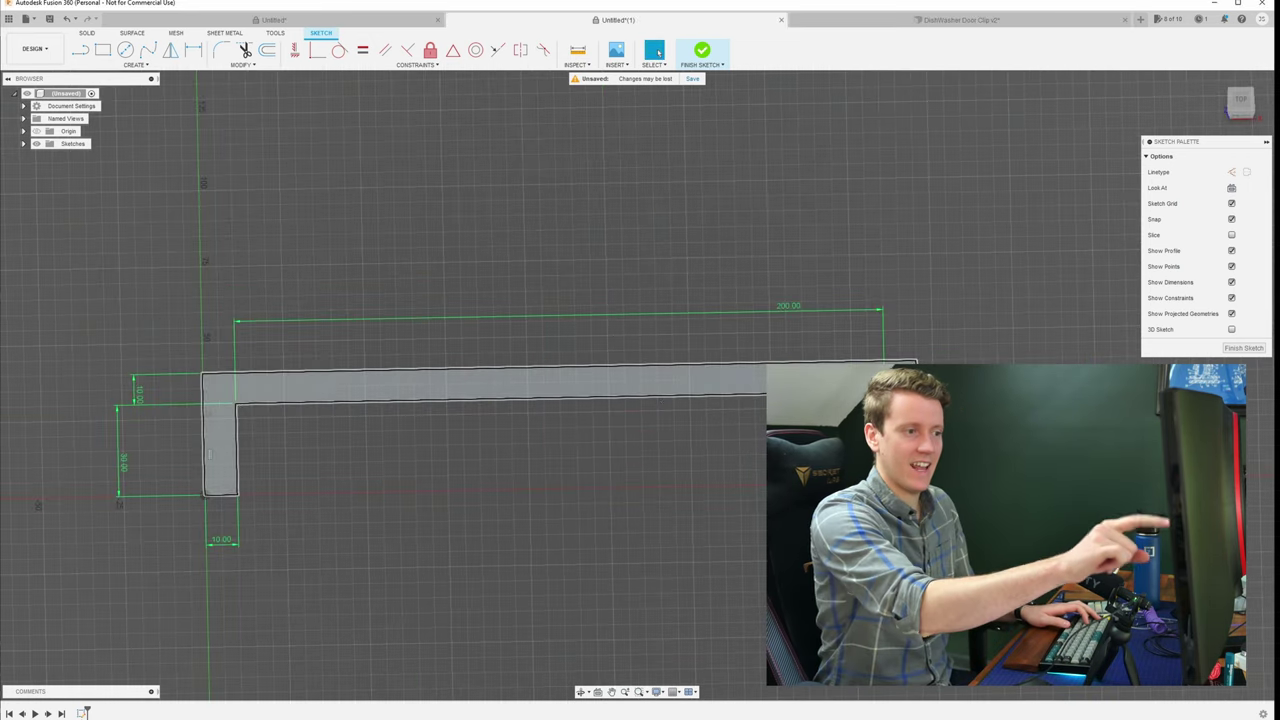
- Draw a 45° chamfer line at the hook's inner corner and trim the leftover segment
{"action": "key", "text": "Escape"}
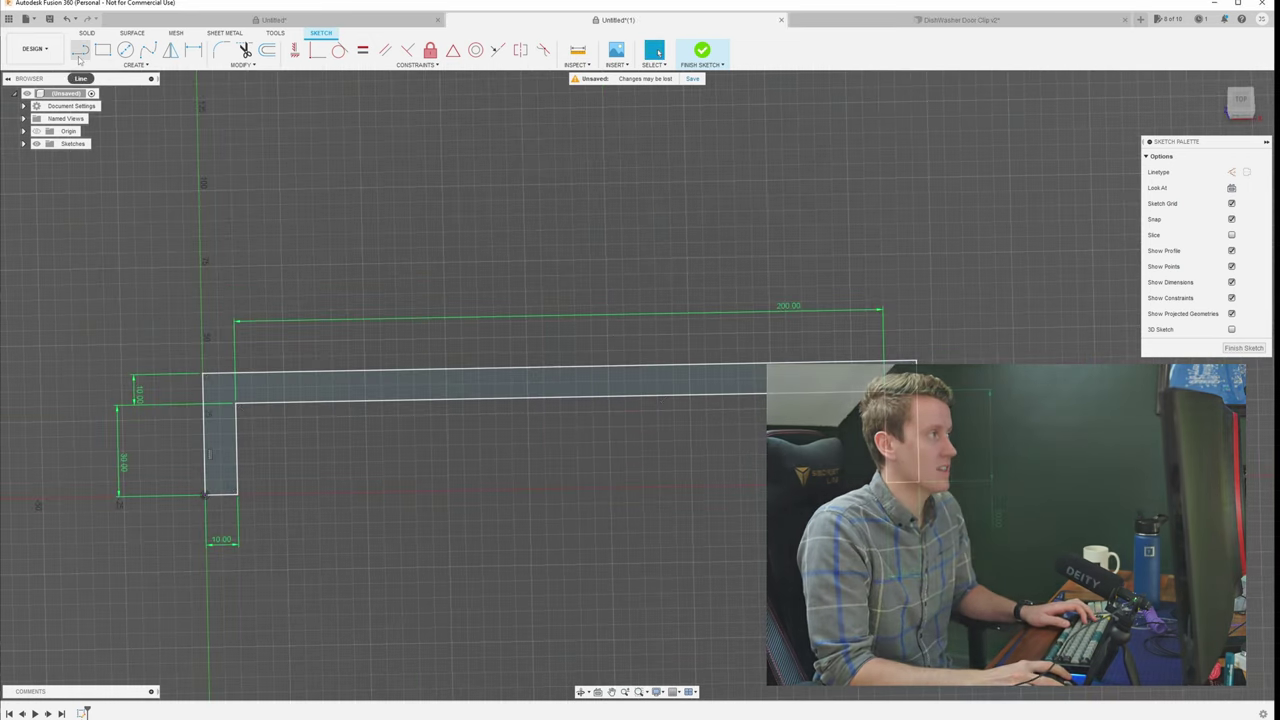
{"action": "key", "text": "l"}
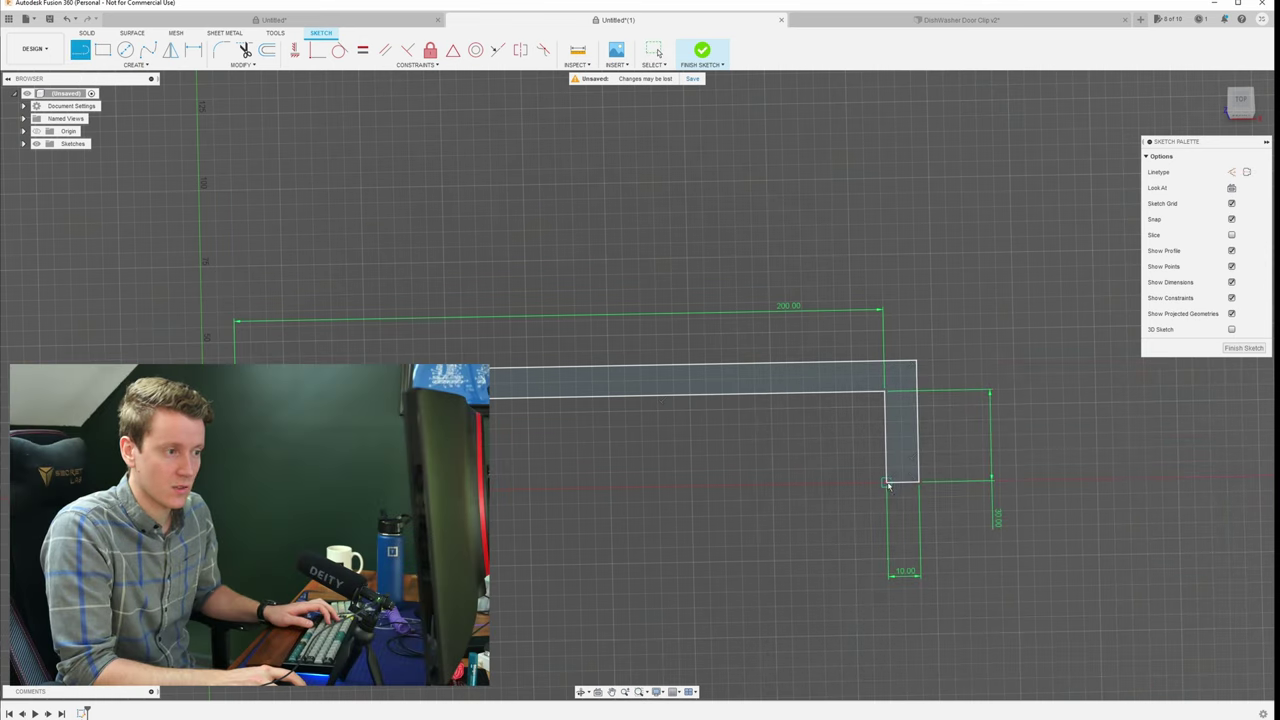
{"action": "left_click", "coordinate": [853, 483]}
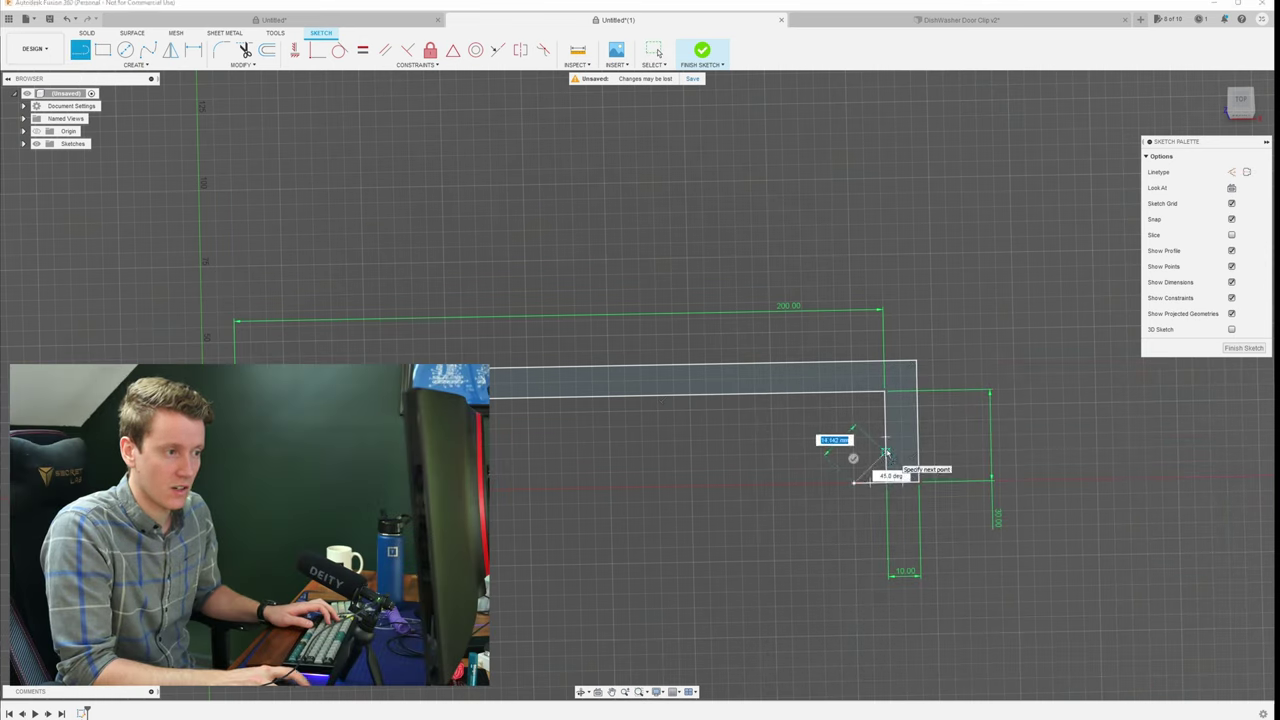
{"action": "left_click", "coordinate": [885, 452]}
{"action": "key", "text": "t"}
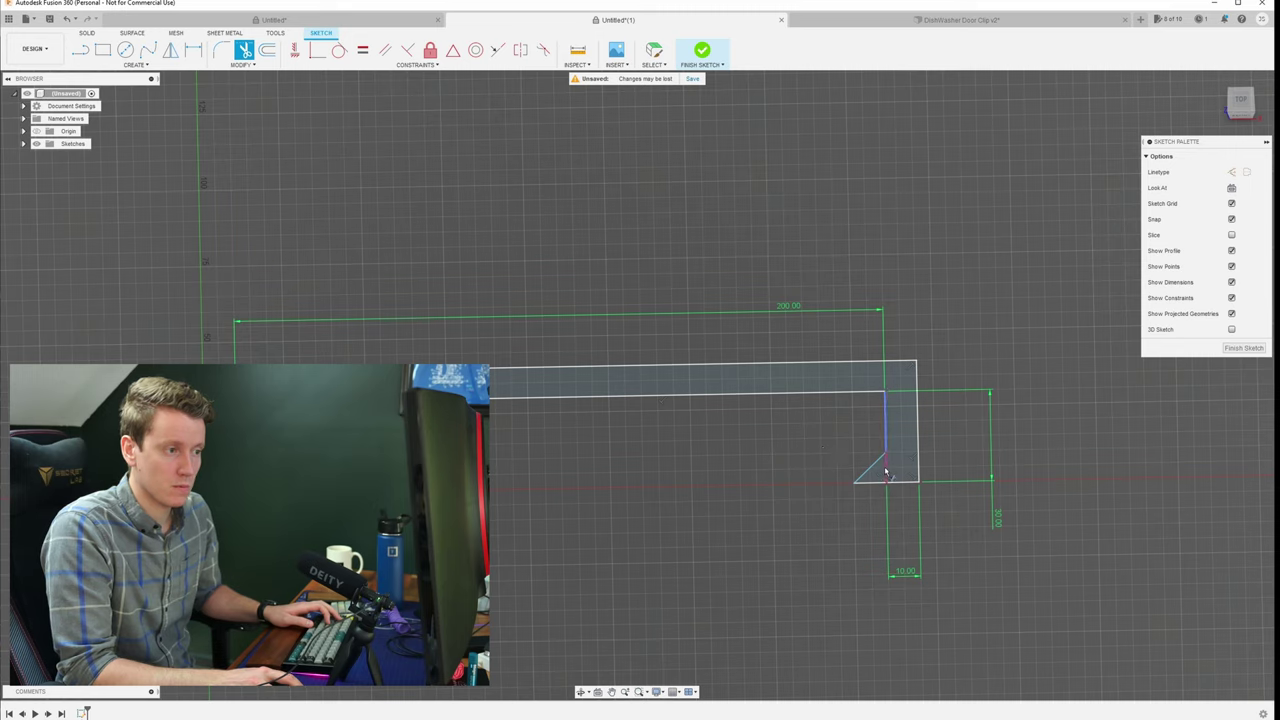
{"action": "left_click", "coordinate": [885, 472]}
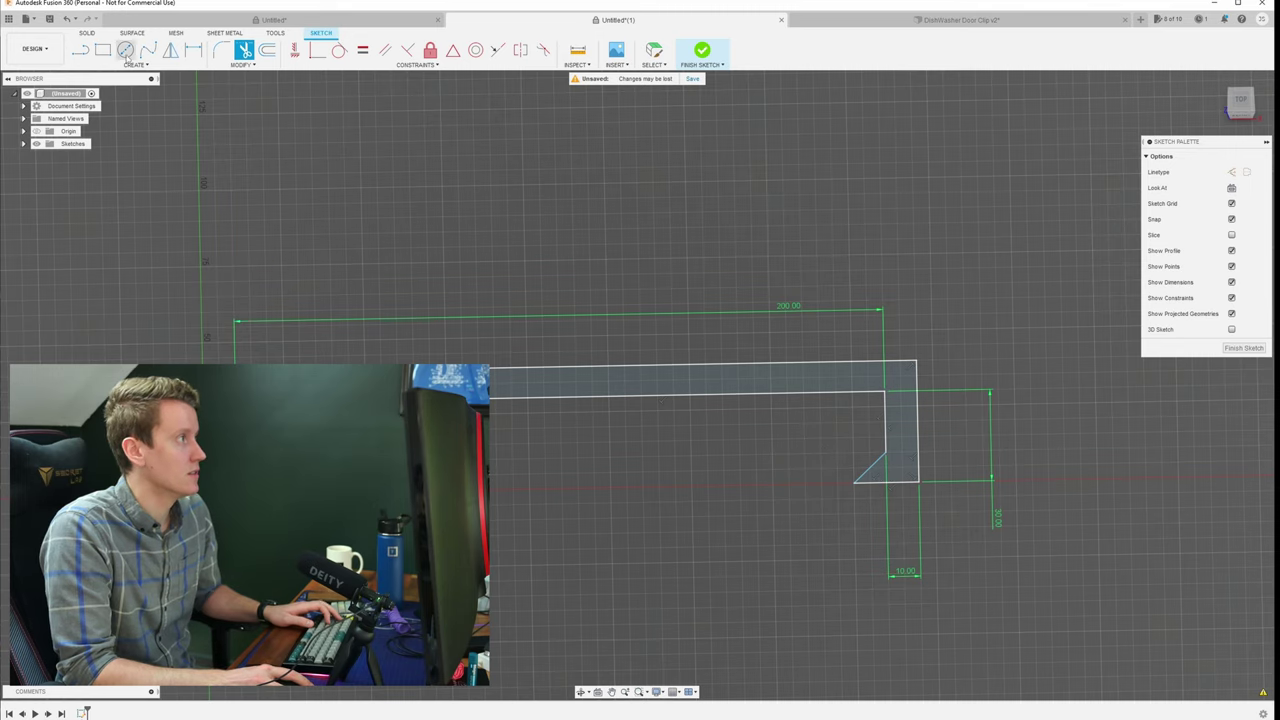
- Dimension the chamfer's height and width to 8 mm each, then finish the sketch
{"action": "left_click", "coordinate": [193, 50]}
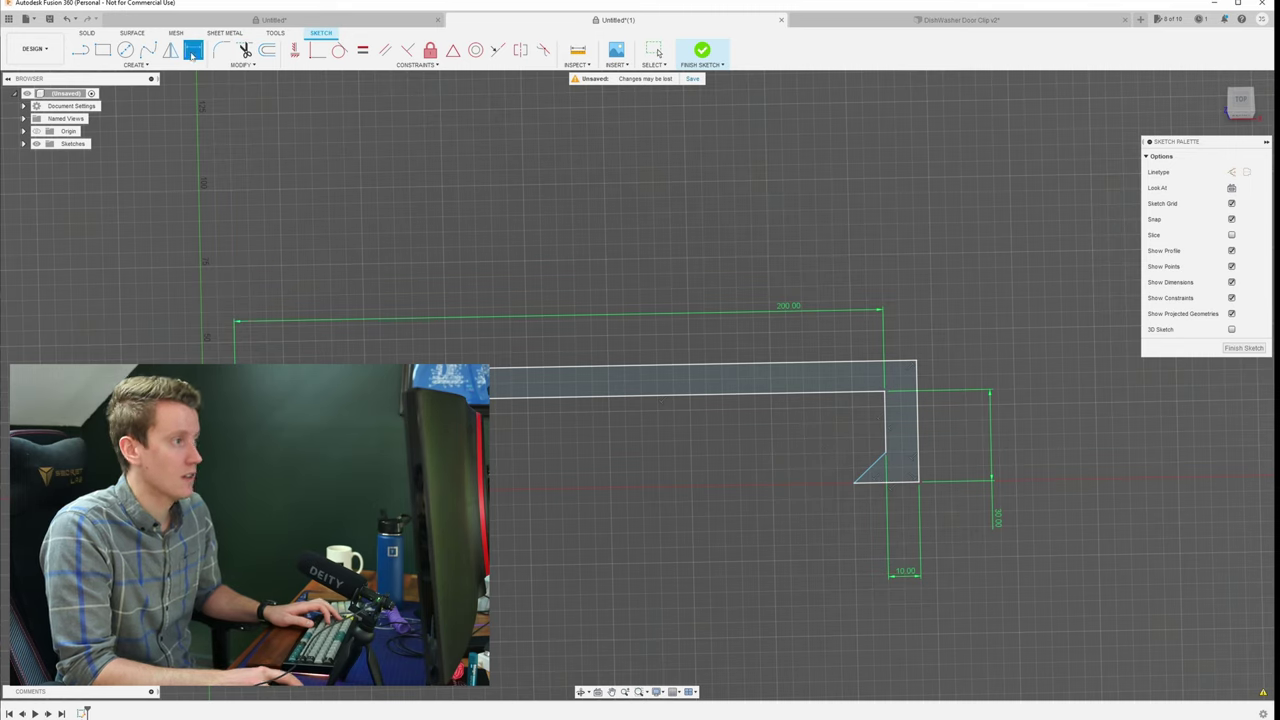
{"action": "left_click", "coordinate": [885, 454]}
{"action": "left_click", "coordinate": [972, 476]}
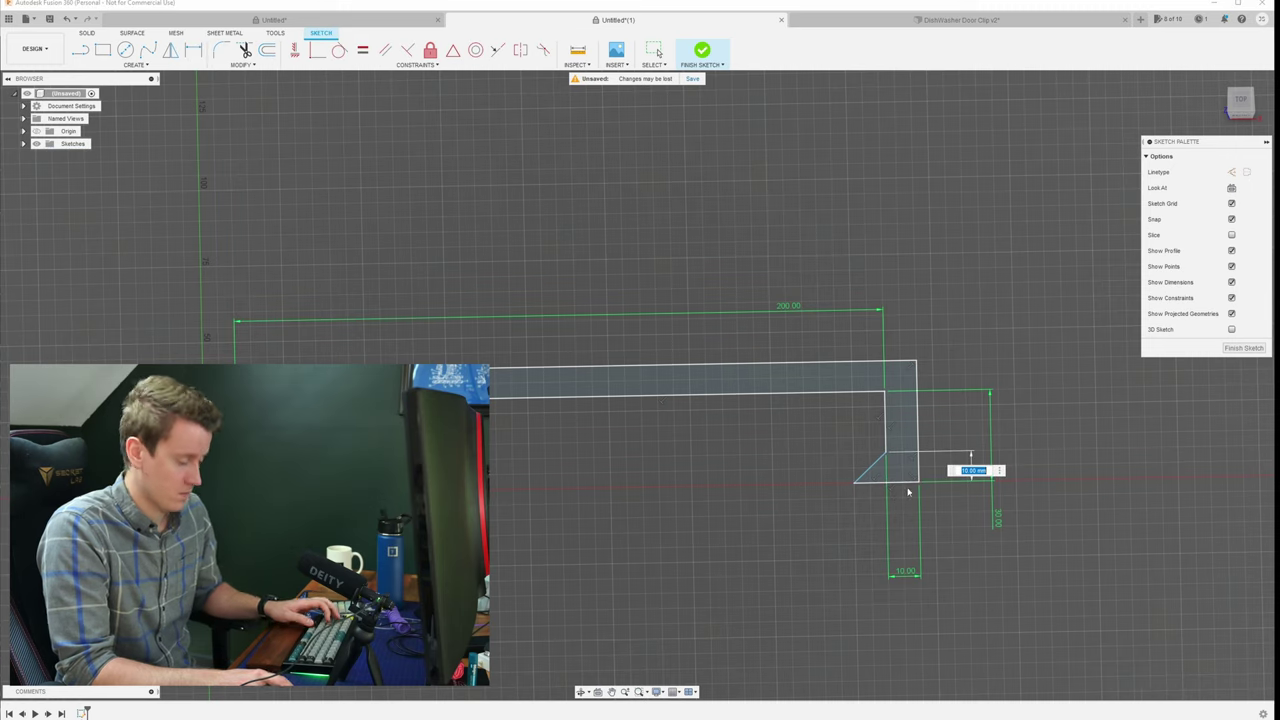
{"action": "type", "text": "8"}
{"action": "key", "text": "Return"}
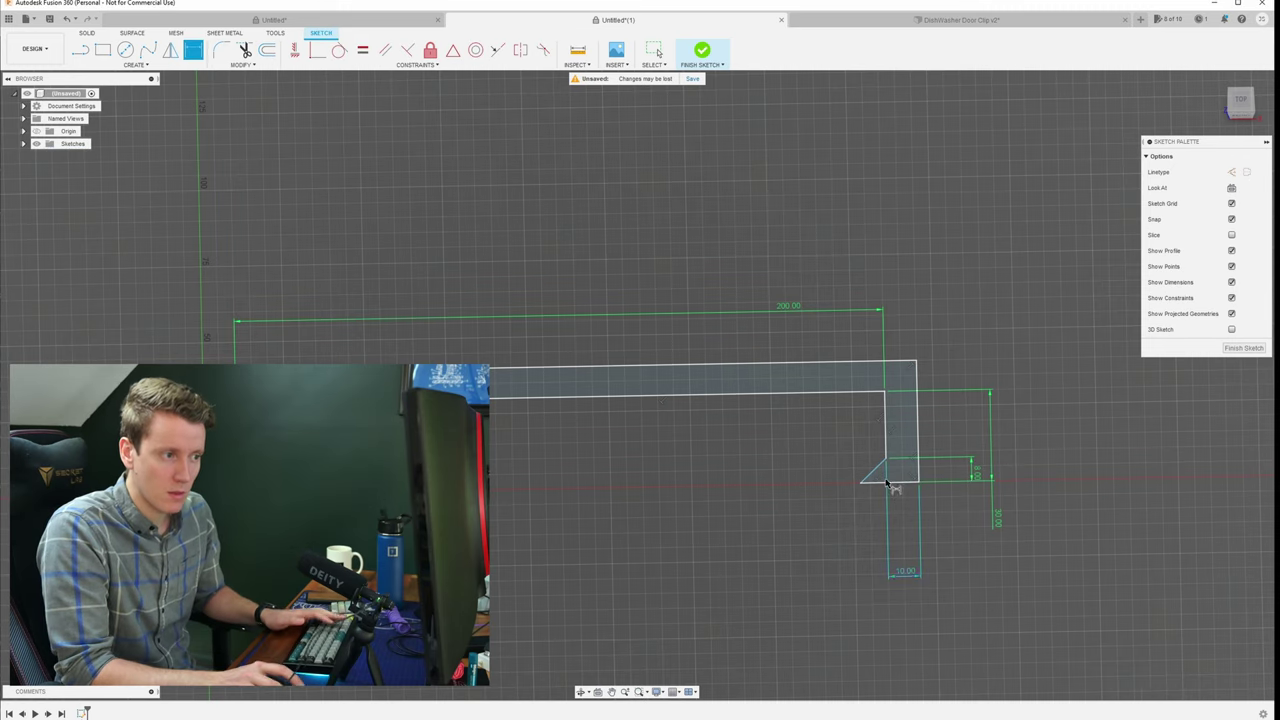
{"action": "left_click", "coordinate": [886, 483]}
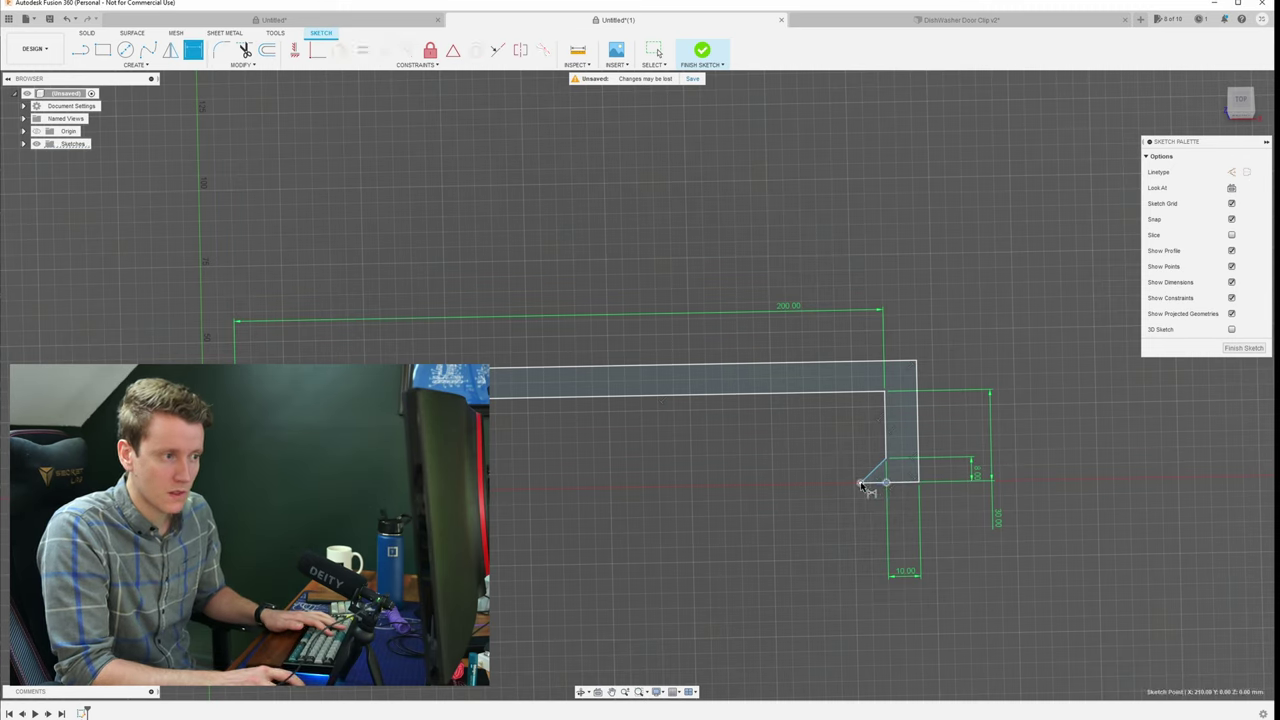
{"action": "left_click", "coordinate": [861, 484]}
{"action": "left_click", "coordinate": [944, 639]}
{"action": "key", "text": "Return"}
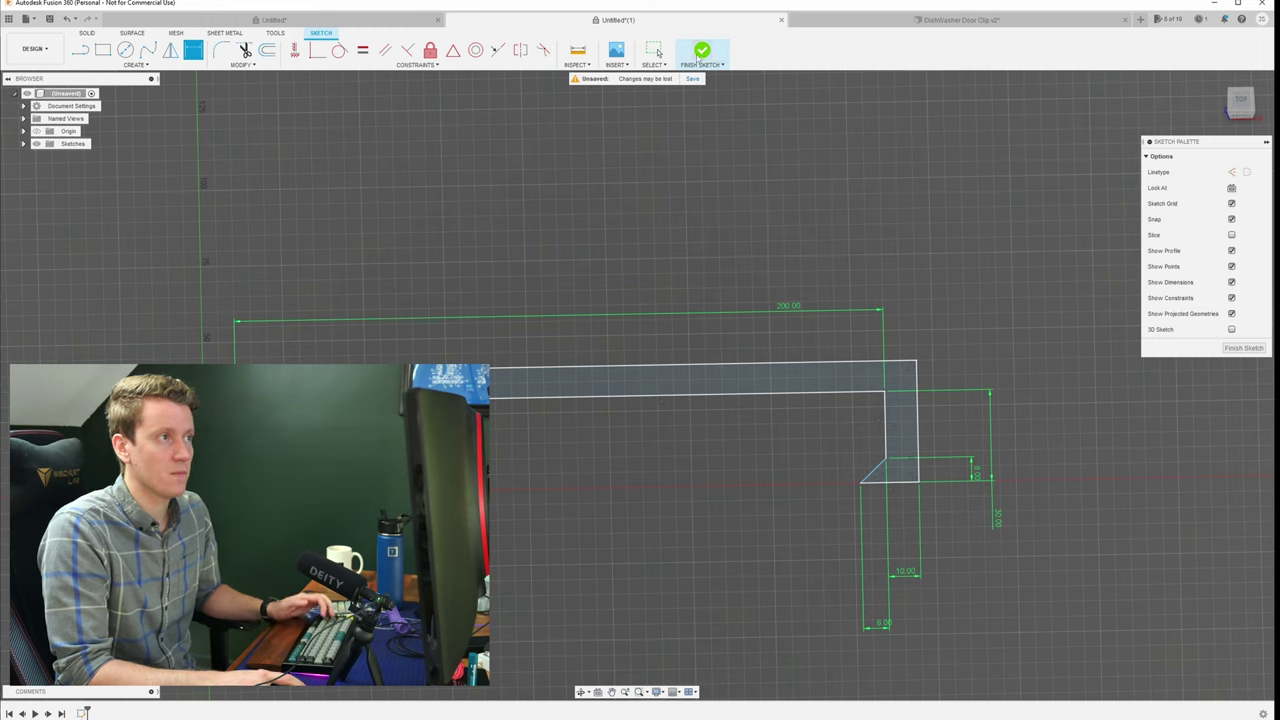
{"action": "left_click", "coordinate": [701, 52]}
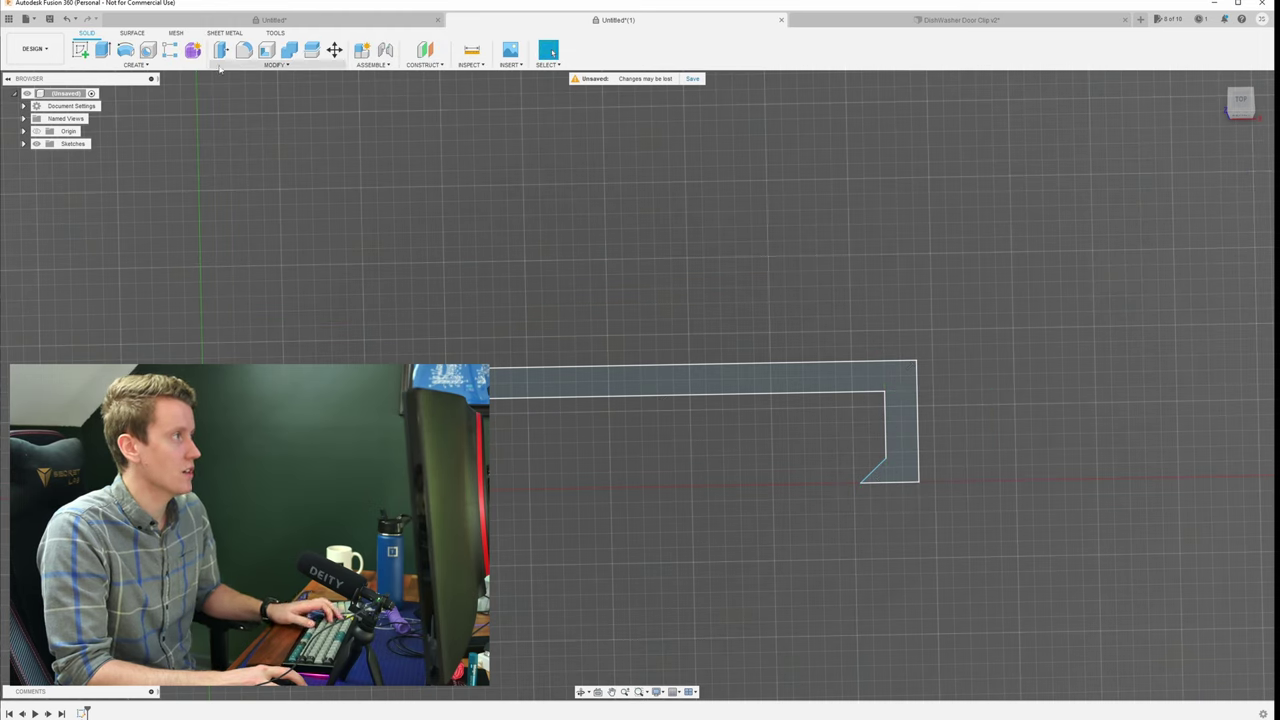
- Press-pull the hooked L profile 30 mm into a solid and view it at an angle
{"action": "key", "text": "q"}
{"action": "left_click", "coordinate": [750, 378]}
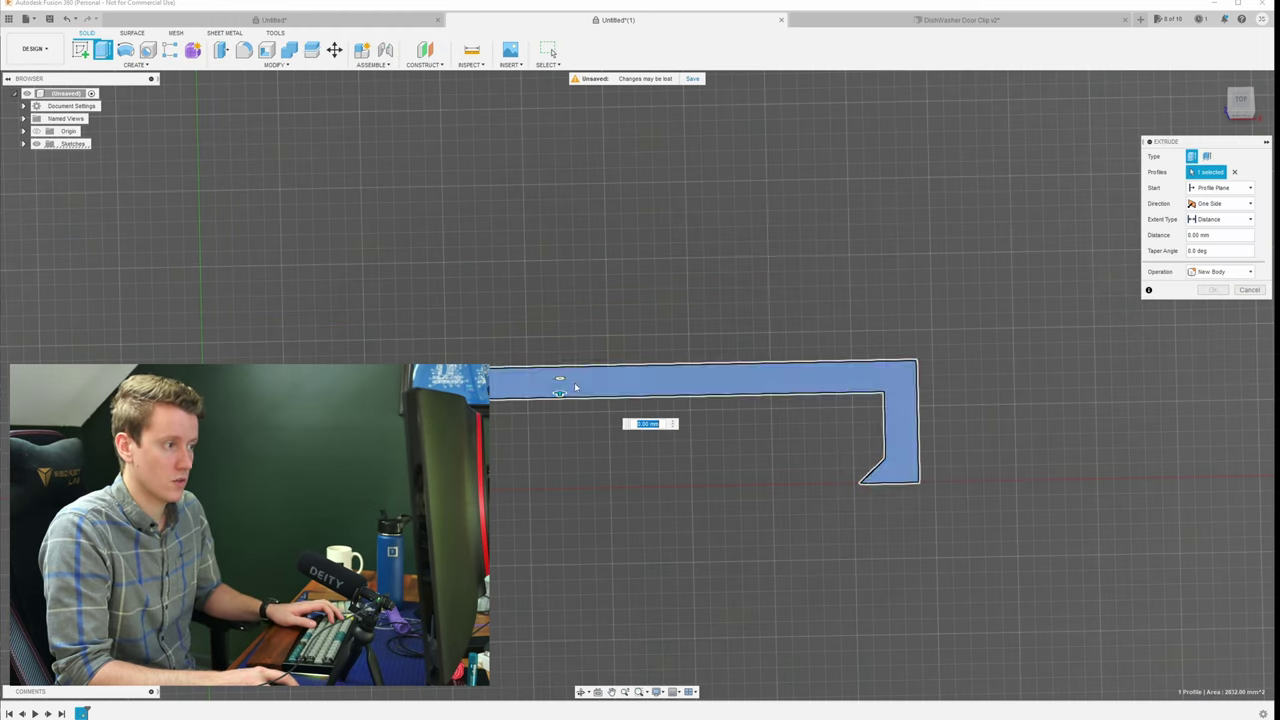
{"action": "type", "text": "30"}
{"action": "key", "text": "Return"}
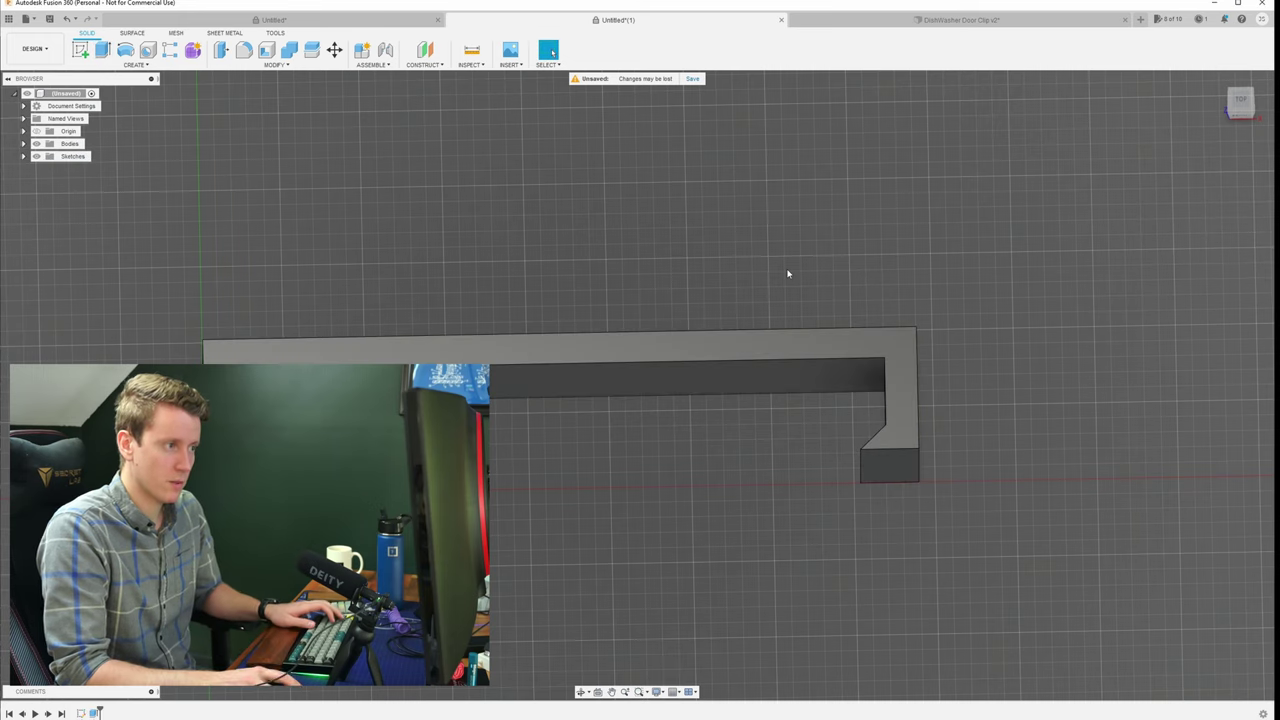
{"action": "middle_click_drag", "start_coordinate": [768, 442], "coordinate": [803, 426], "text": "shift"}
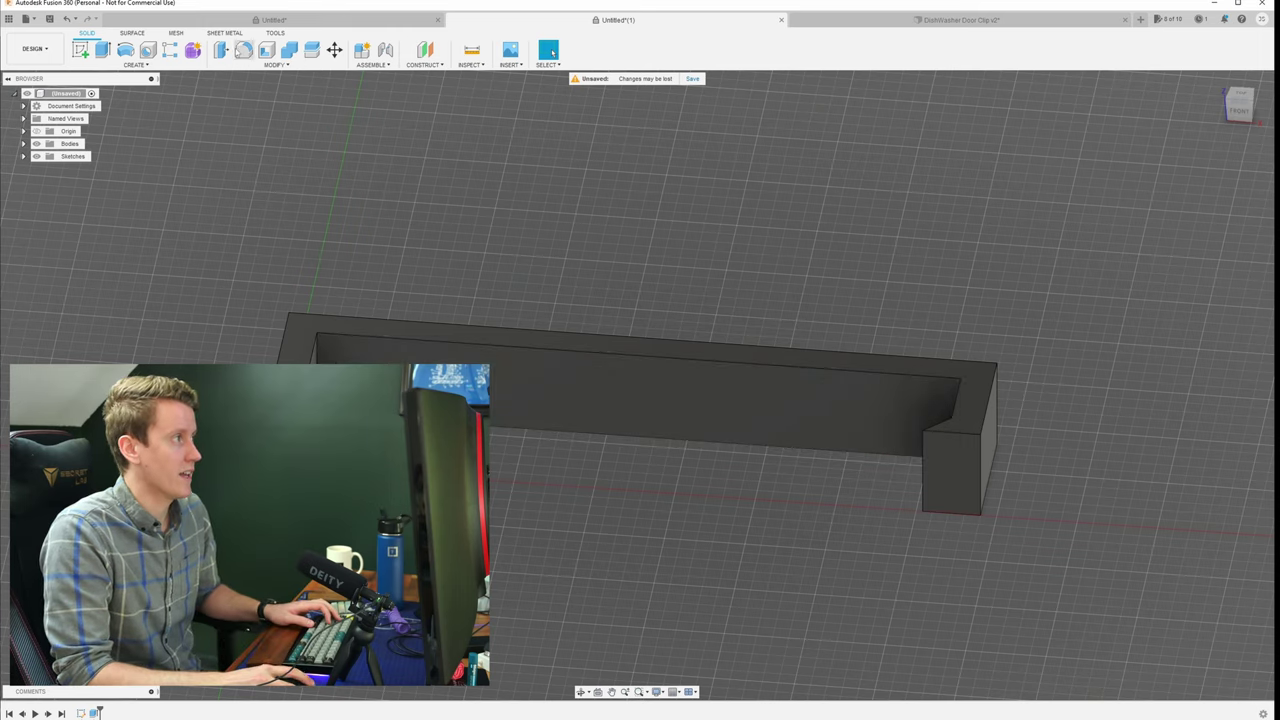
- Fillet the clip's eight vertical corner edges with a 2 mm radius
{"action": "key", "text": "f"}
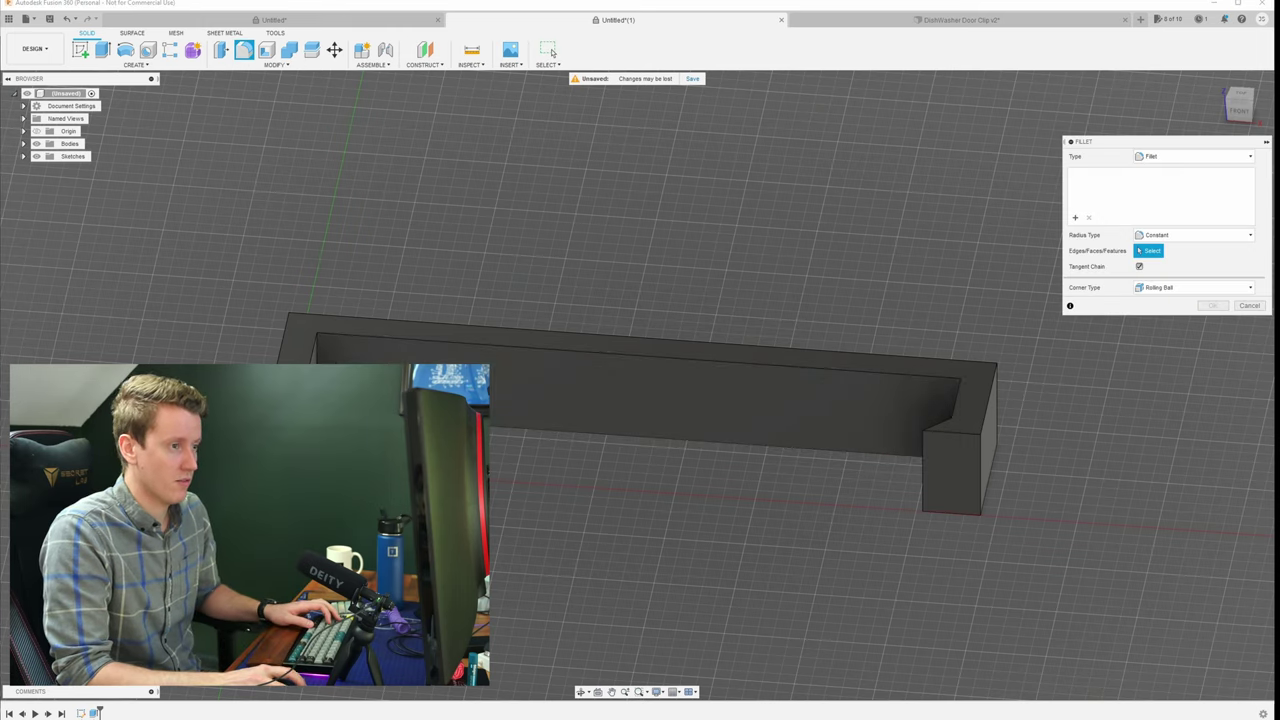
{"action": "left_click", "coordinate": [961, 403]}
{"action": "left_click", "coordinate": [316, 385]}
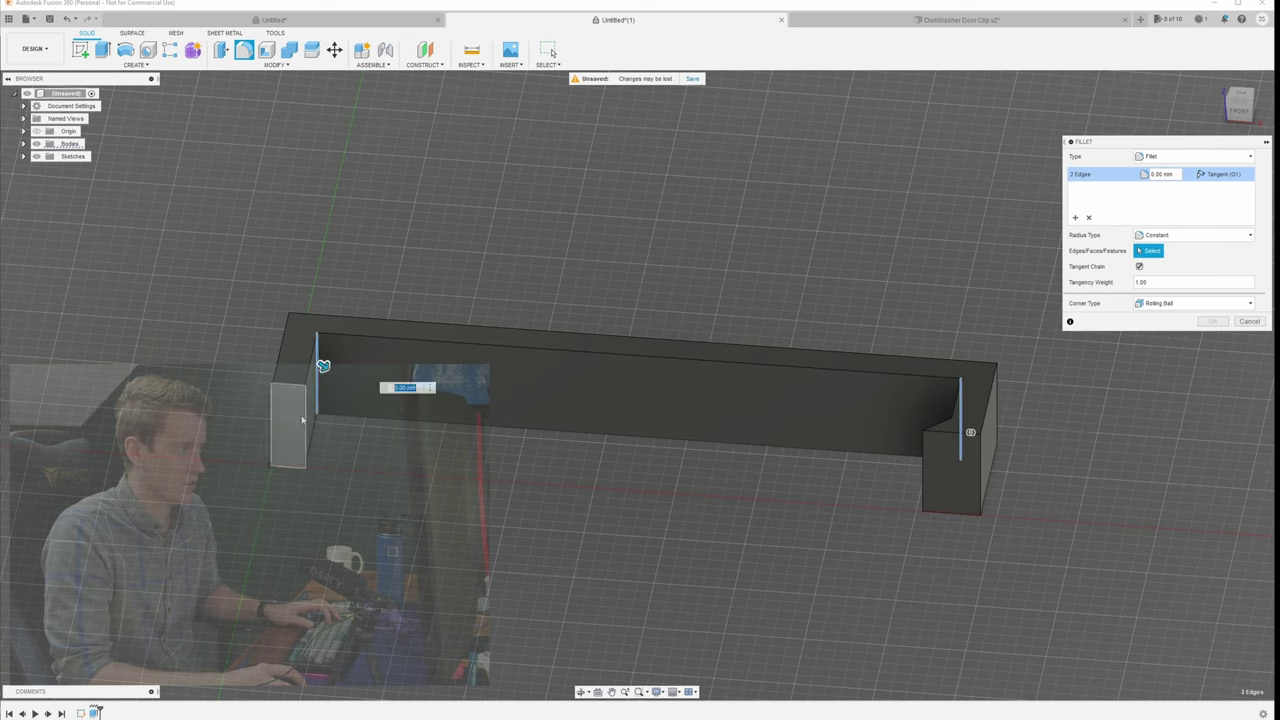
{"action": "left_click", "coordinate": [272, 440]}
{"action": "left_click", "coordinate": [289, 355]}
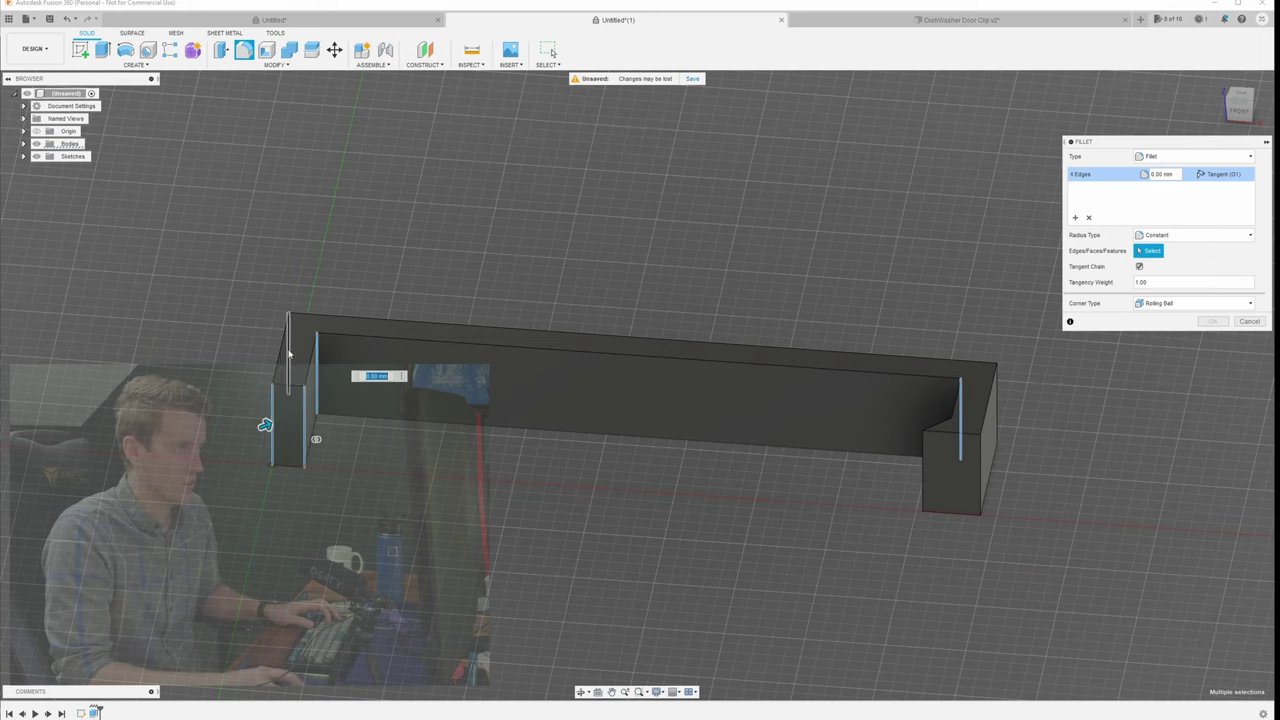
{"action": "left_click", "coordinate": [981, 469]}
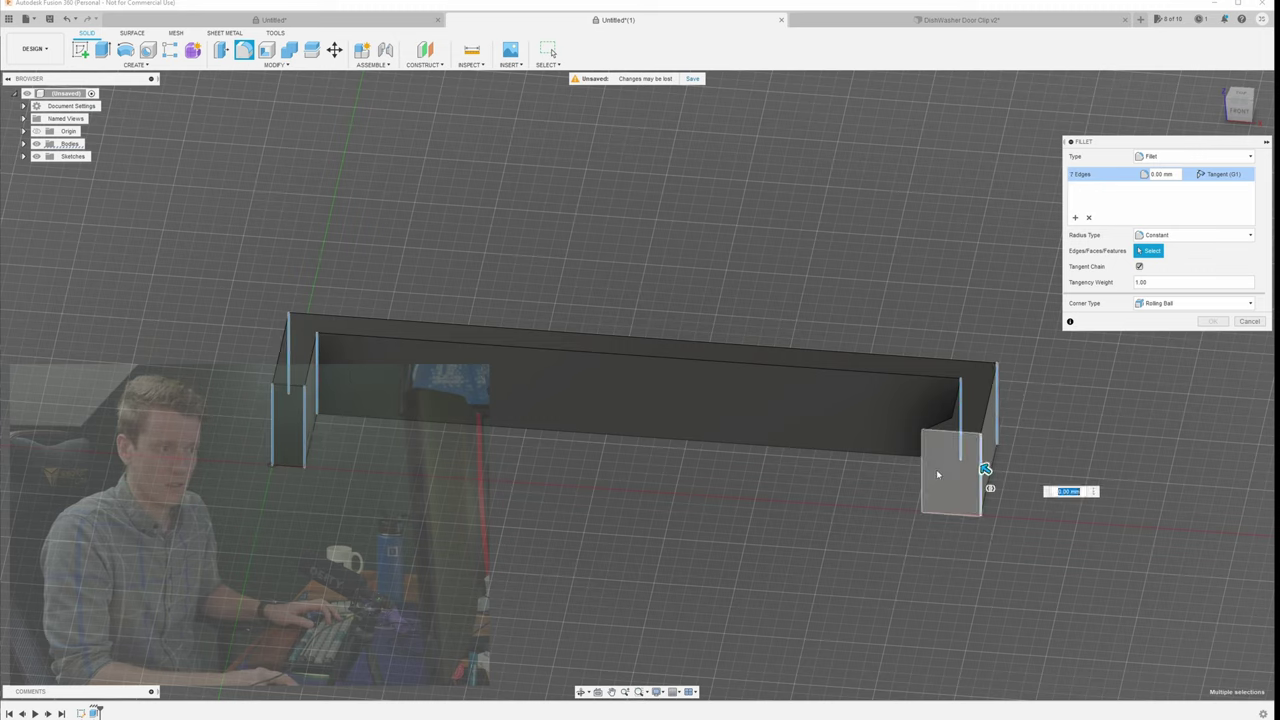
{"action": "left_click", "coordinate": [922, 470]}
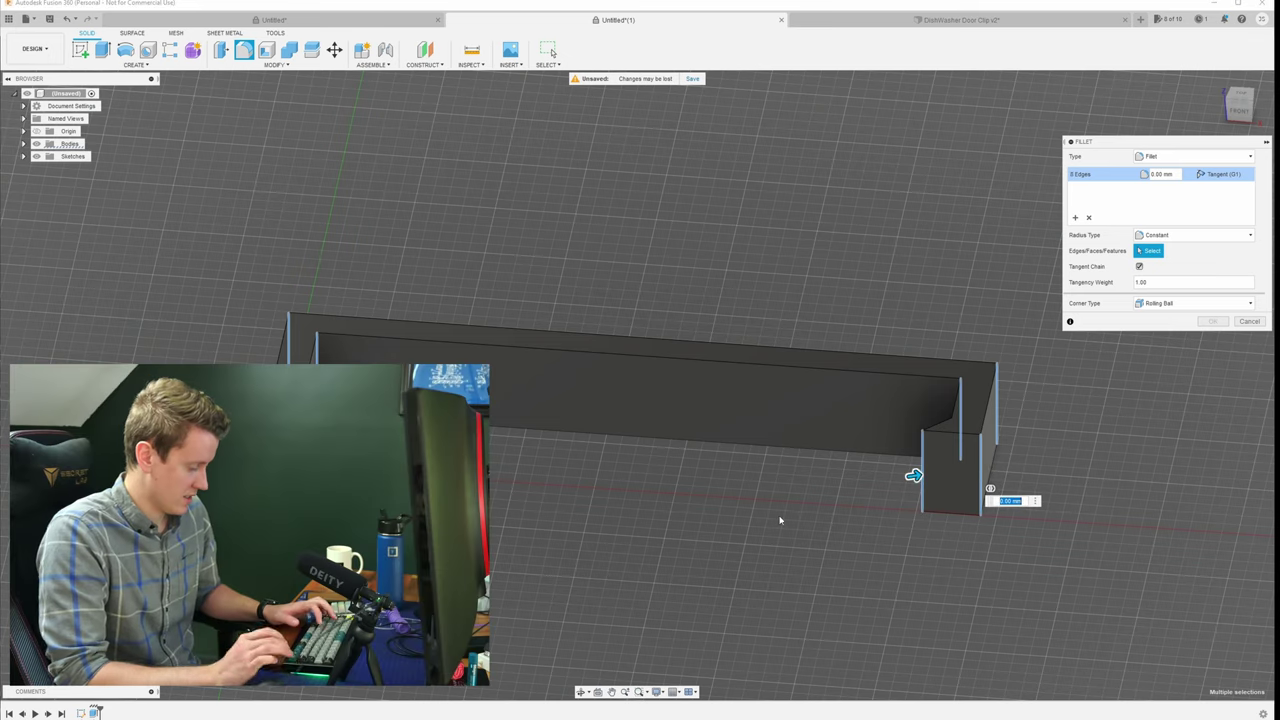
{"action": "key", "text": "Escape"}
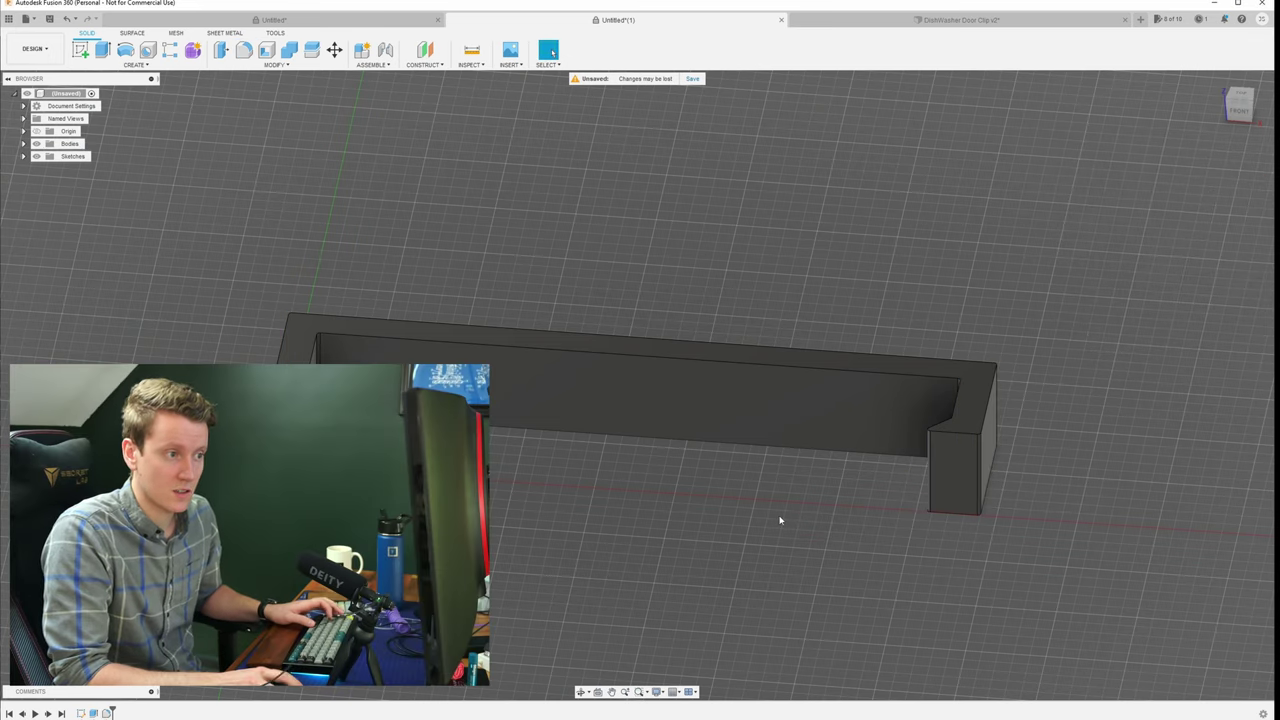
{"action": "scroll", "coordinate": [550, 491], "scroll_direction": "up", "scroll_amount": 2}
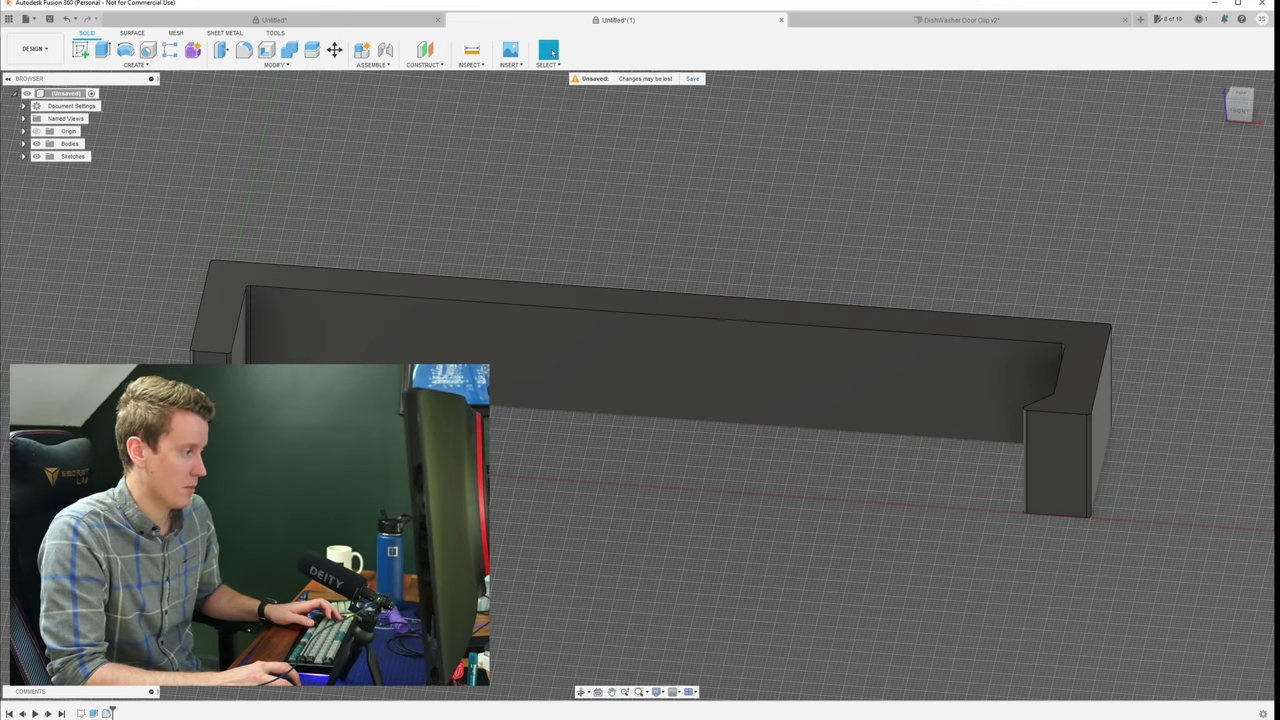
{"action": "double_click", "coordinate": [1015, 461]}
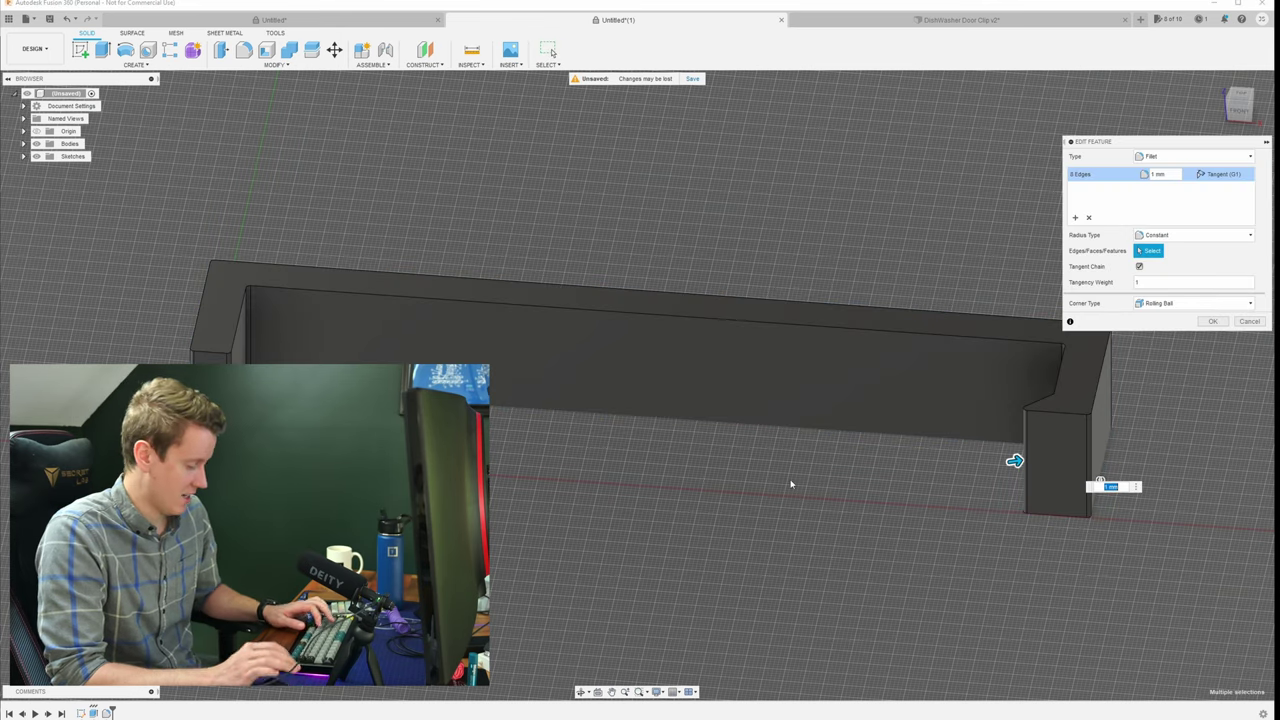
{"action": "type", "text": "2"}
{"action": "key", "text": "Return"}
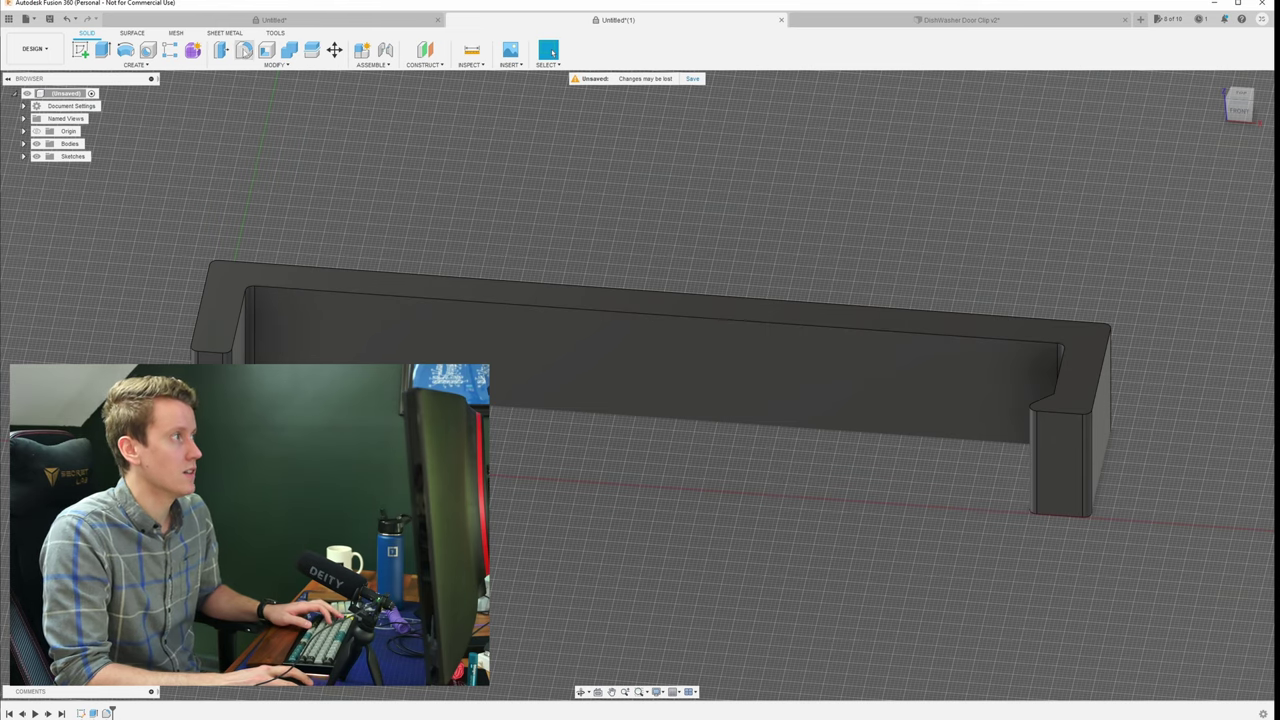
- Fillet the edge loops of both faces around the body
{"action": "left_click", "coordinate": [244, 50]}
{"action": "left_click", "coordinate": [341, 292]}
{"action": "left_click", "coordinate": [341, 292]}
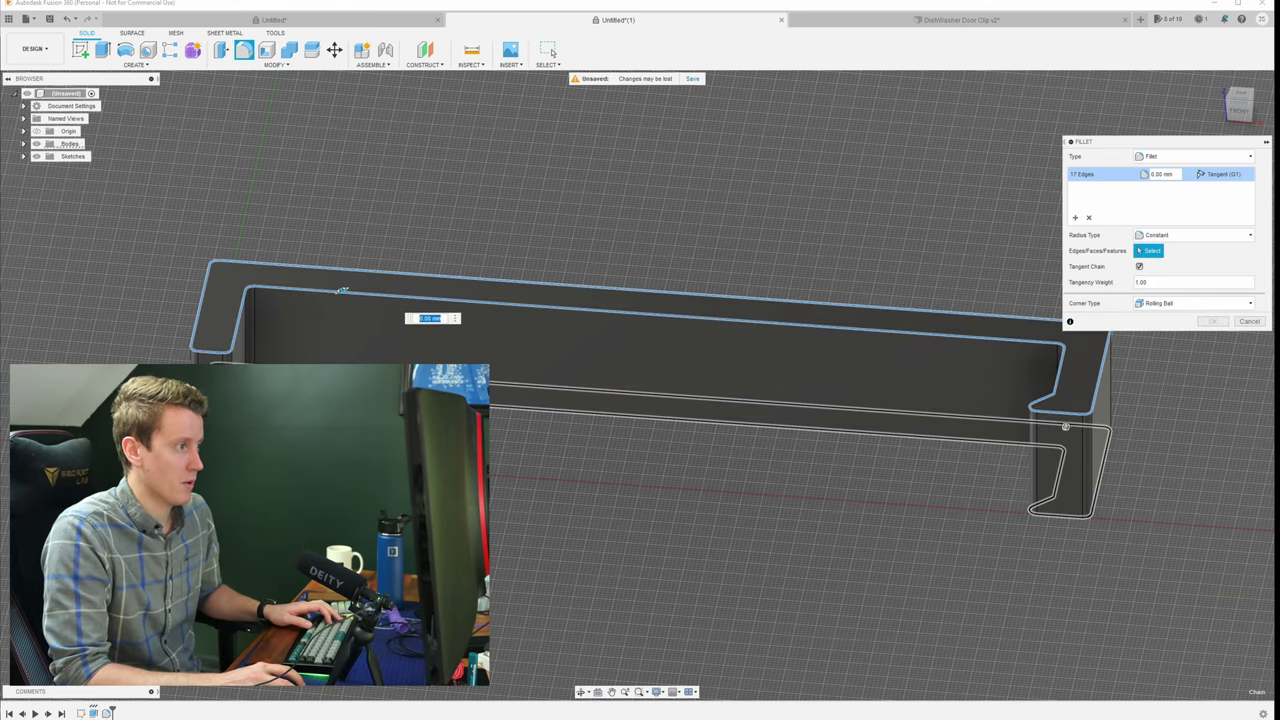
{"action": "key", "text": "Escape"}
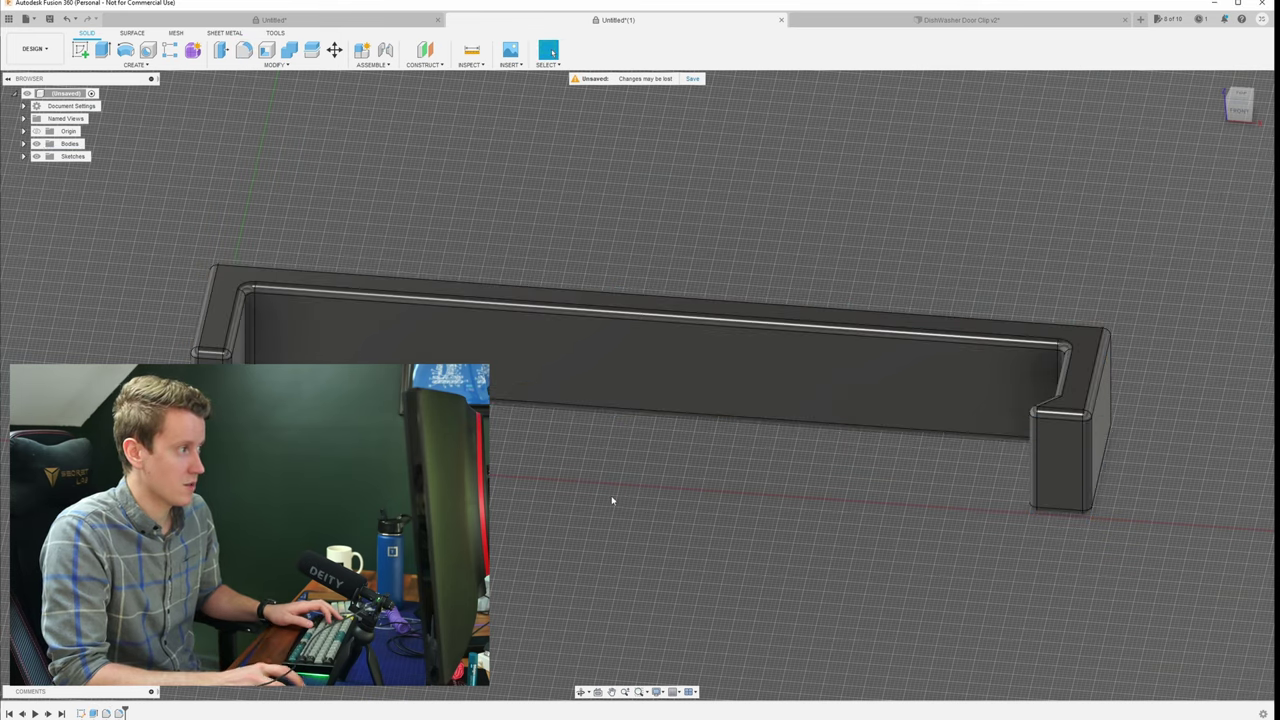
{"action": "key", "text": "p"}
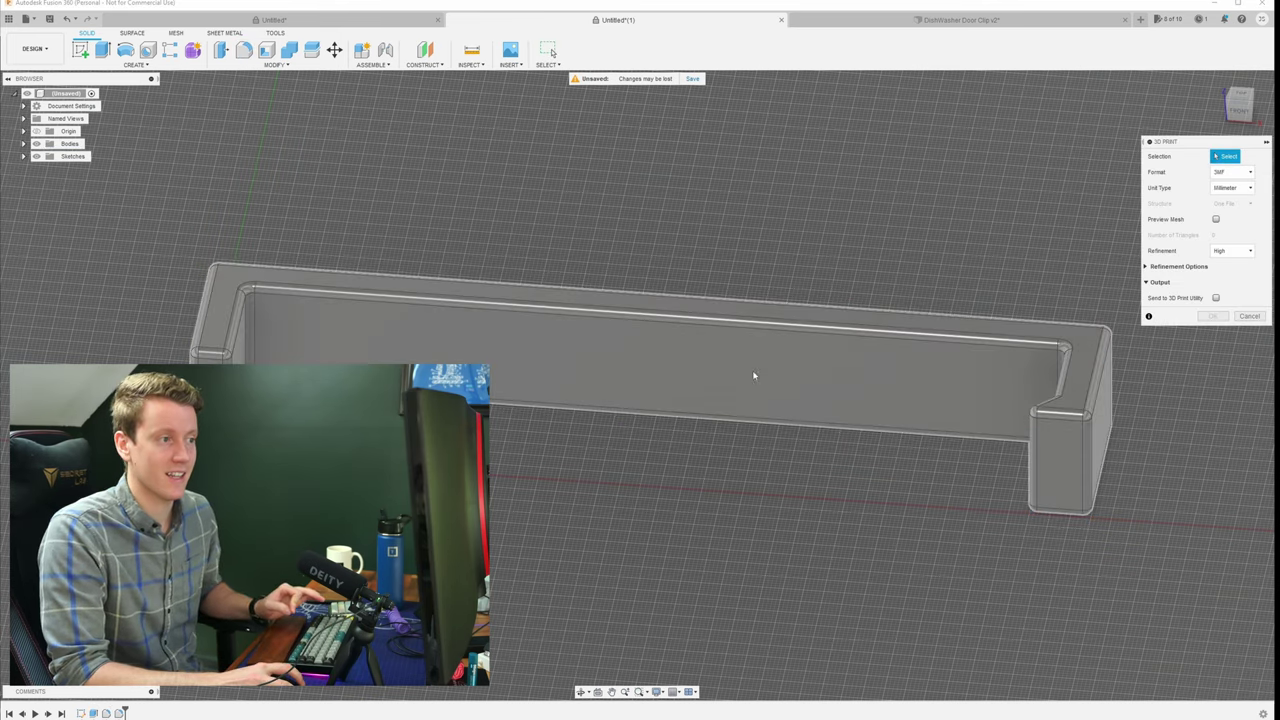
- Export the clip body as 3MF, then select all models on Cura's build plate
{"action": "left_click", "coordinate": [722, 381]}
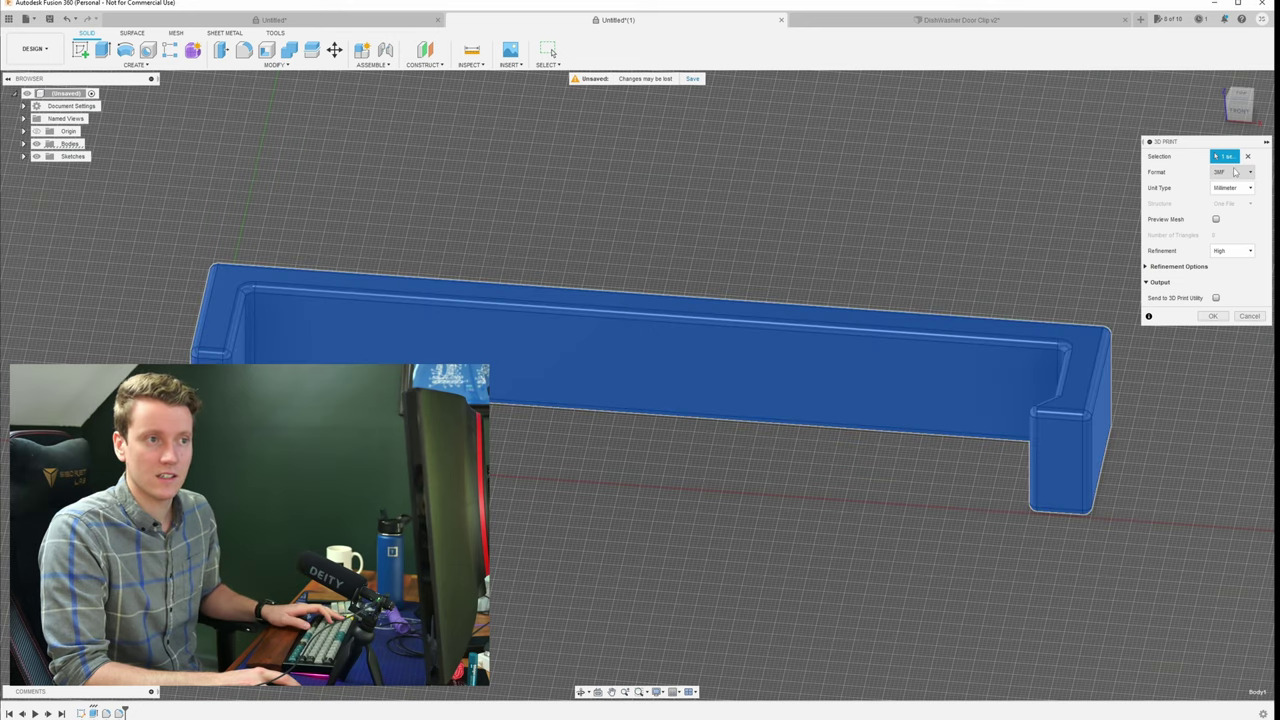
{"action": "left_click", "coordinate": [1212, 316]}
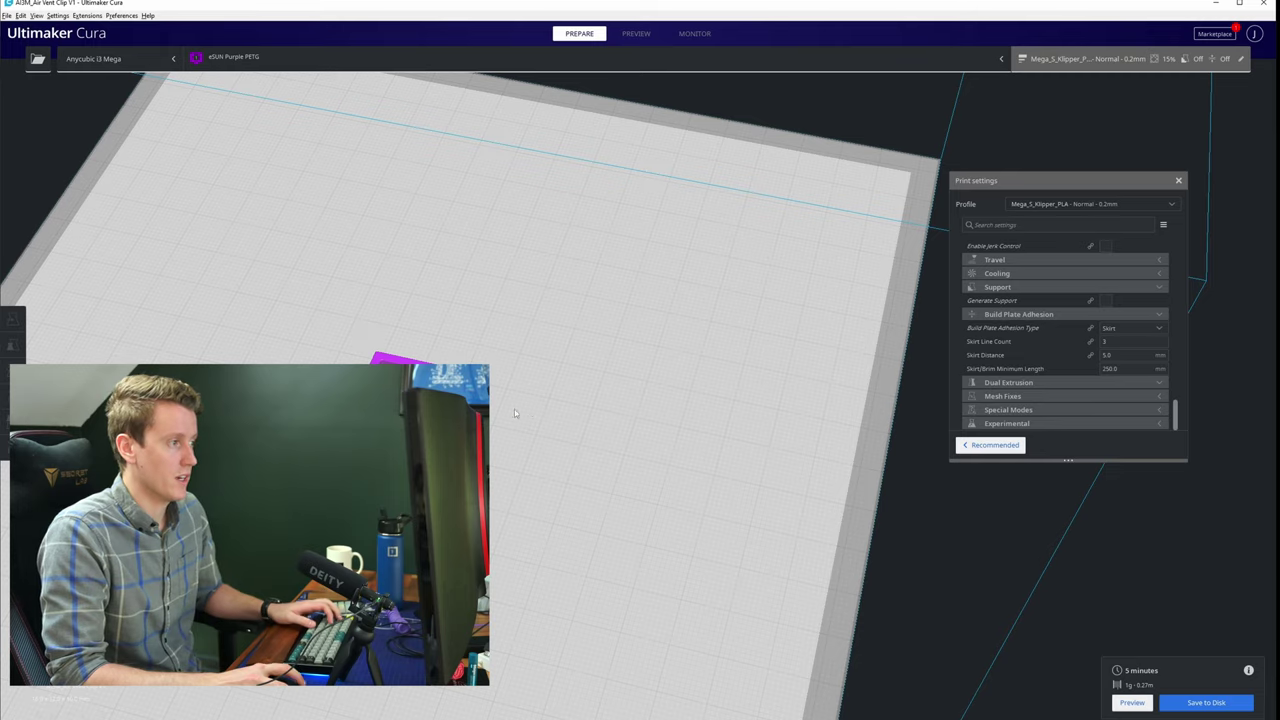
{"action": "key", "text": "ctrl+a"}
- Replace the old clip with the new one and rotate it about 45° diagonally on the plate
{"action": "key", "text": "Delete"}
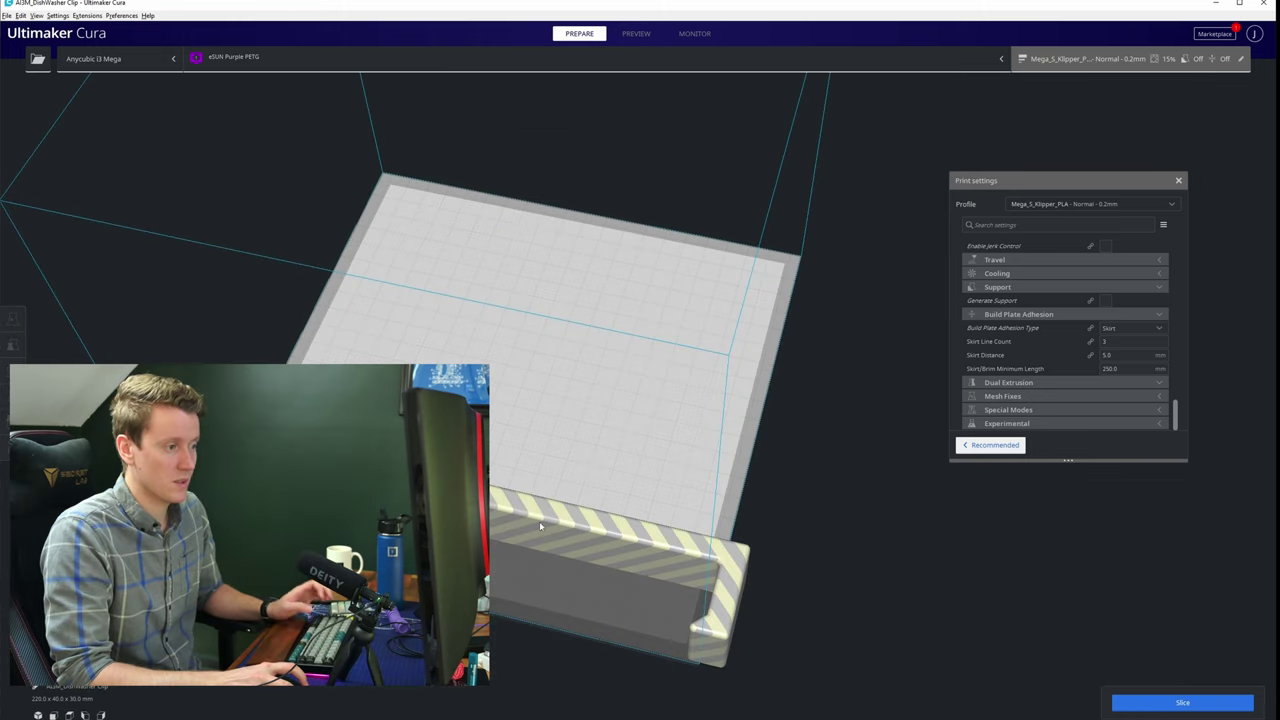
{"action": "left_click", "coordinate": [545, 543]}
{"action": "key", "text": "ctrl+r"}
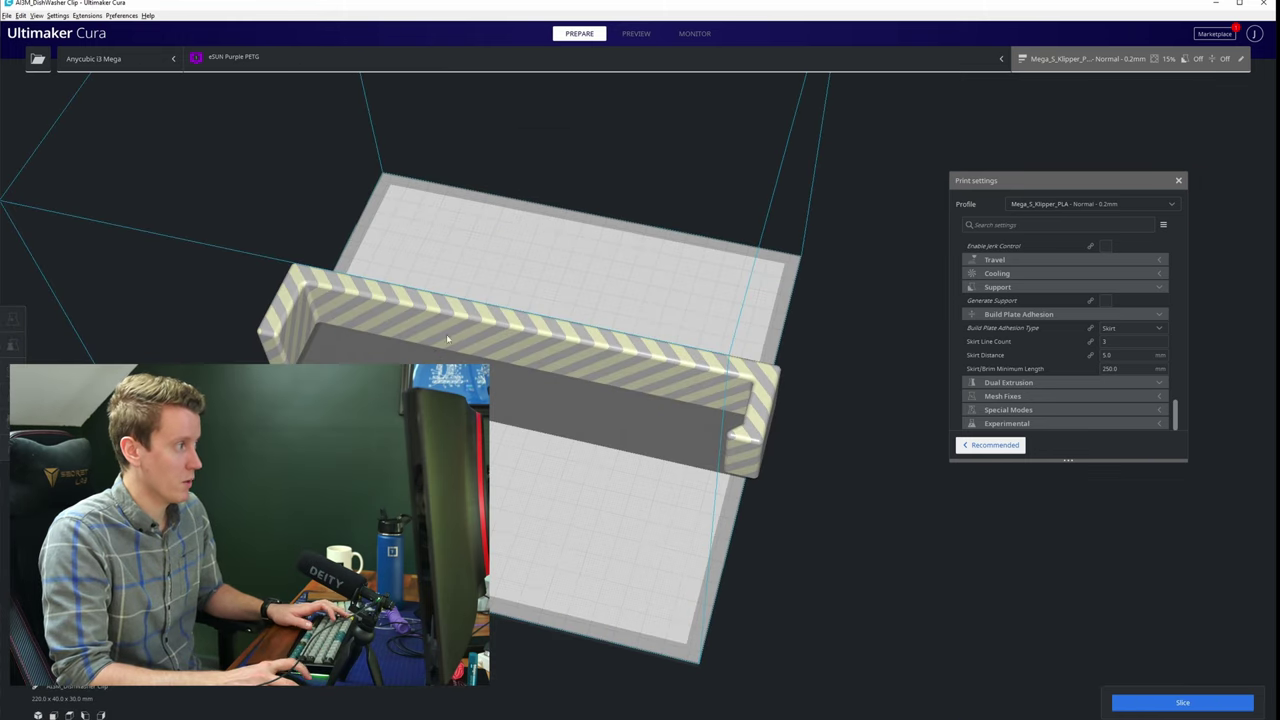
{"action": "key", "text": "r"}
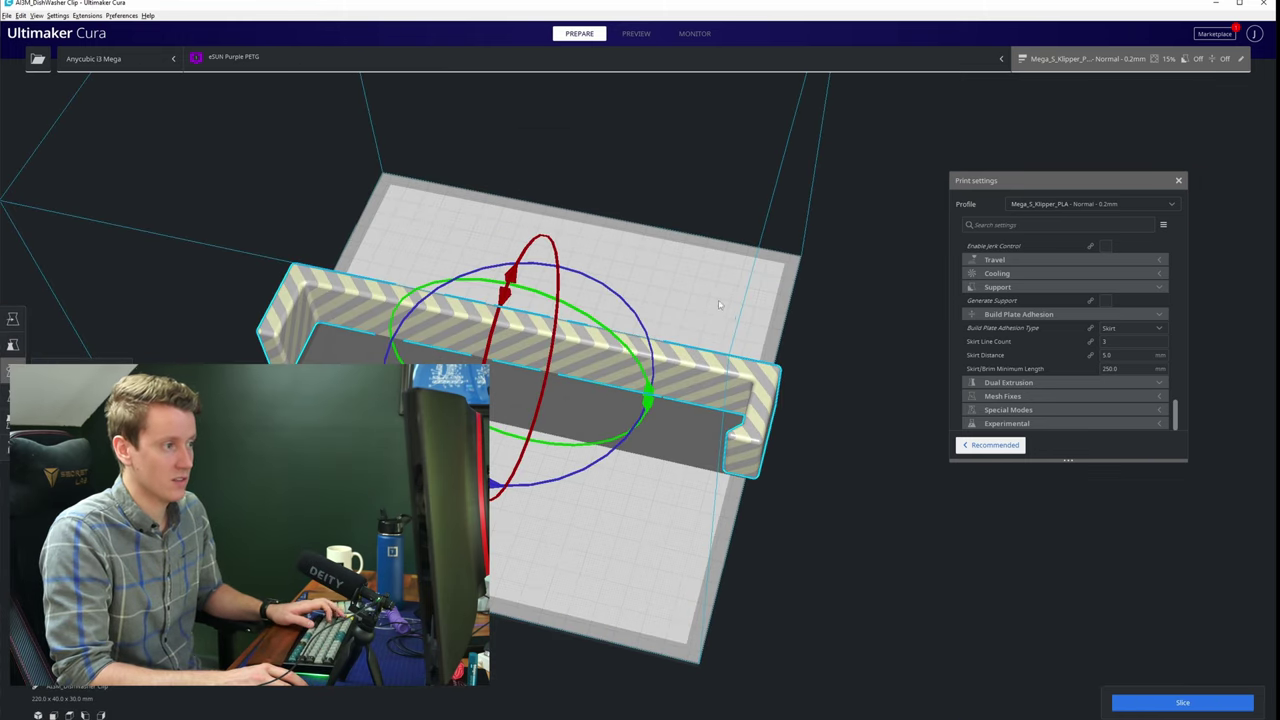
{"action": "right_click_drag", "start_coordinate": [718, 304], "coordinate": [650, 260]}
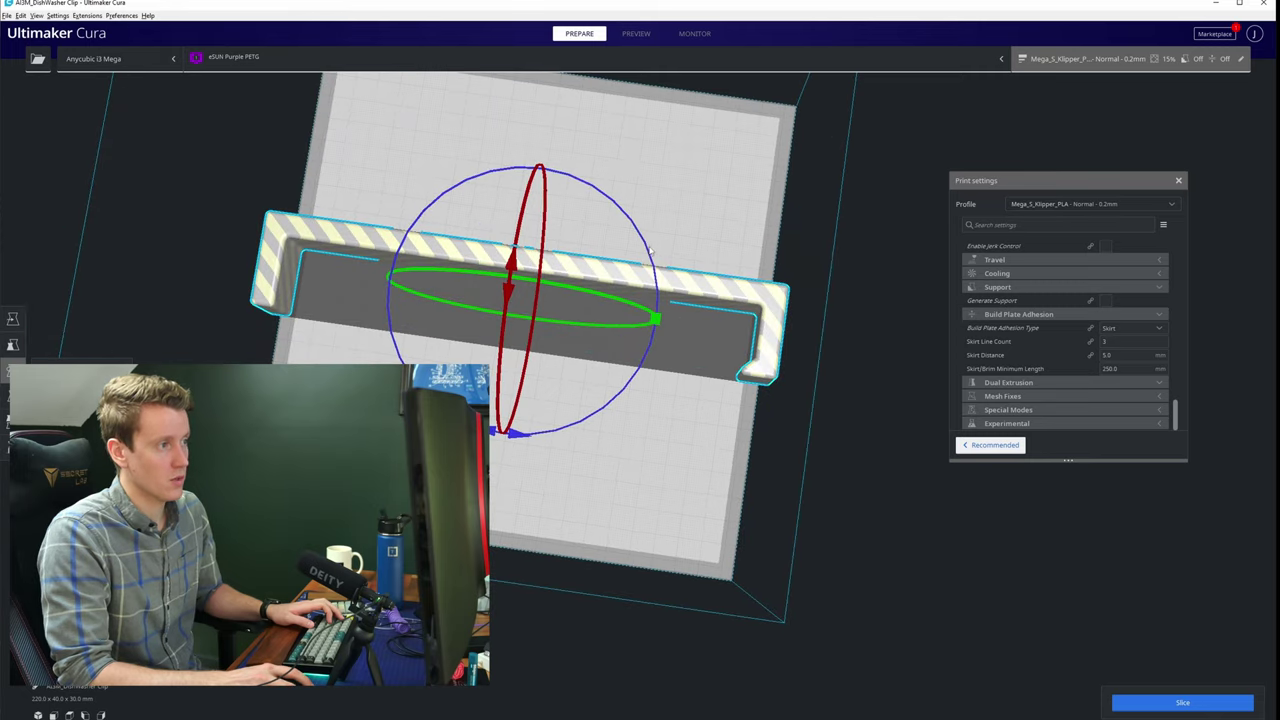
{"action": "left_click_drag", "start_coordinate": [650, 253], "coordinate": [651, 420]}
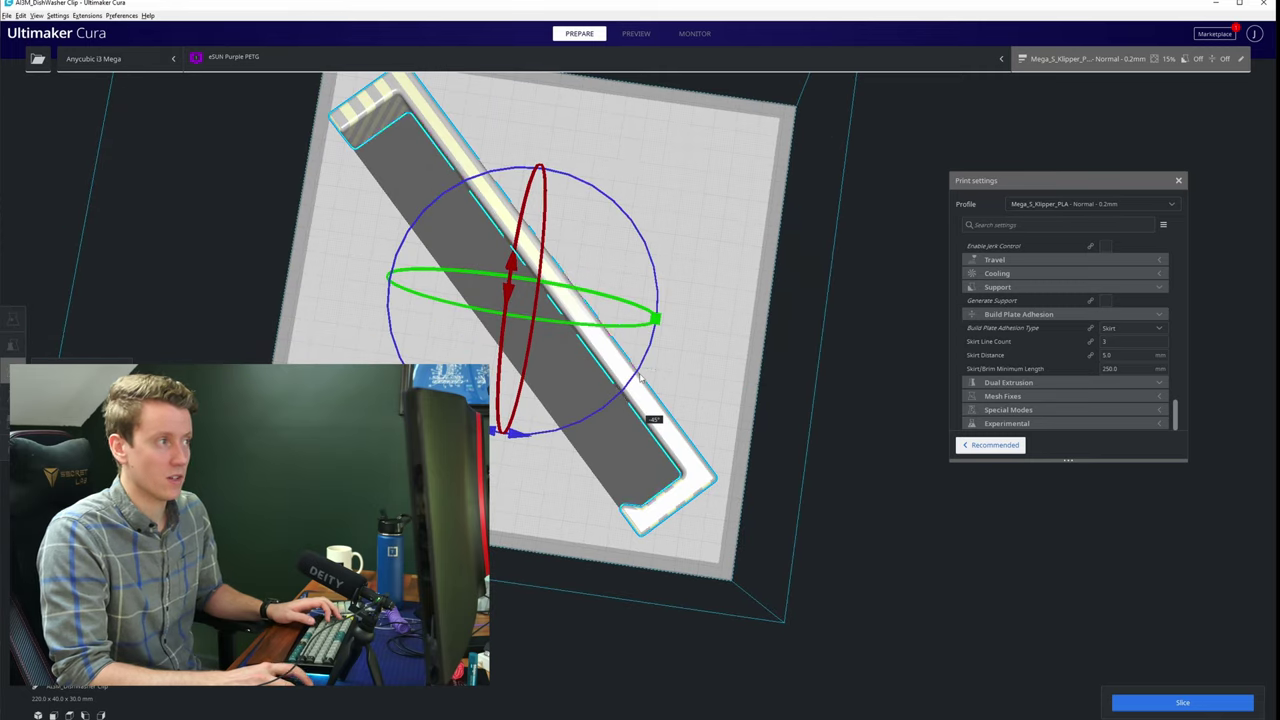
{"action": "left_click", "coordinate": [13, 319]}
{"action": "right_click_drag", "start_coordinate": [505, 284], "coordinate": [928, 398]}
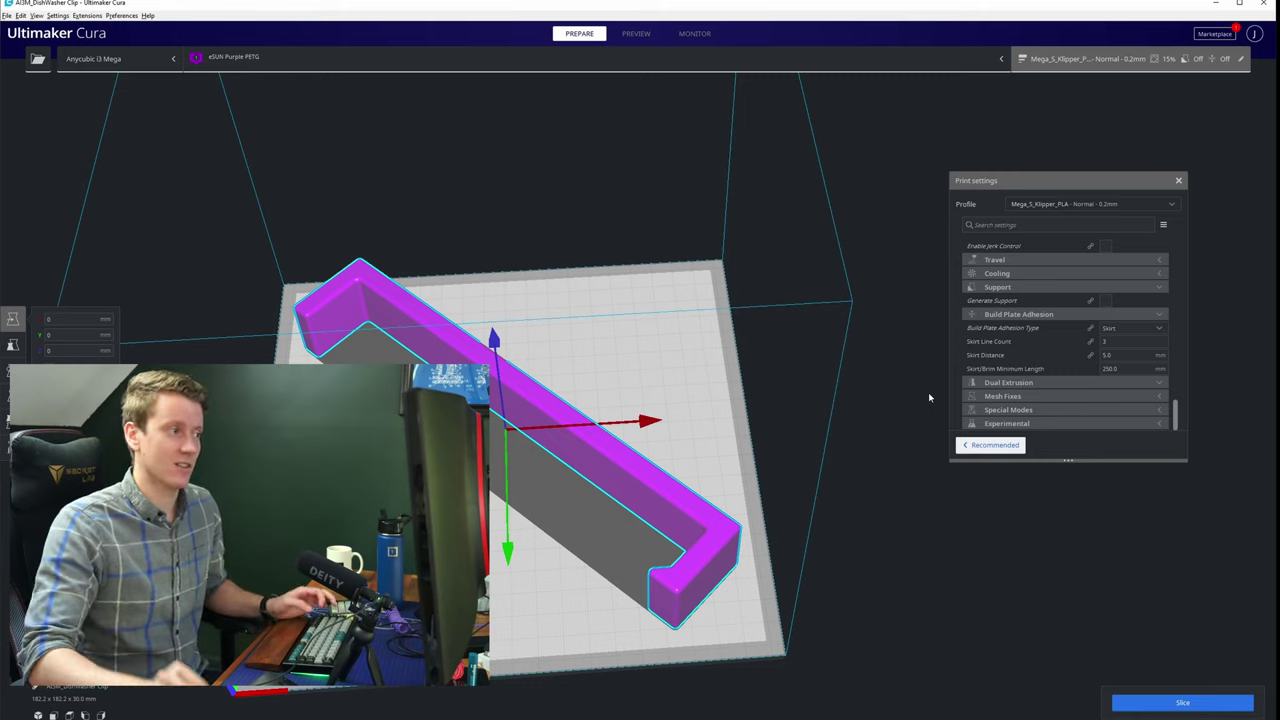
- Set infill density to 5, print speed to 150 mm/s and initial layer speed to 50 mm/s
{"action": "scroll", "coordinate": [1060, 330], "scroll_direction": "up", "scroll_amount": 10}
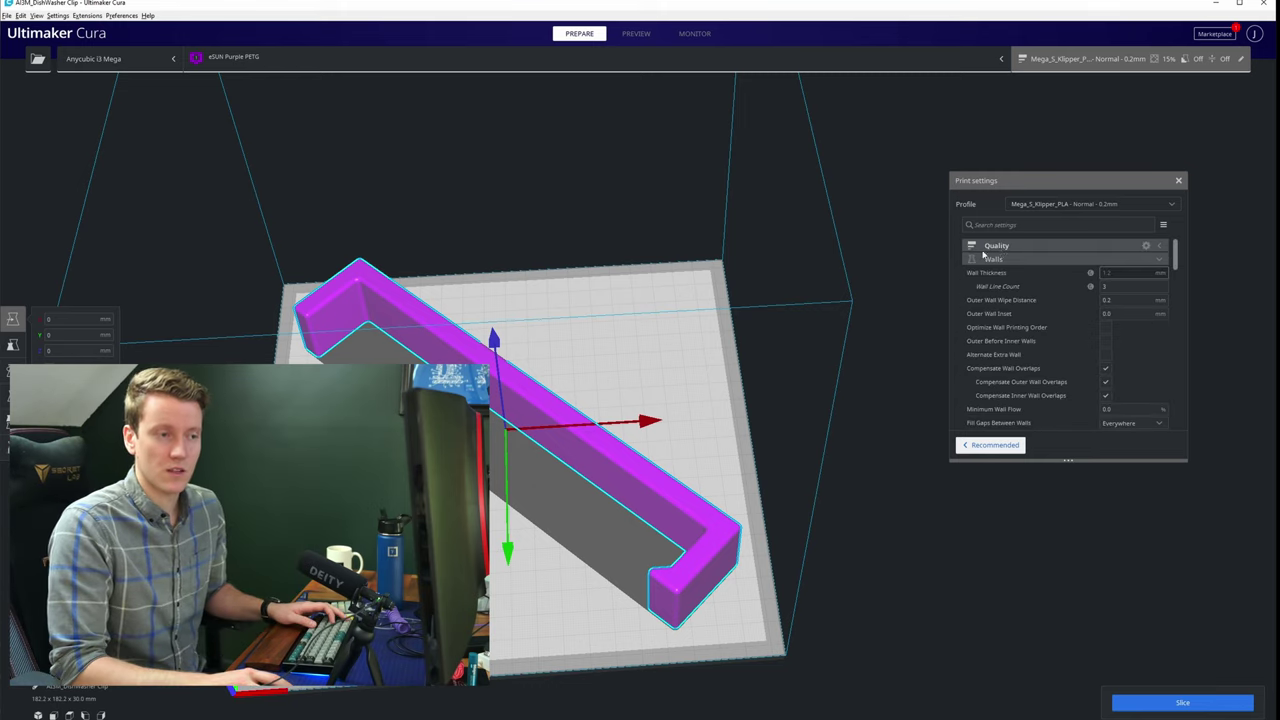
{"action": "left_click", "coordinate": [1140, 286]}
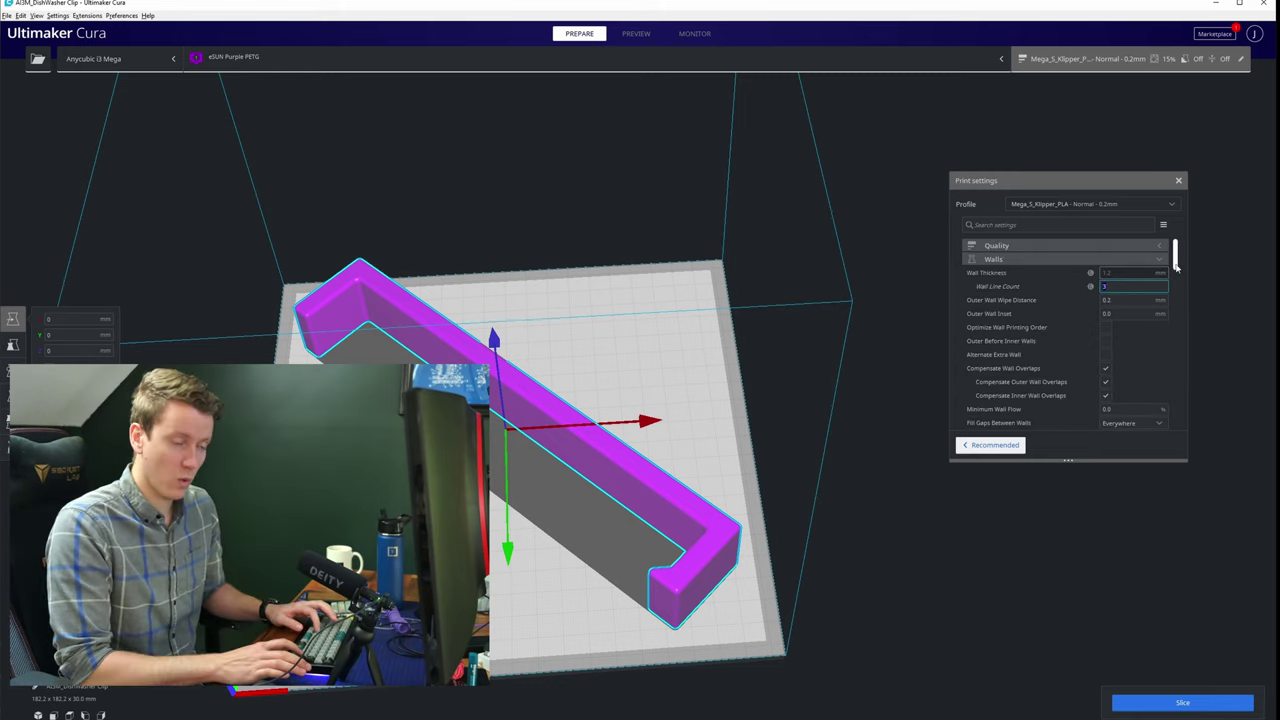
{"action": "left_click", "coordinate": [1162, 259]}
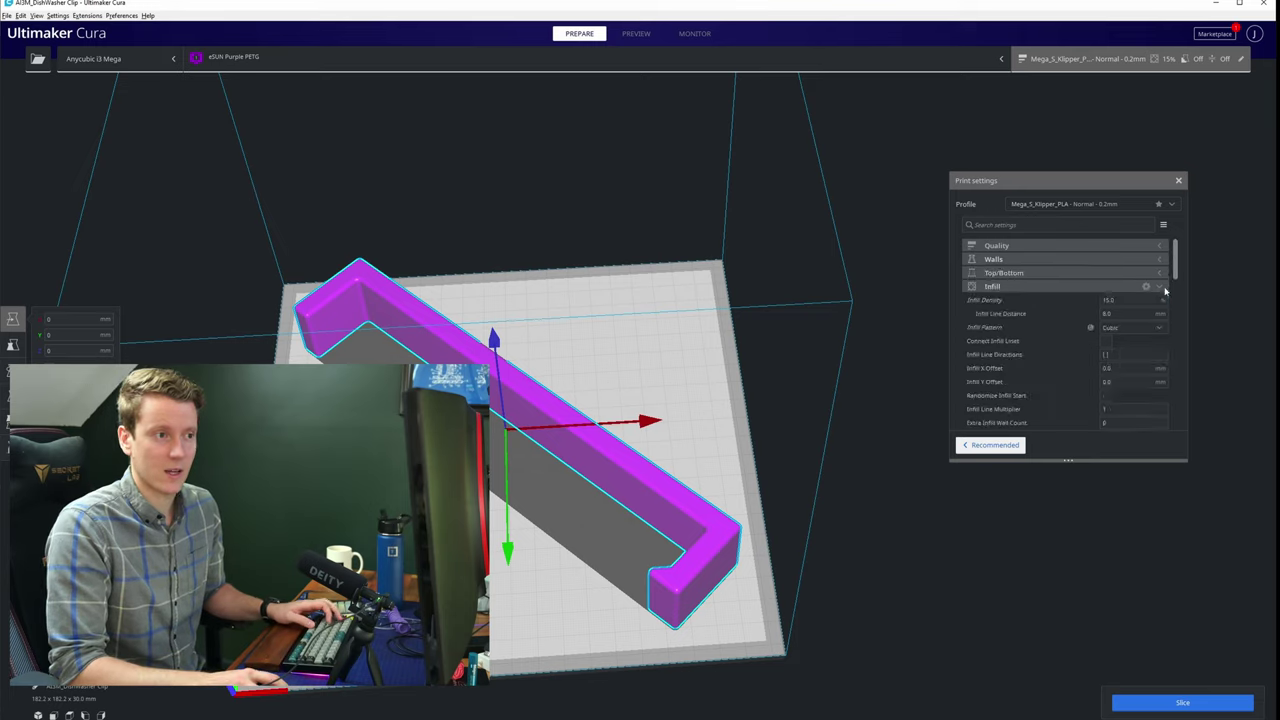
{"action": "left_click", "coordinate": [1130, 299]}
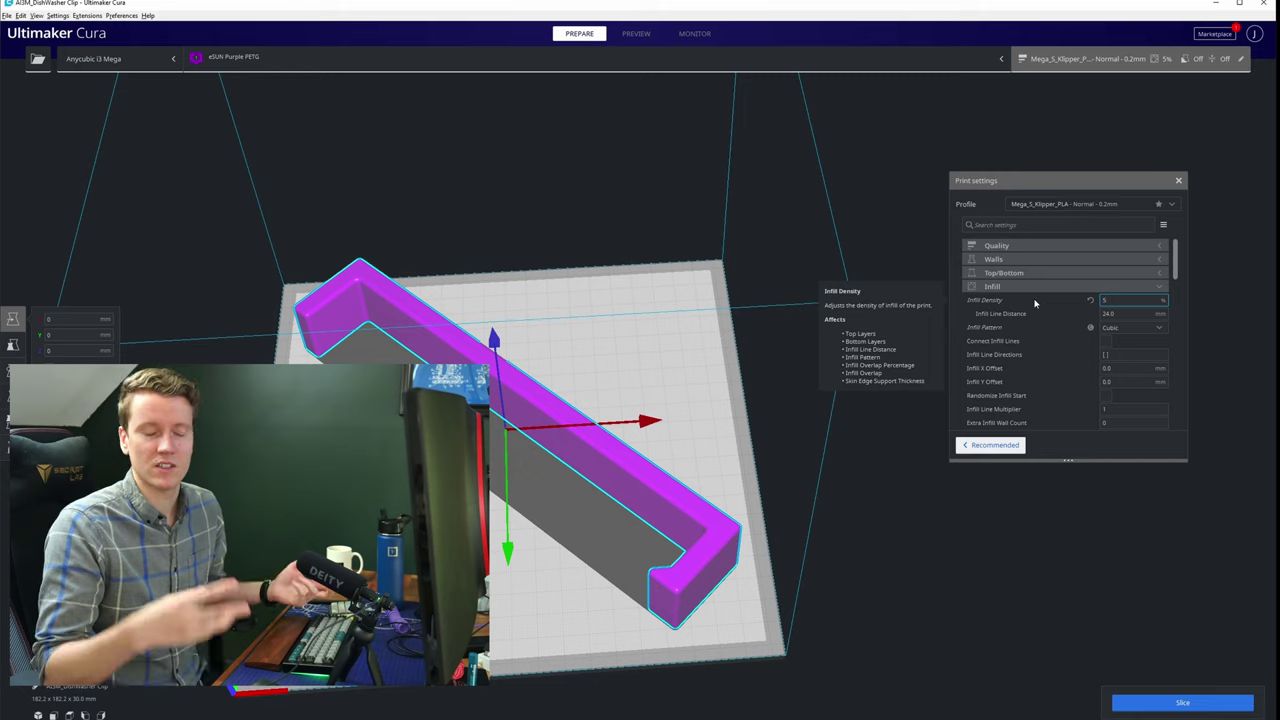
{"action": "key", "text": "Tab"}
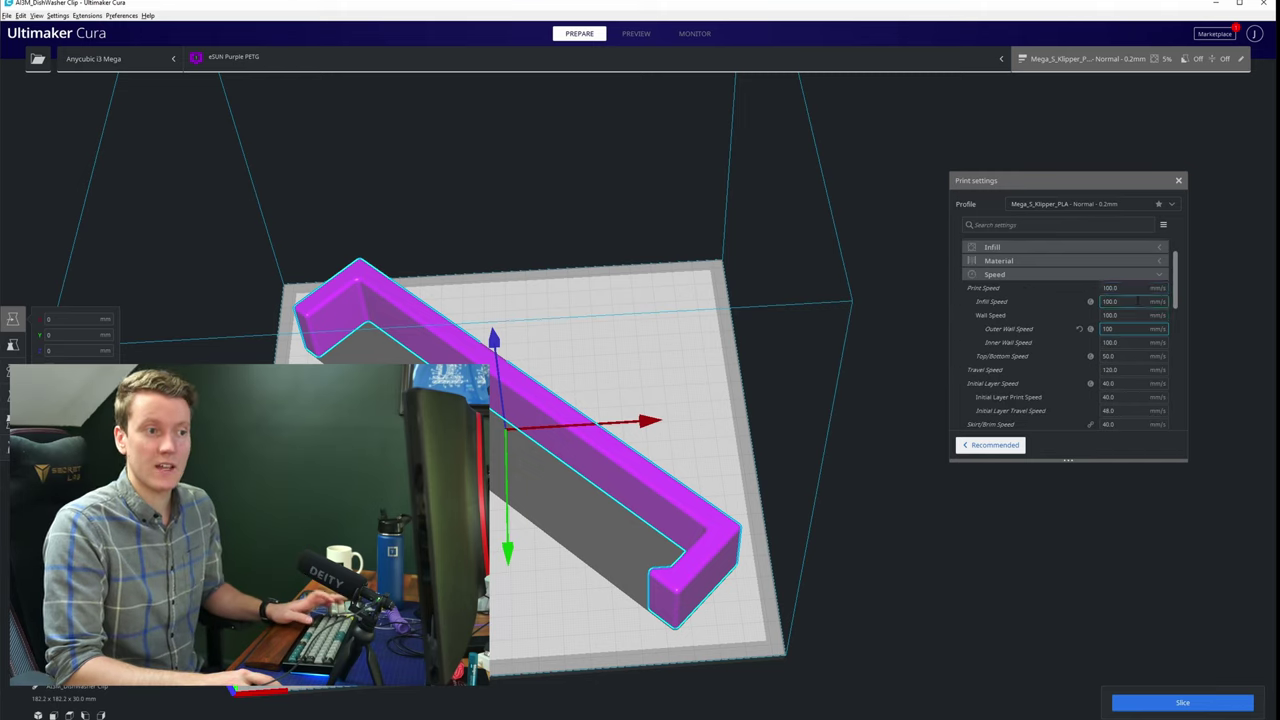
{"action": "type", "text": "150"}
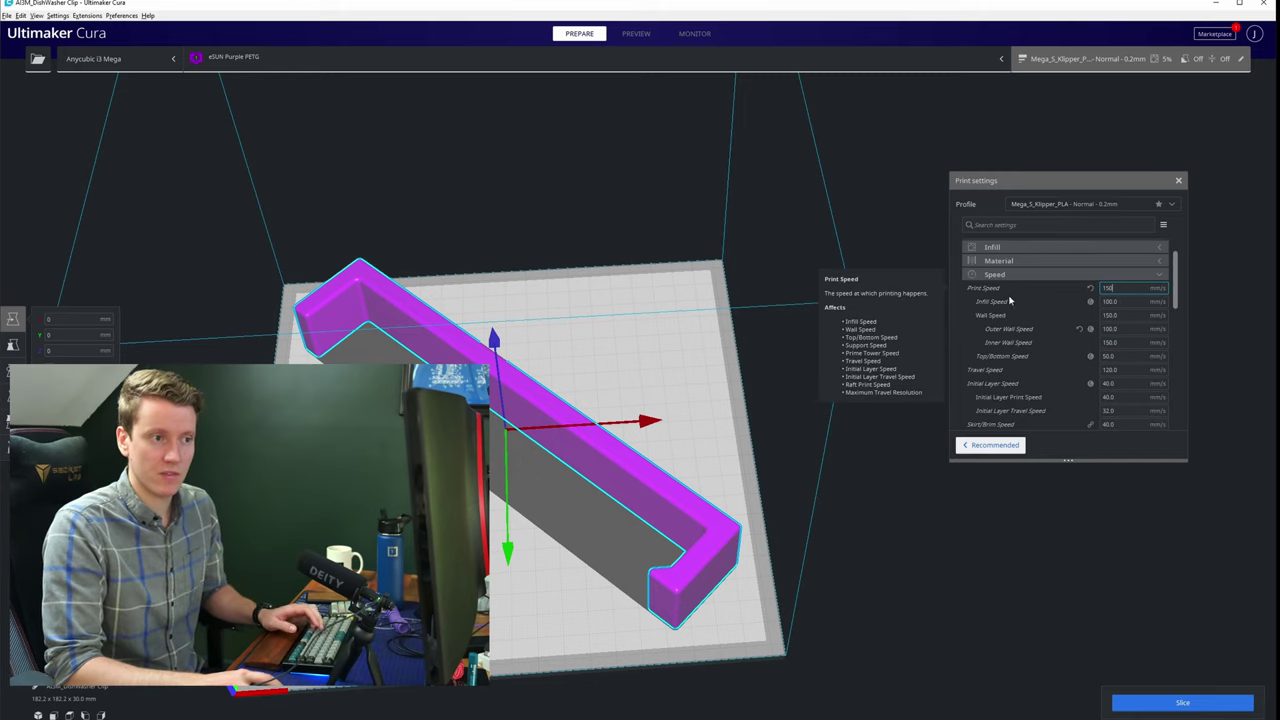
{"action": "key", "text": "Tab"}
{"action": "key", "text": "Tab"}
{"action": "type", "text": "50"}
{"action": "key", "text": "Tab"}
- Switch back to the Mega_S_Klipper_PLA print profile settings
{"action": "scroll", "coordinate": [1060, 392], "scroll_direction": "down", "scroll_amount": 2}
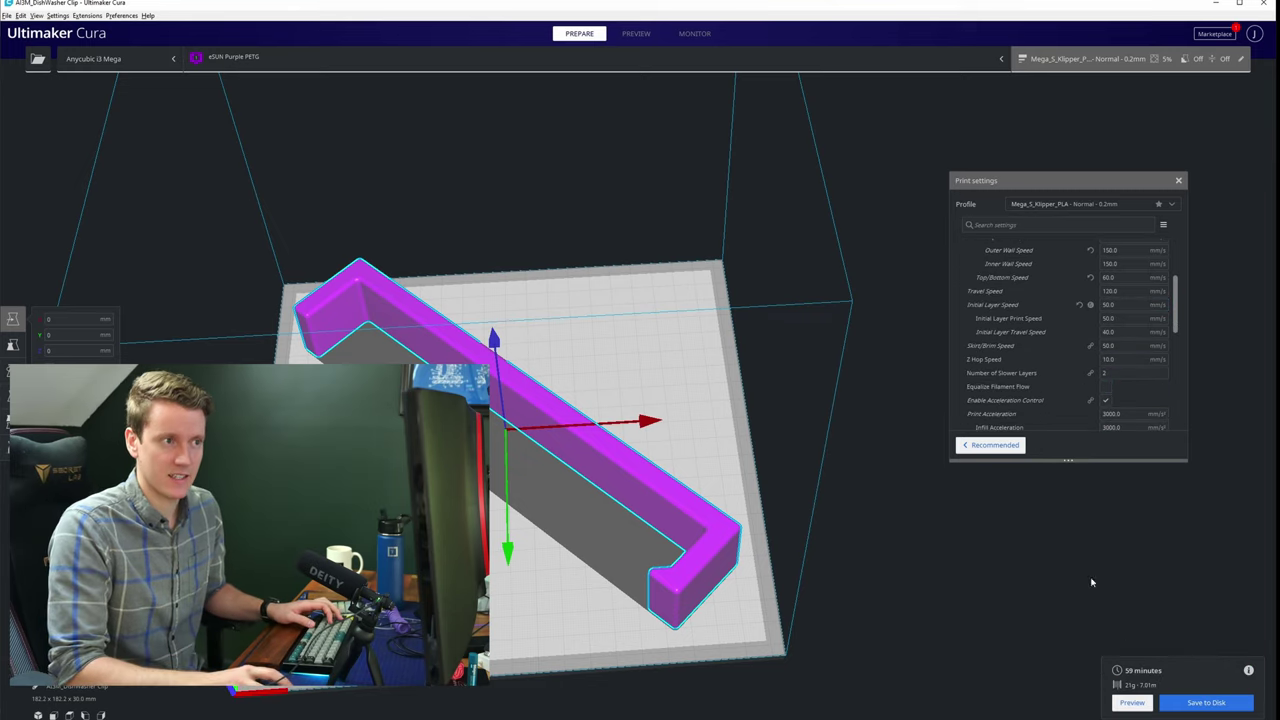
{"action": "left_click", "coordinate": [1172, 204]}
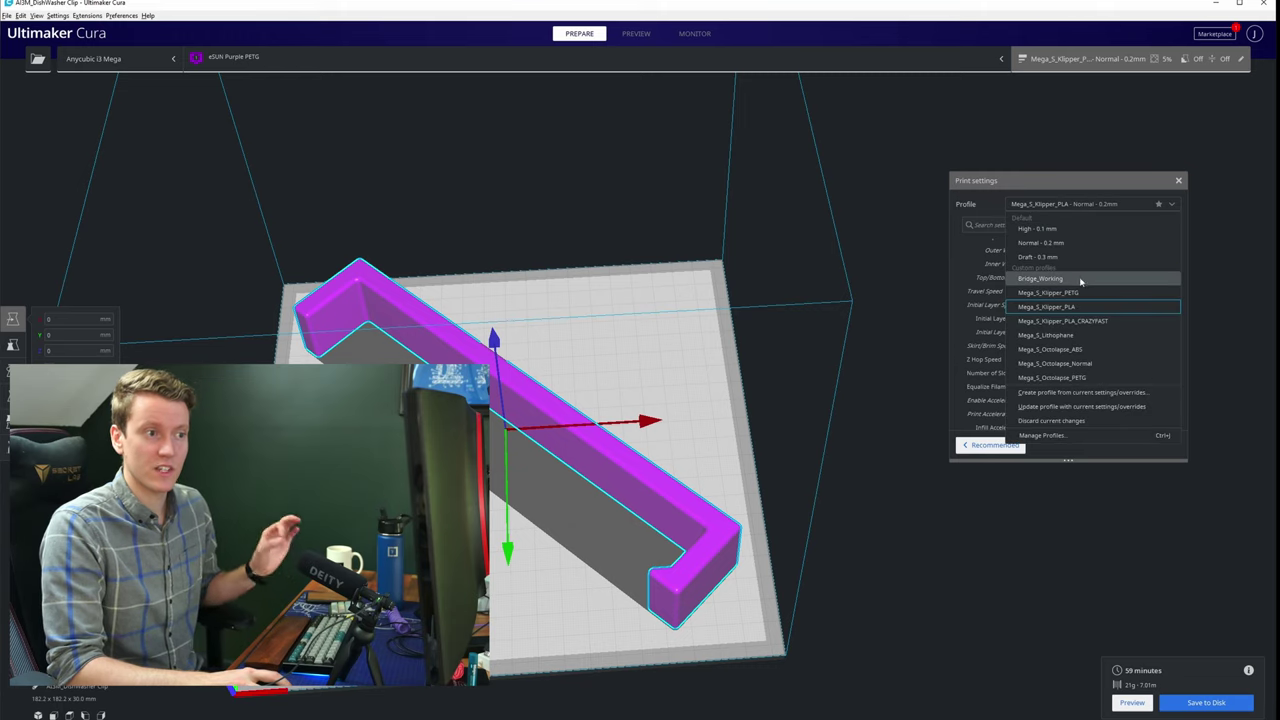
{"action": "left_click", "coordinate": [1078, 306]}
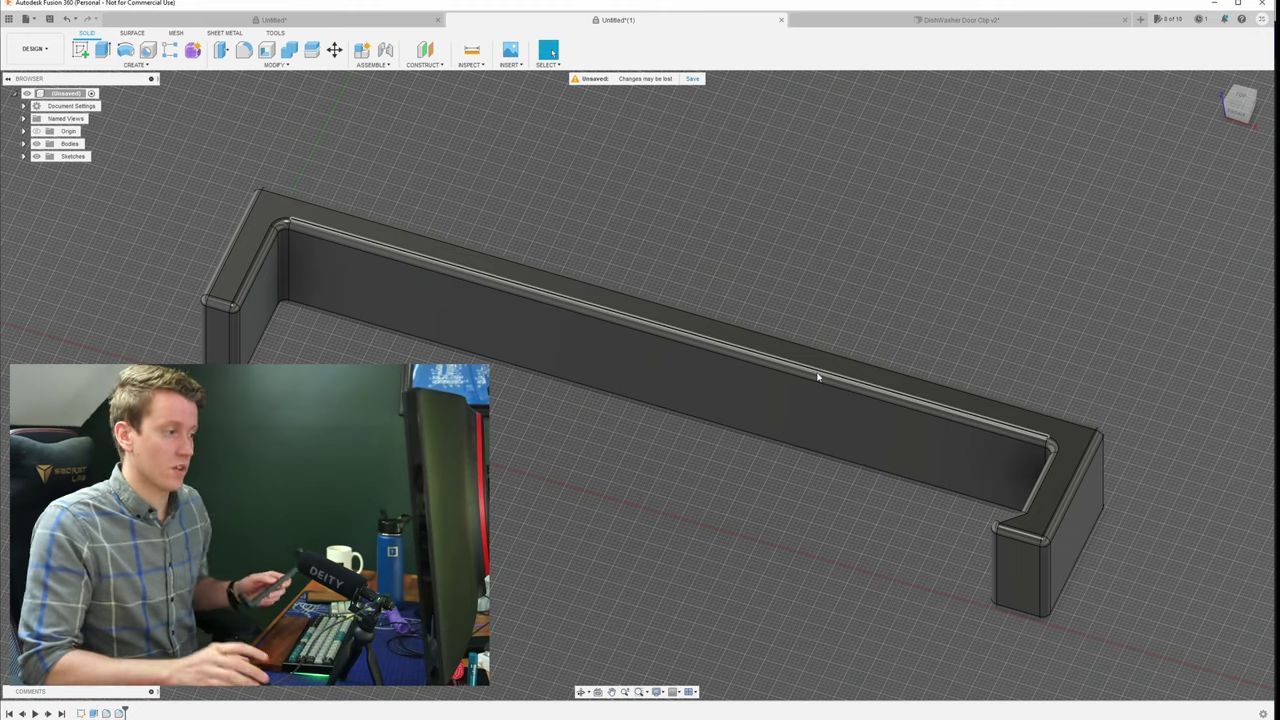
- Reopen the clip sketch and dimension the right leg to 60 mm
{"action": "double_click", "coordinate": [80, 713]}
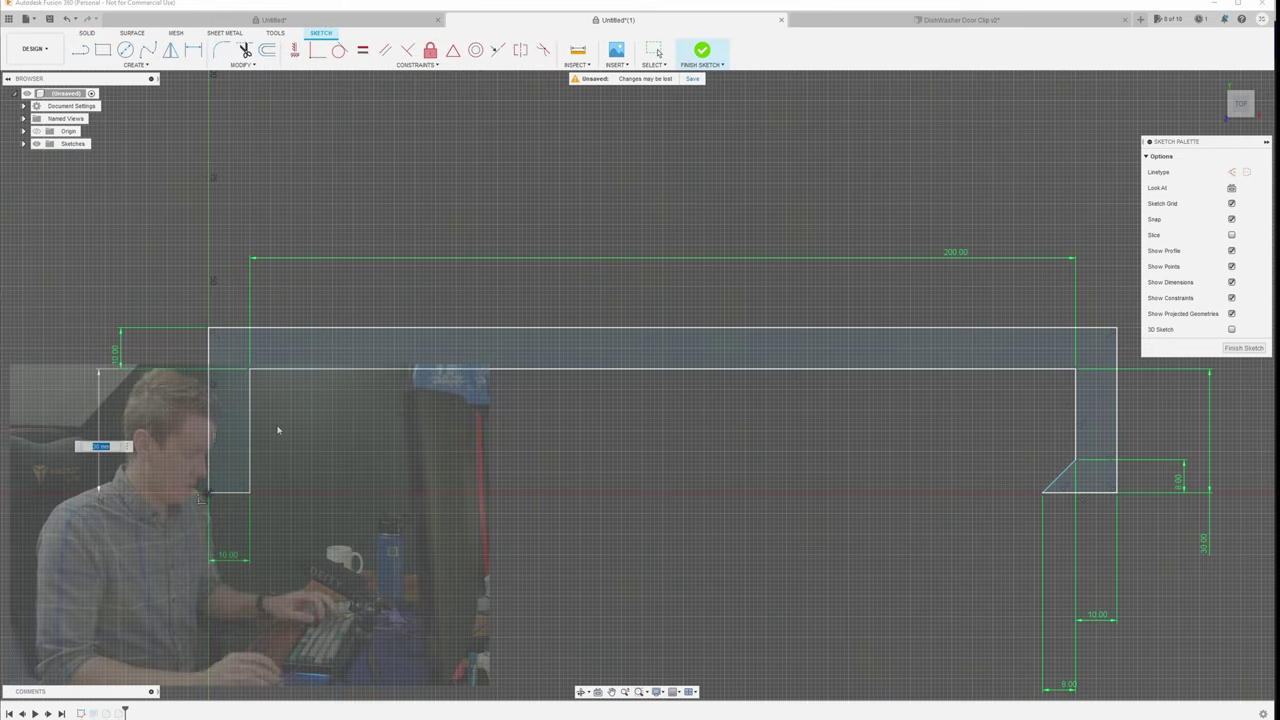
{"action": "key", "text": "Escape"}
{"action": "middle_click_drag", "start_coordinate": [277, 429], "coordinate": [277, 344]}
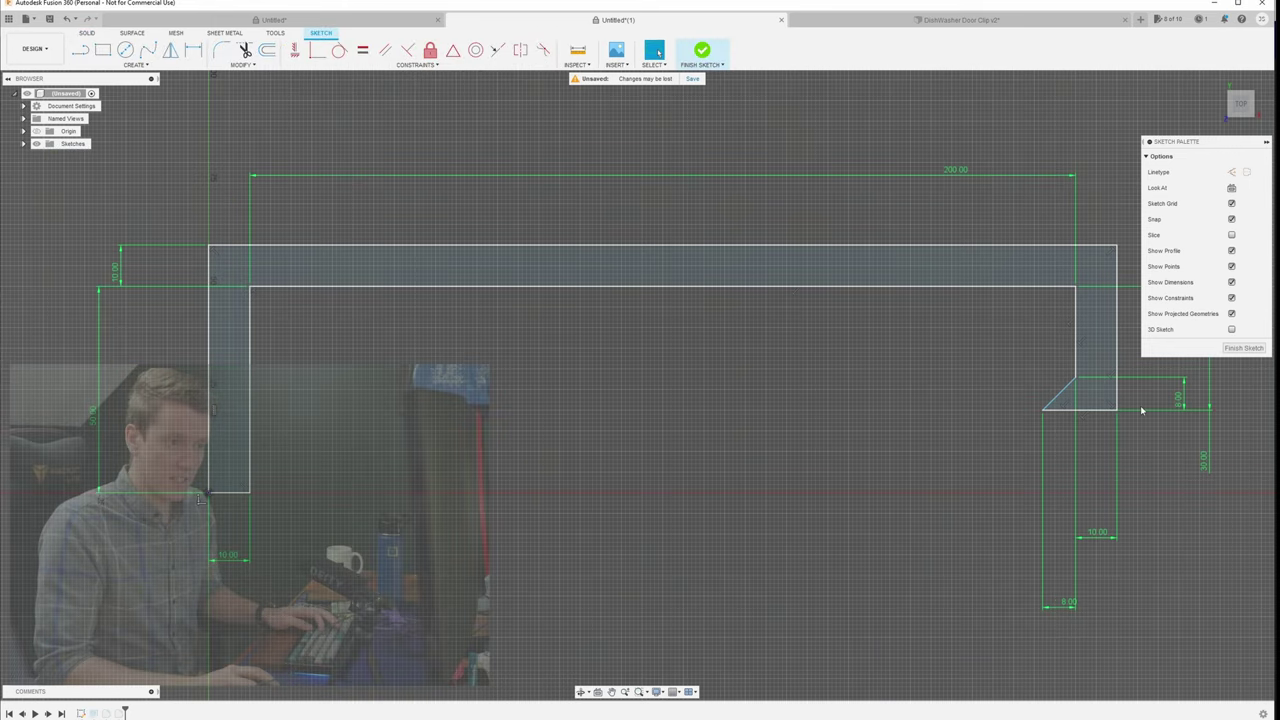
{"action": "left_click", "coordinate": [1207, 467]}
{"action": "type", "text": "60"}
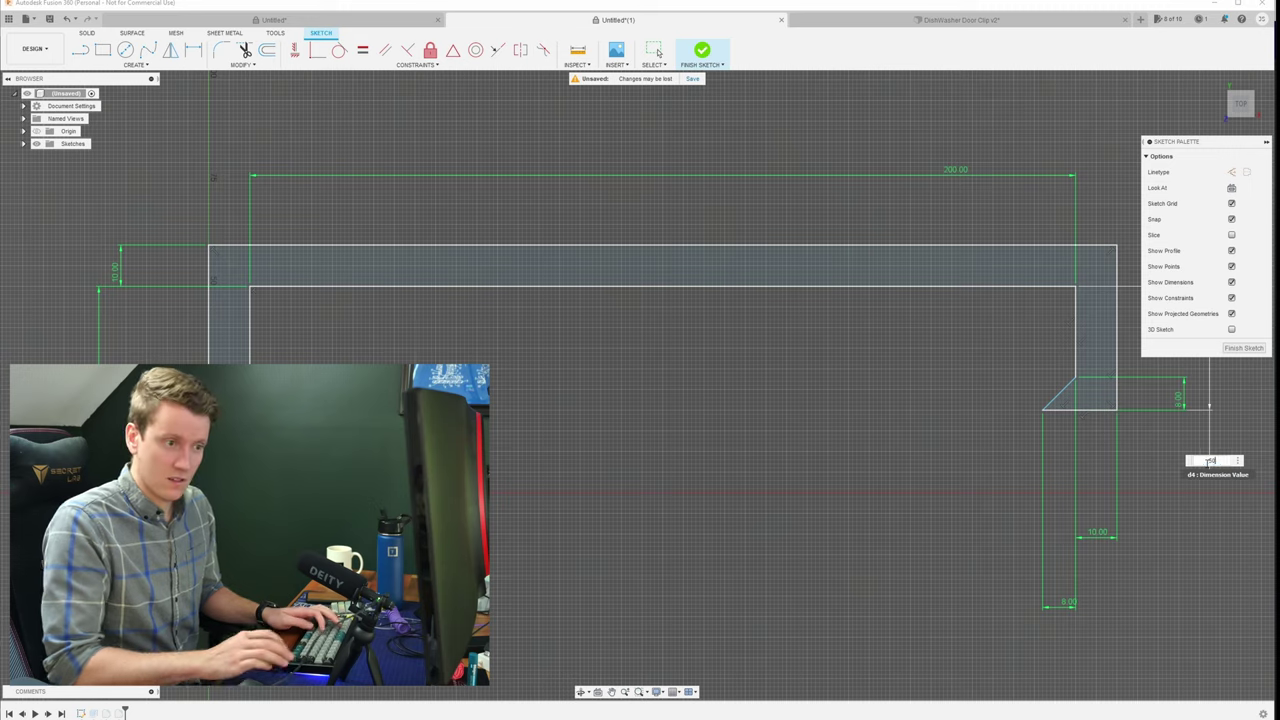
{"action": "key", "text": "Return"}
- Set the hook lip height and the leg end width to 10 mm each
{"action": "double_click", "coordinate": [1179, 484]}
{"action": "type", "text": "1"}
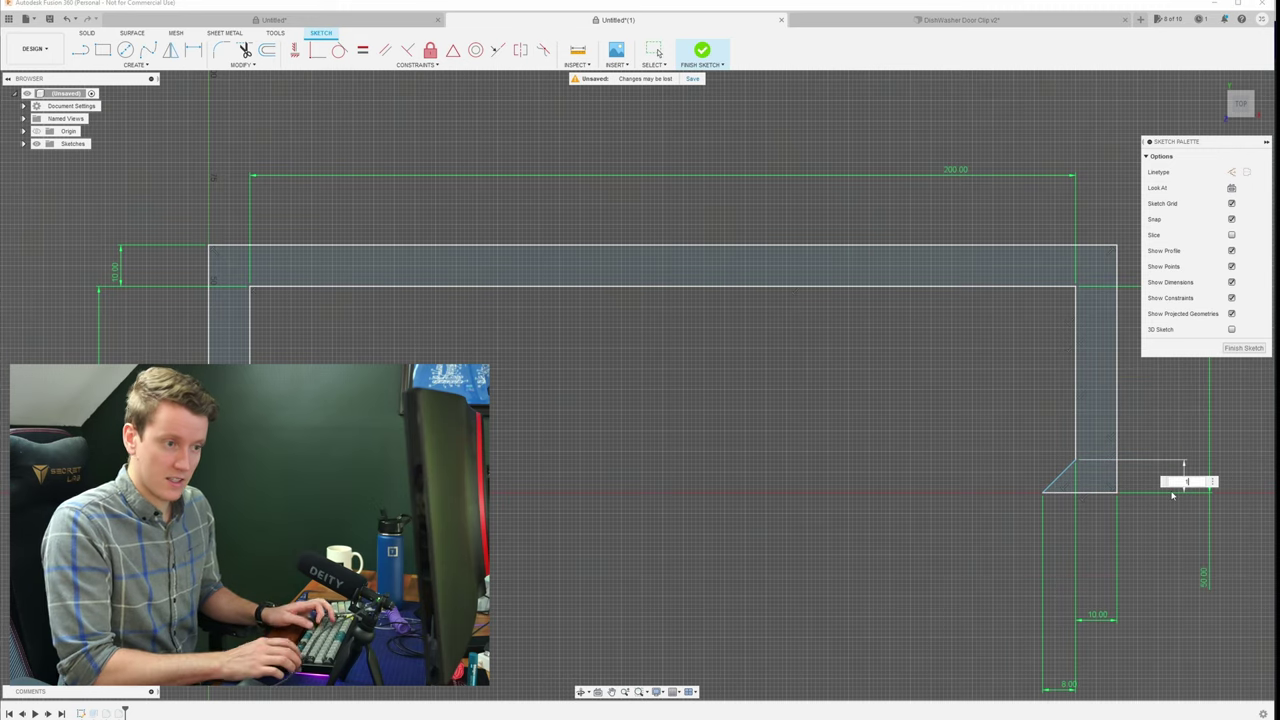
{"action": "type", "text": "0"}
{"action": "key", "text": "Return"}
{"action": "left_click", "coordinate": [1066, 688]}
{"action": "type", "text": "1"}
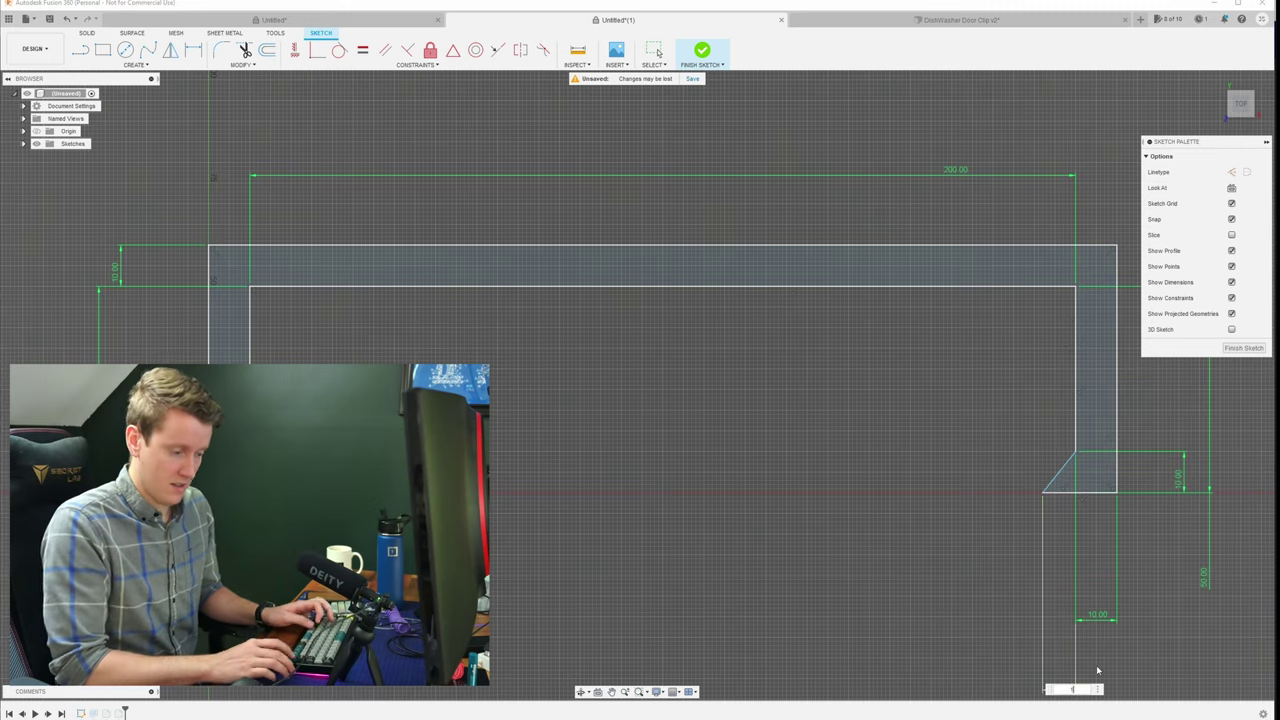
{"action": "type", "text": "0"}
{"action": "key", "text": "Return"}
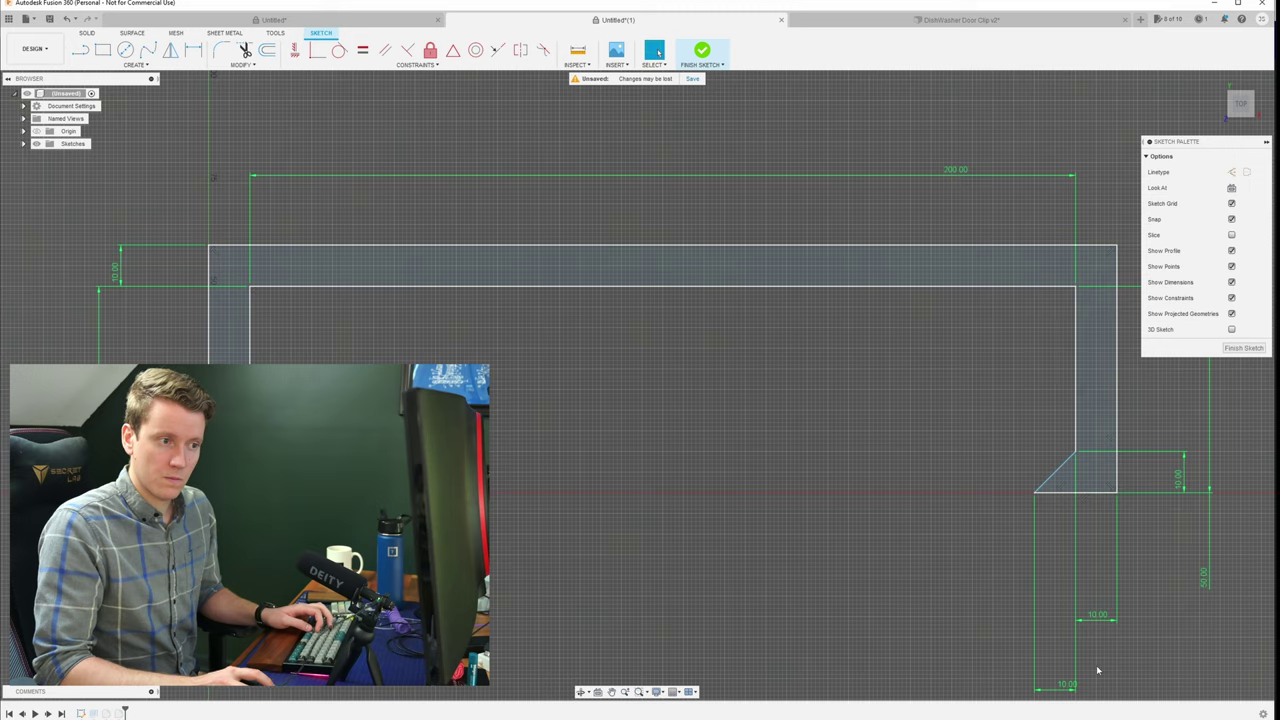
- Set the chamfer height to 8 mm and finish the sketch to rebuild the body
{"action": "double_click", "coordinate": [1178, 474]}
{"action": "type", "text": "8"}
{"action": "key", "text": "Return"}
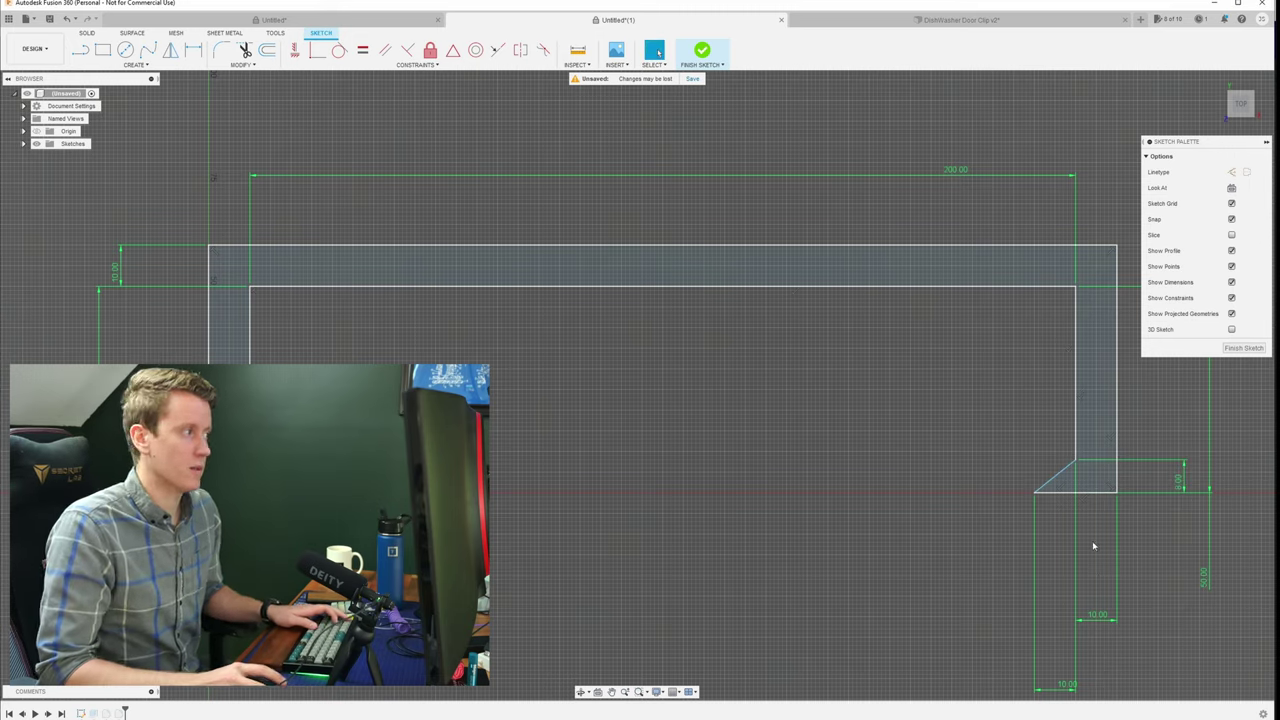
{"action": "left_click", "coordinate": [1244, 347]}
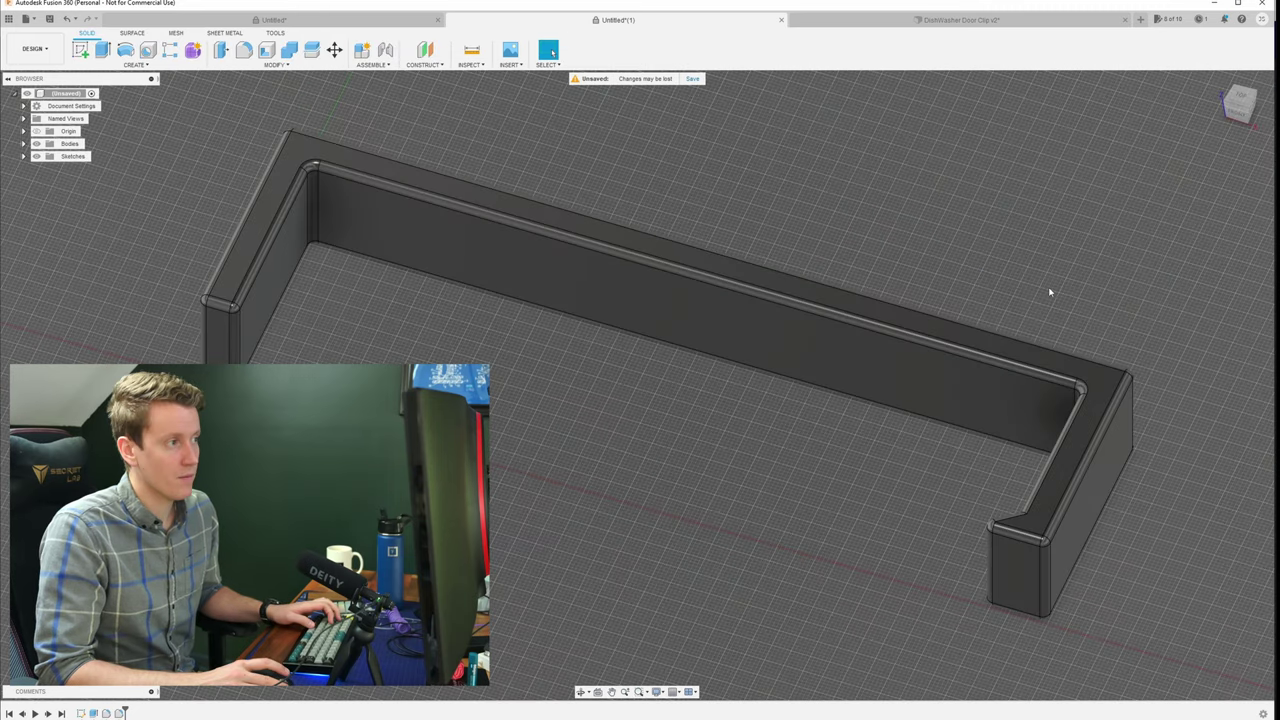
- Export the lengthened clip body through 3D Print as a 3MF file
{"action": "middle_click_drag", "start_coordinate": [694, 466], "coordinate": [730, 560], "text": "shift"}
{"action": "left_click", "coordinate": [25, 18]}
{"action": "left_click", "coordinate": [40, 174]}
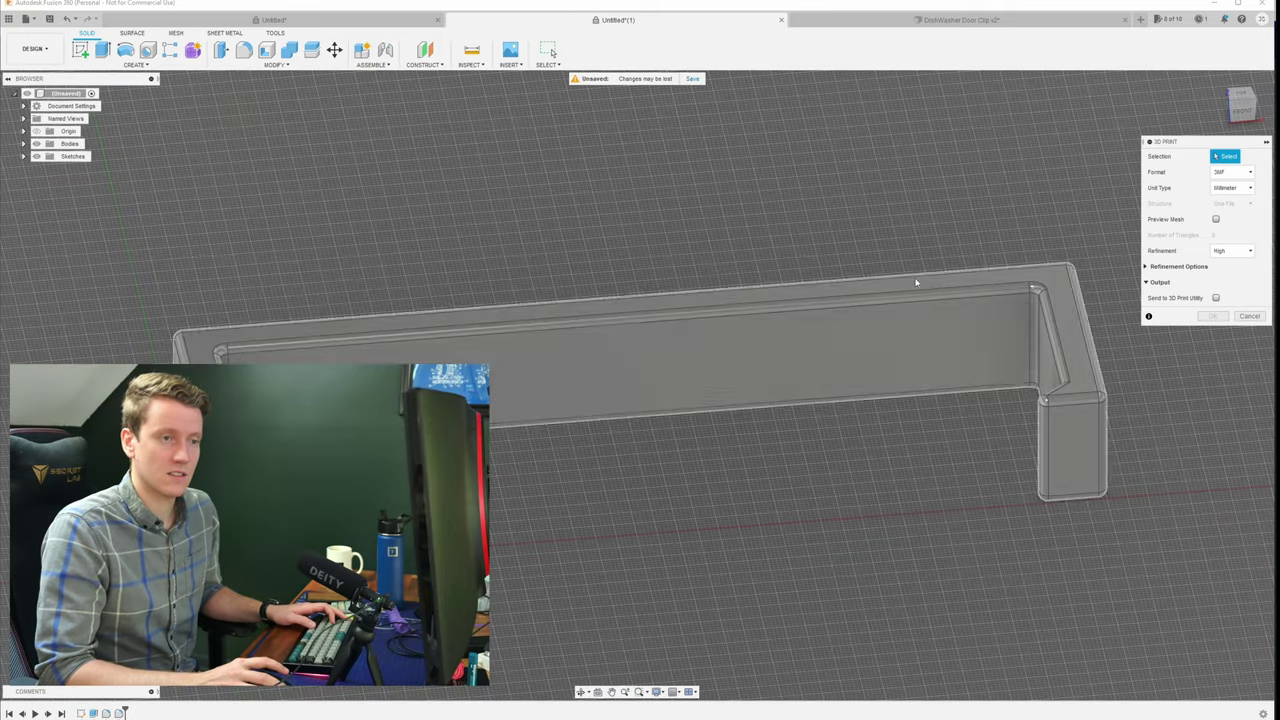
{"action": "left_click", "coordinate": [979, 351]}
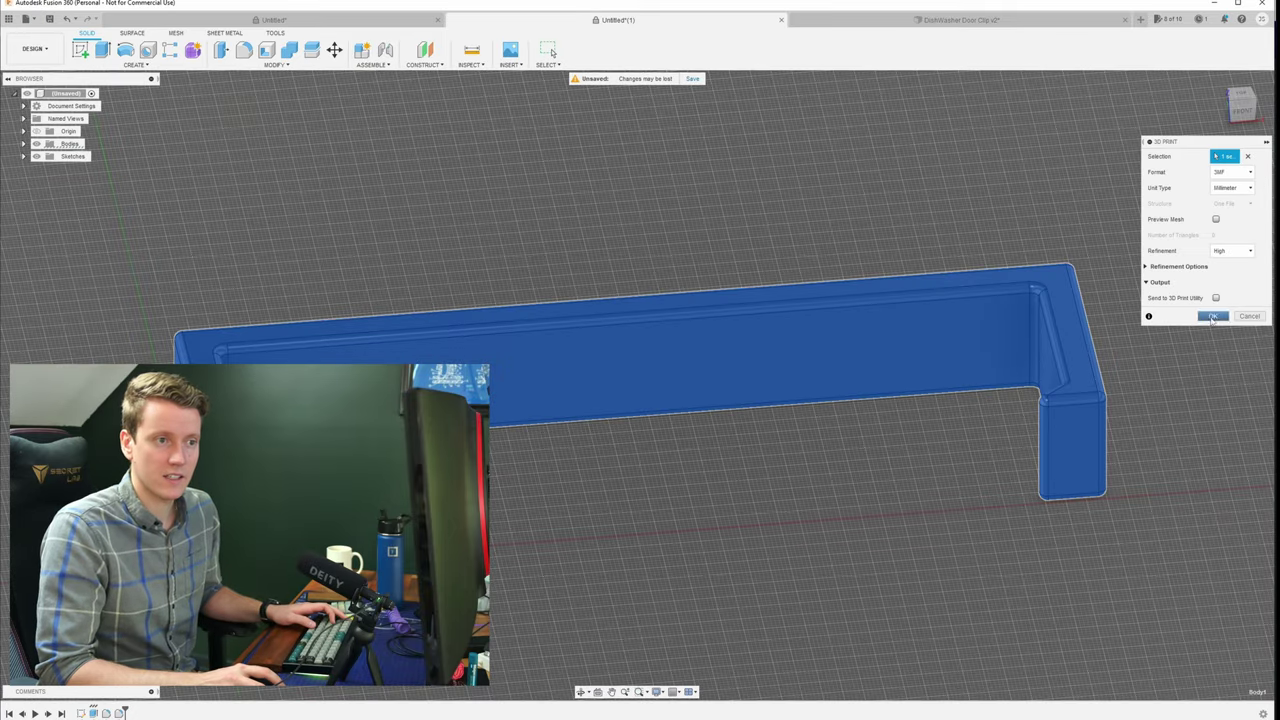
{"action": "left_click", "coordinate": [1213, 316]}
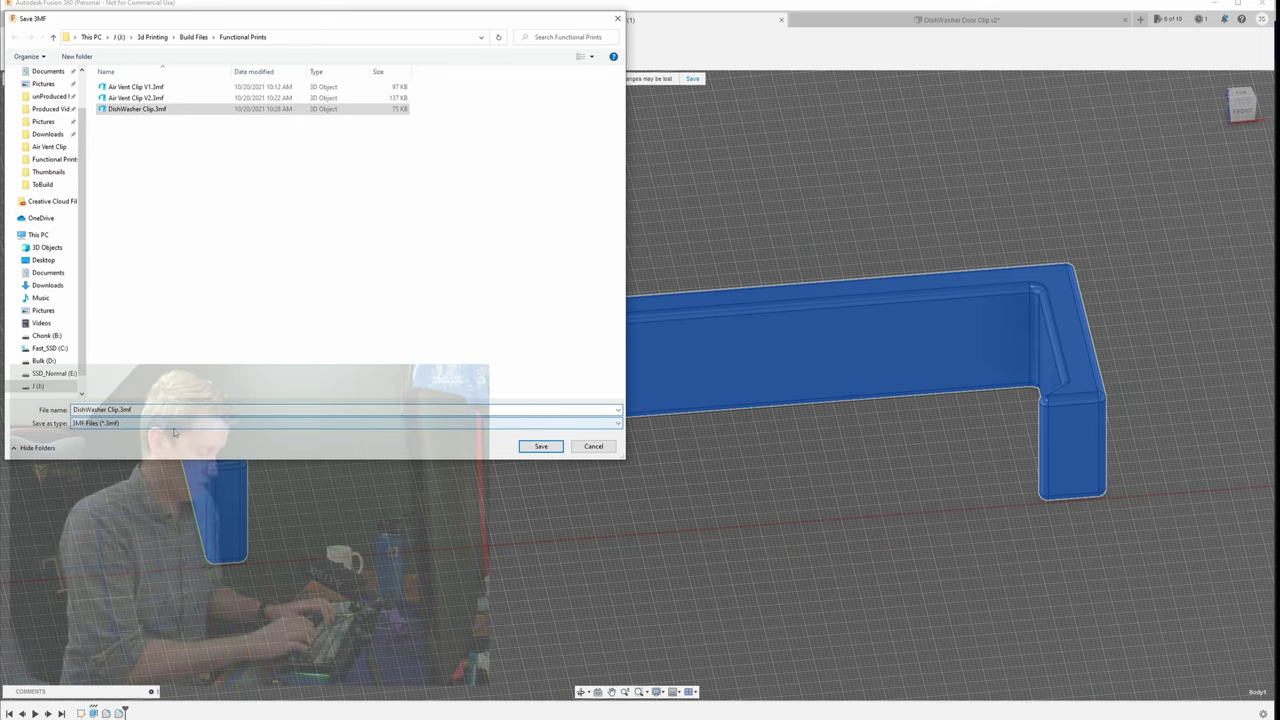